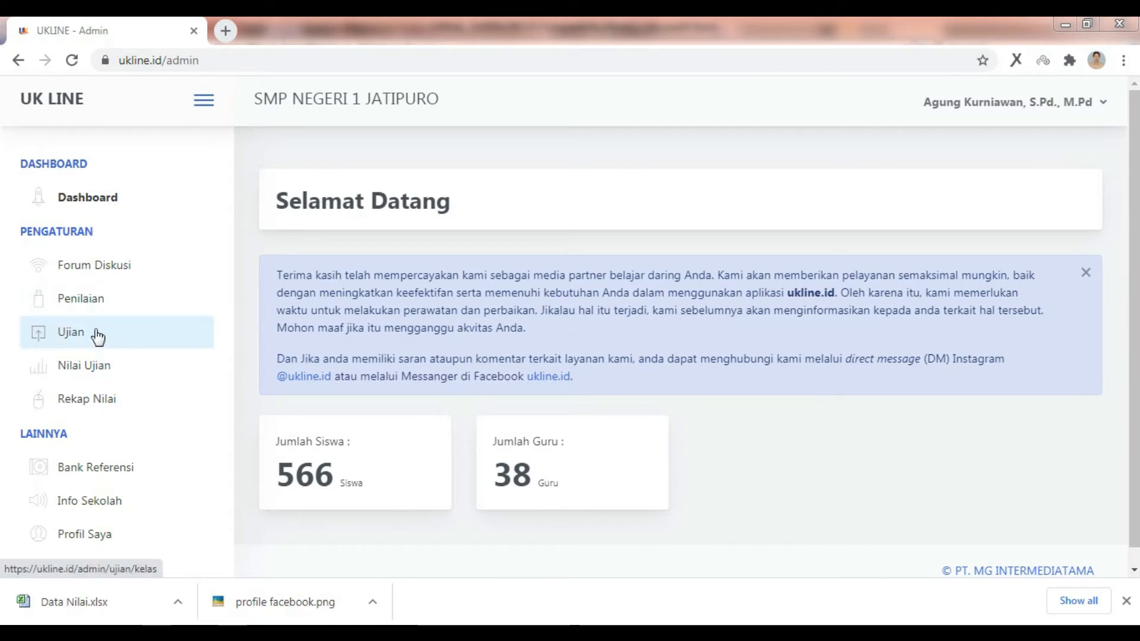
Step: Look through the Forum Diskusi class list, the Penilaian class list and the Ujian page
{"action": "left_click", "coordinate": [111, 274]}
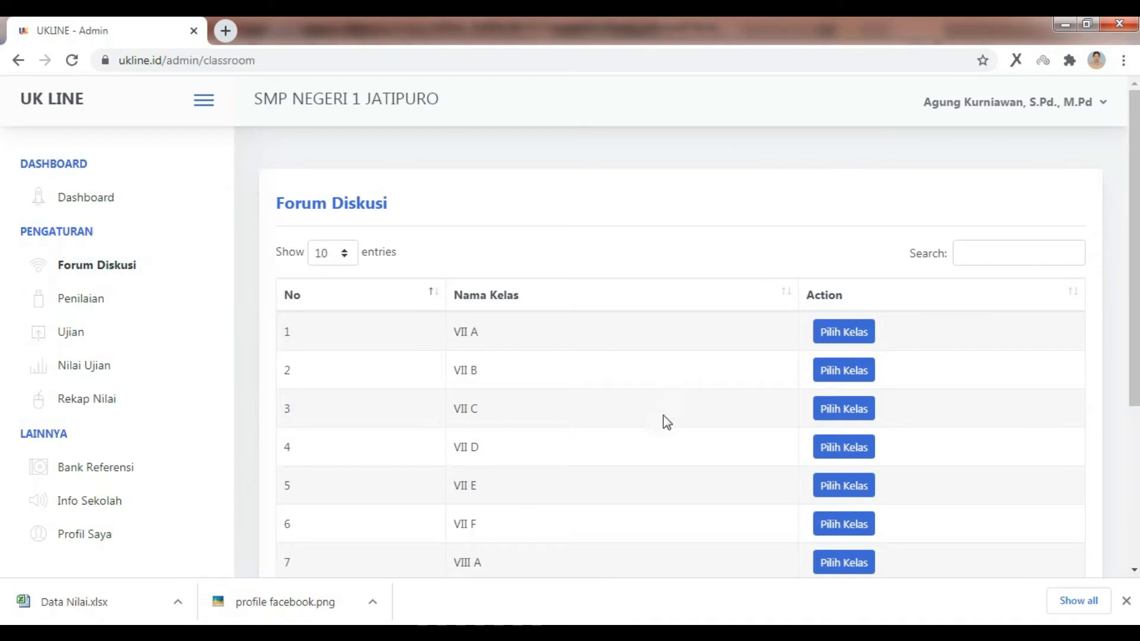
{"action": "scroll", "coordinate": [659, 427], "scroll_direction": "down", "scroll_amount": 4}
{"action": "scroll", "coordinate": [687, 422], "scroll_direction": "up", "scroll_amount": 3}
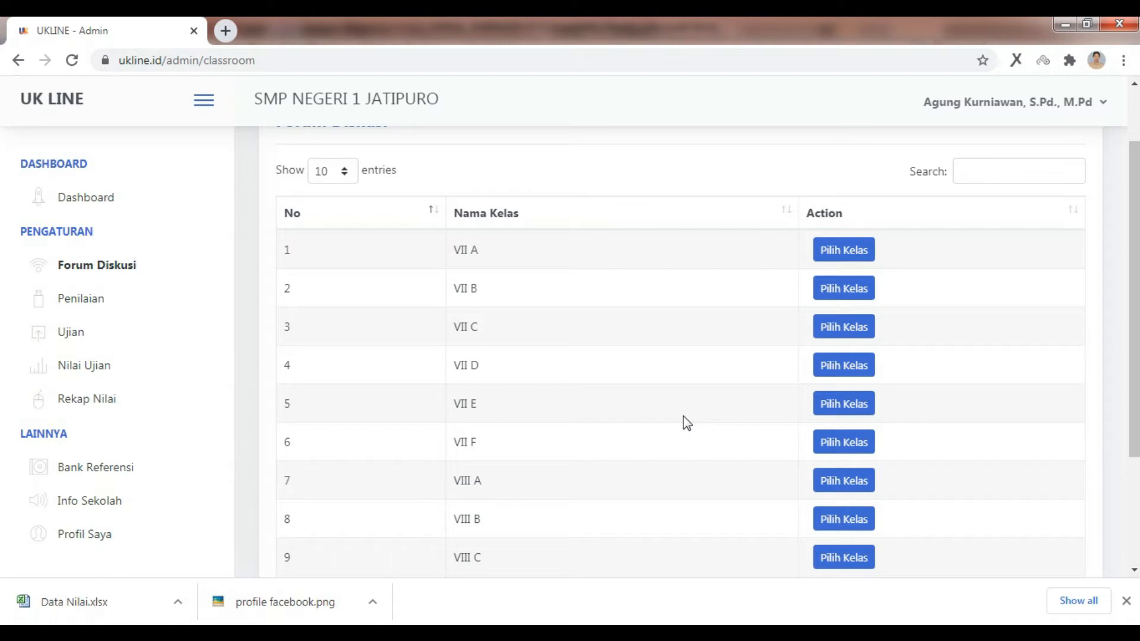
{"action": "left_click", "coordinate": [74, 306]}
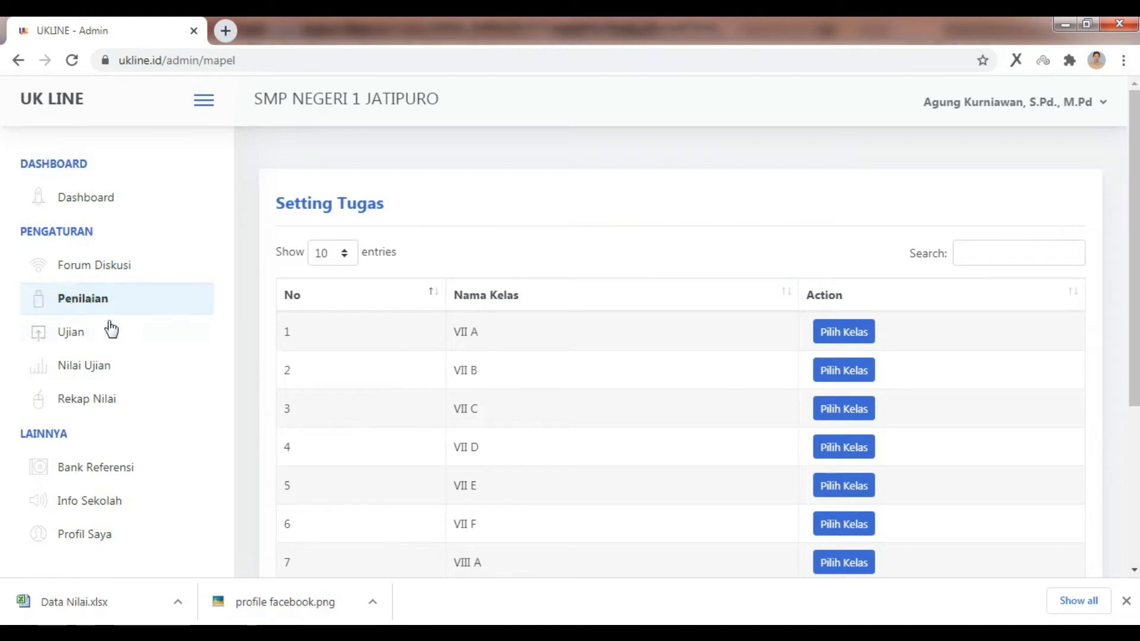
{"action": "left_click", "coordinate": [89, 339]}
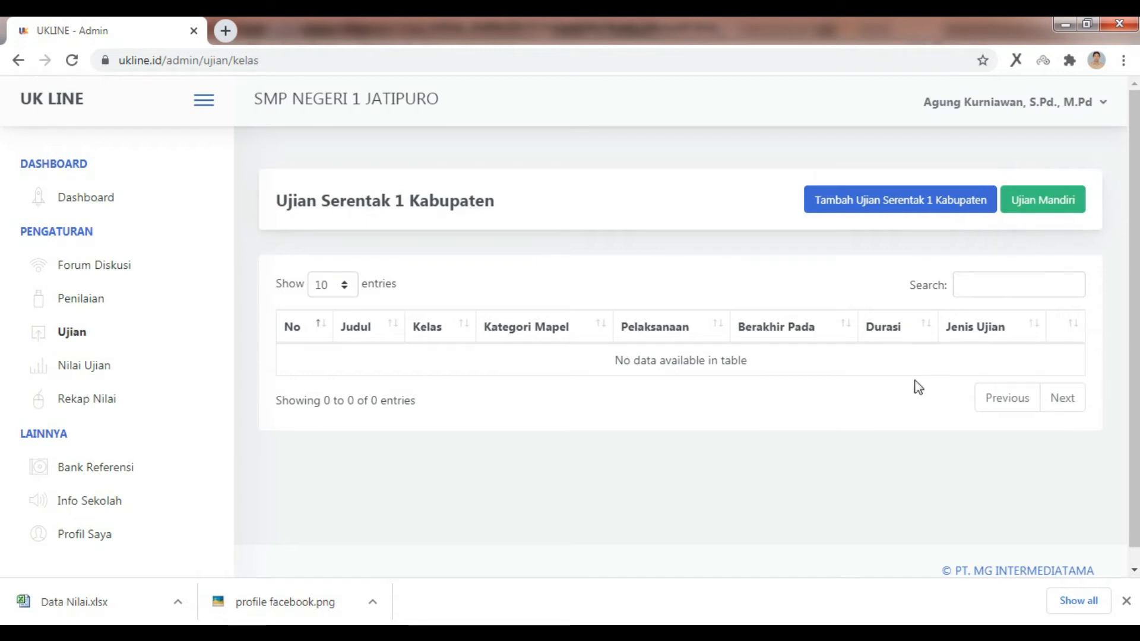
Step: Open the Penilaian task list for class IX B from the second page of classes
{"action": "left_click", "coordinate": [115, 304]}
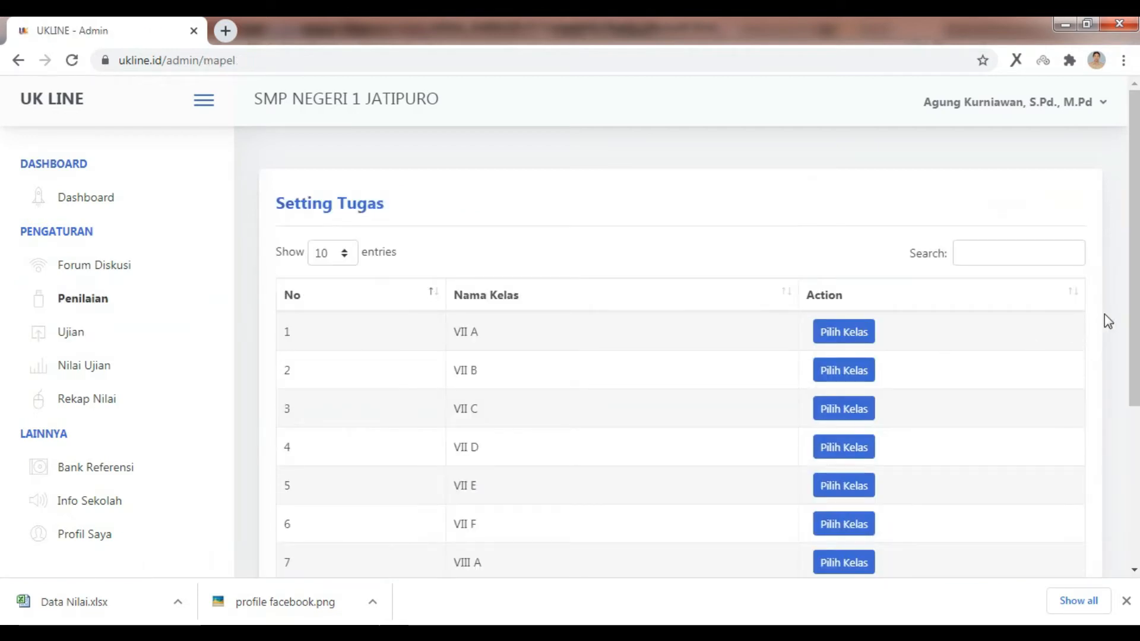
{"action": "left_click_drag", "start_coordinate": [1135, 303], "coordinate": [1120, 438]}
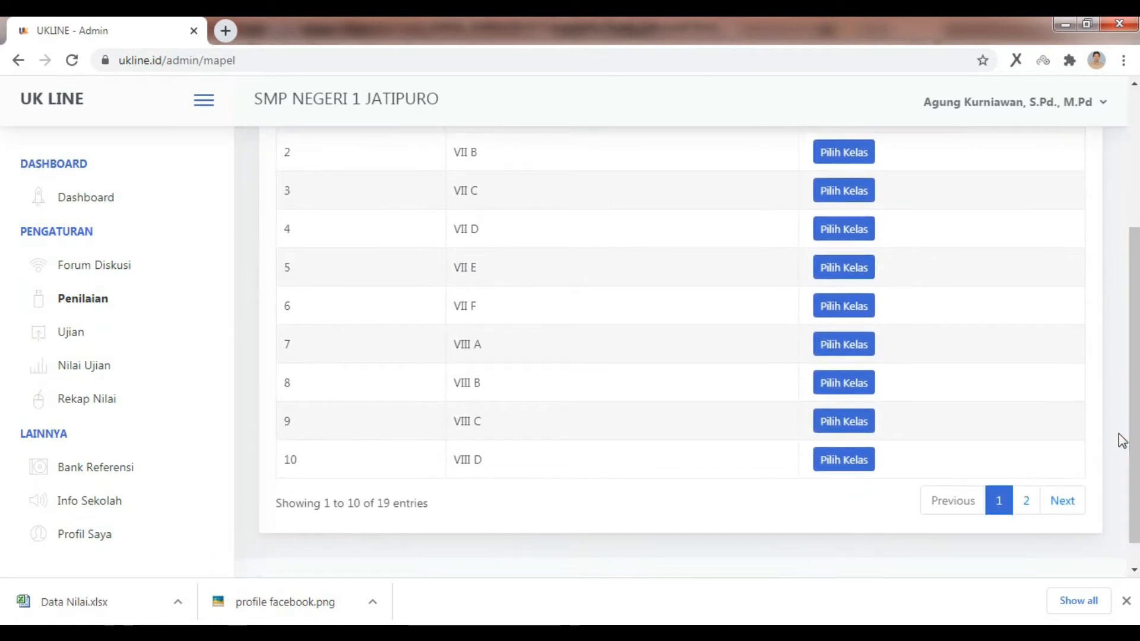
{"action": "left_click", "coordinate": [1027, 504]}
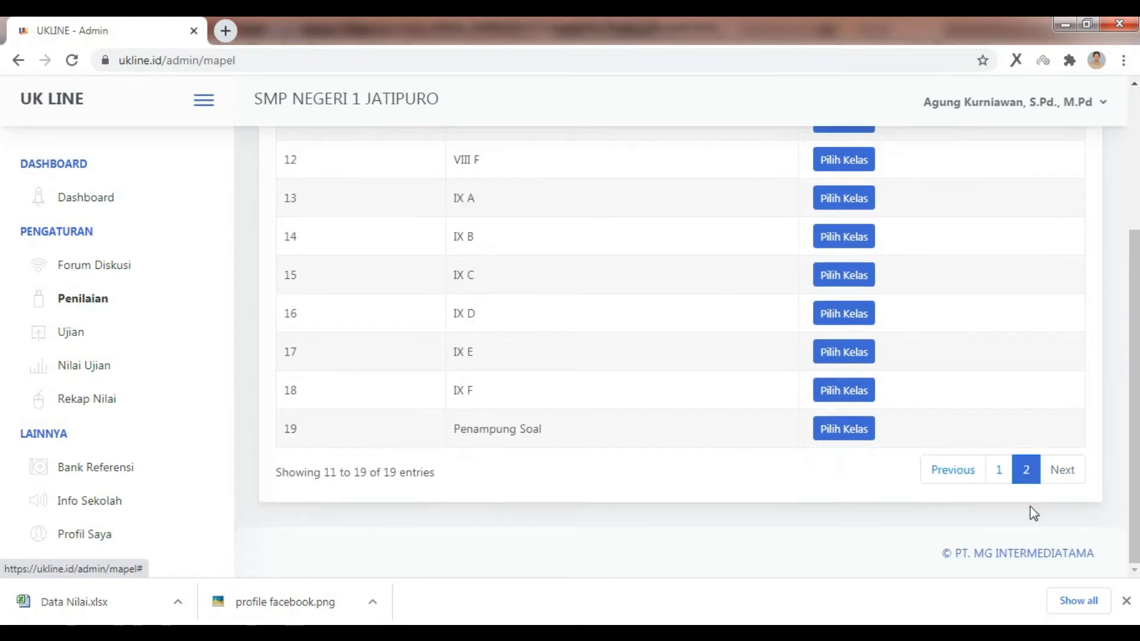
{"action": "left_click", "coordinate": [848, 236]}
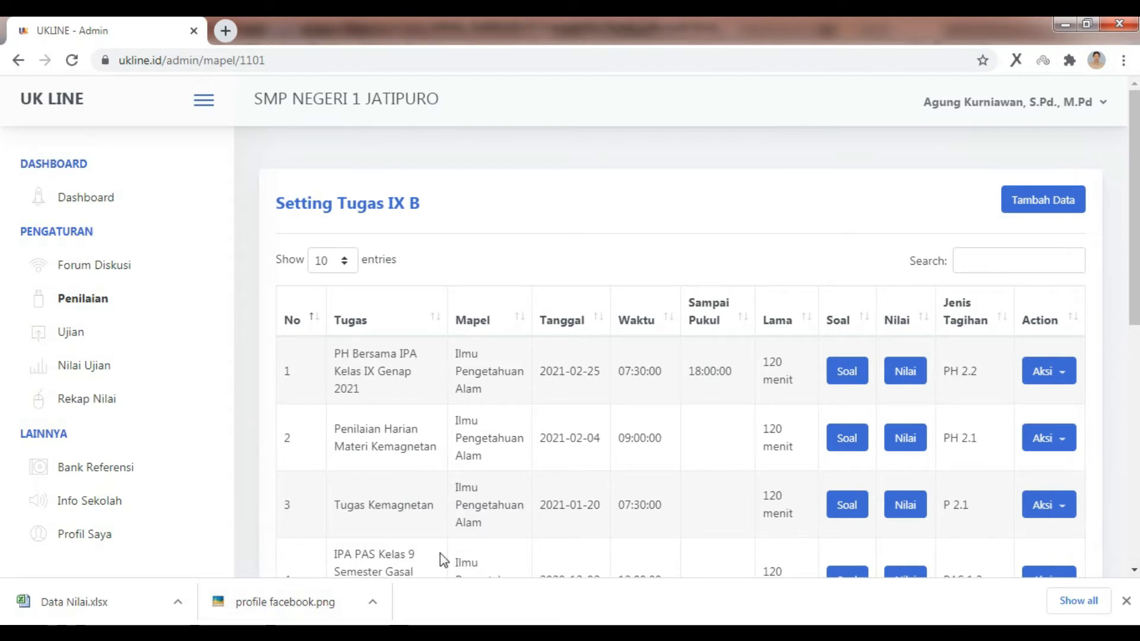
{"action": "scroll", "coordinate": [443, 548], "scroll_direction": "down", "scroll_amount": 2}
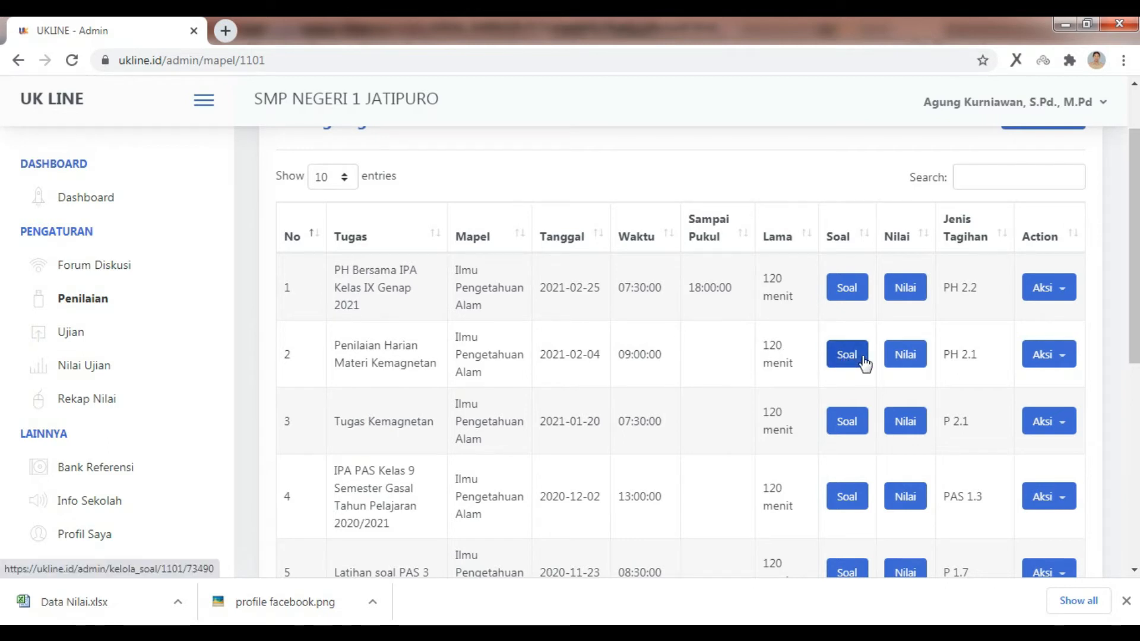
Step: Open the student scores for Penilaian Harian Materi Kemagnetan, reloading the page if it does not load
{"action": "left_click", "coordinate": [912, 366]}
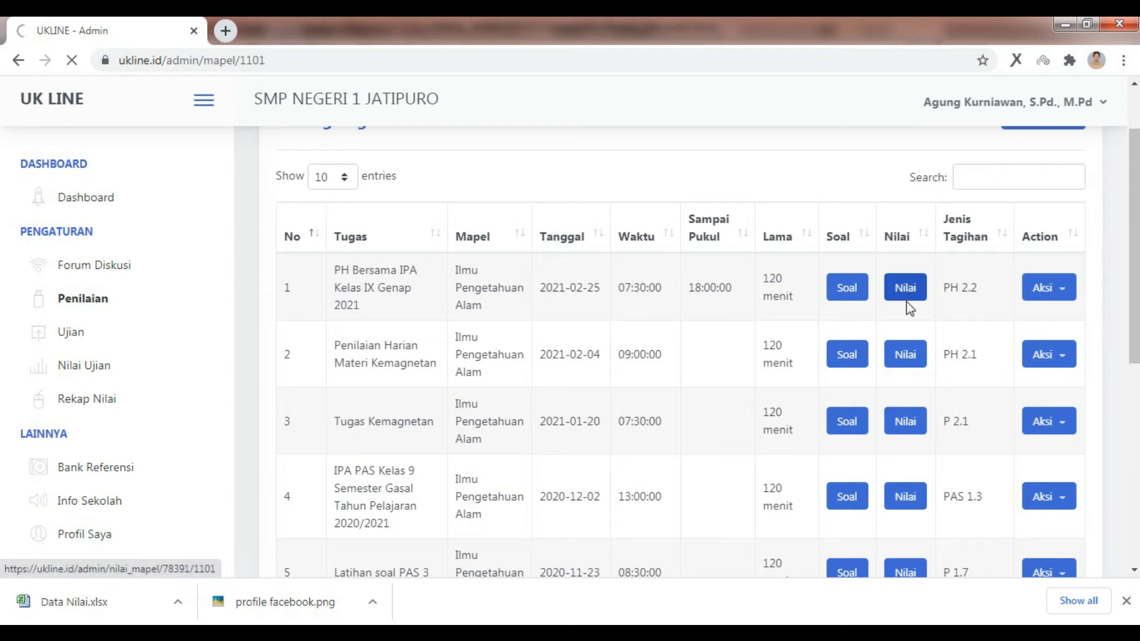
{"action": "left_click", "coordinate": [907, 359]}
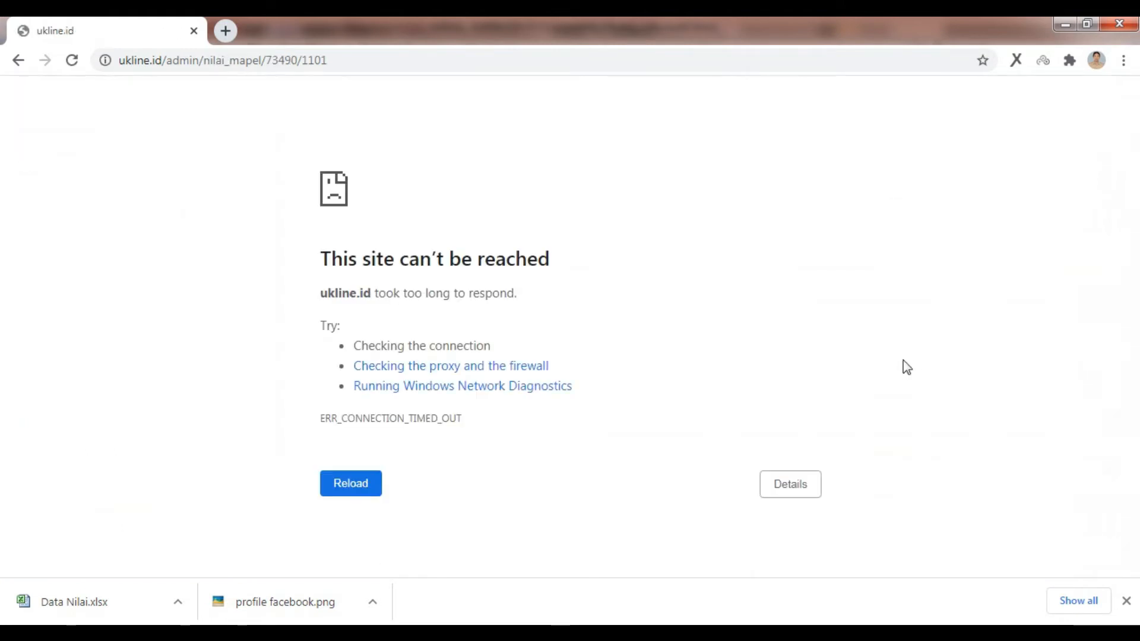
{"action": "left_click", "coordinate": [365, 489]}
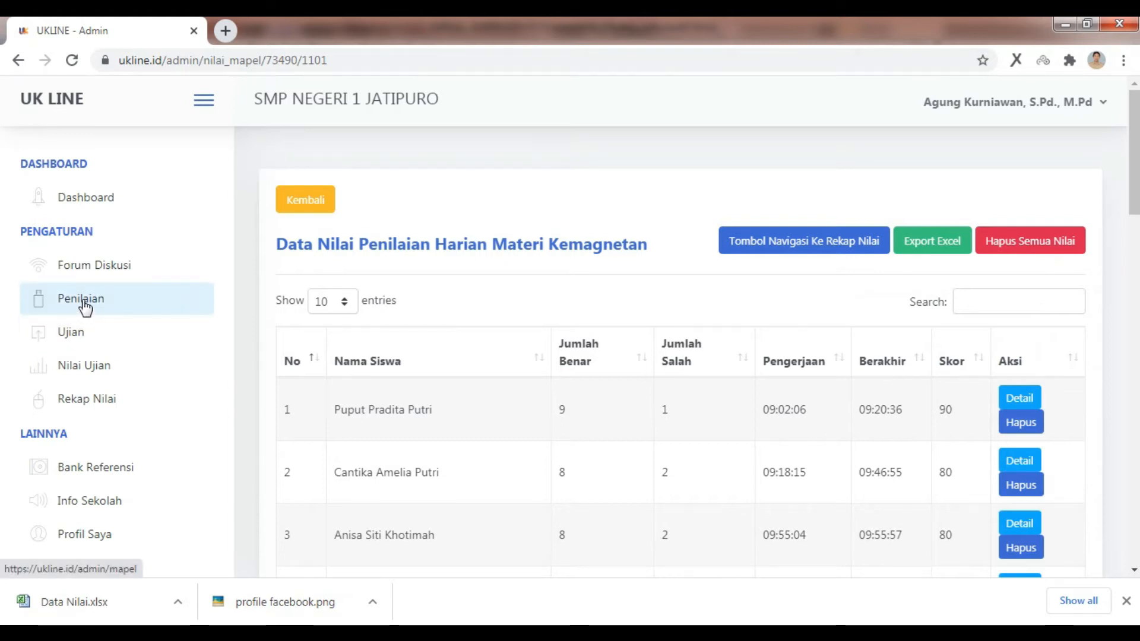
Step: Go back to the Penilaian class list, select class IX B and reopen the Penilaian Harian Materi Kemagnetan scores
{"action": "left_click", "coordinate": [85, 307]}
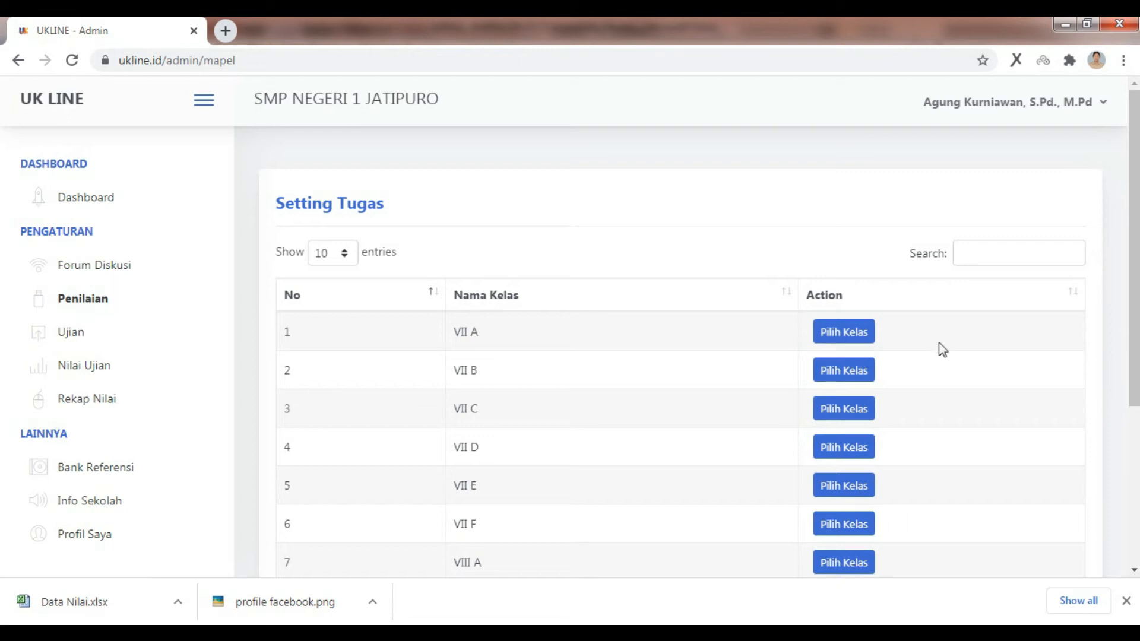
{"action": "left_click", "coordinate": [1136, 310]}
{"action": "left_click_drag", "start_coordinate": [1136, 311], "coordinate": [1133, 436]}
{"action": "left_click", "coordinate": [1024, 526]}
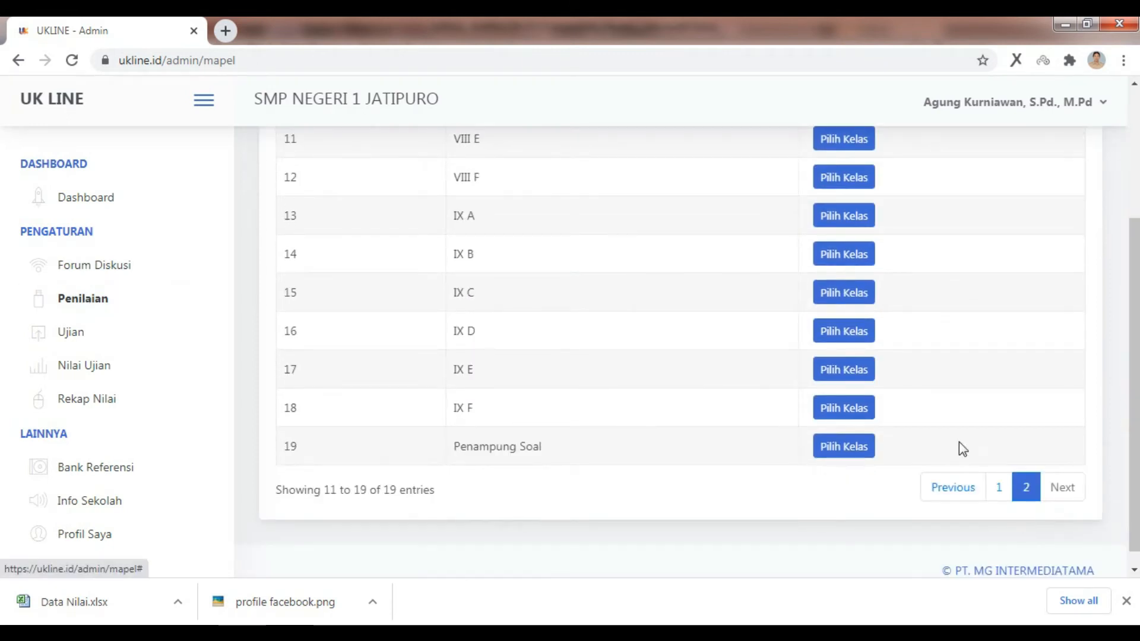
{"action": "left_click", "coordinate": [856, 256]}
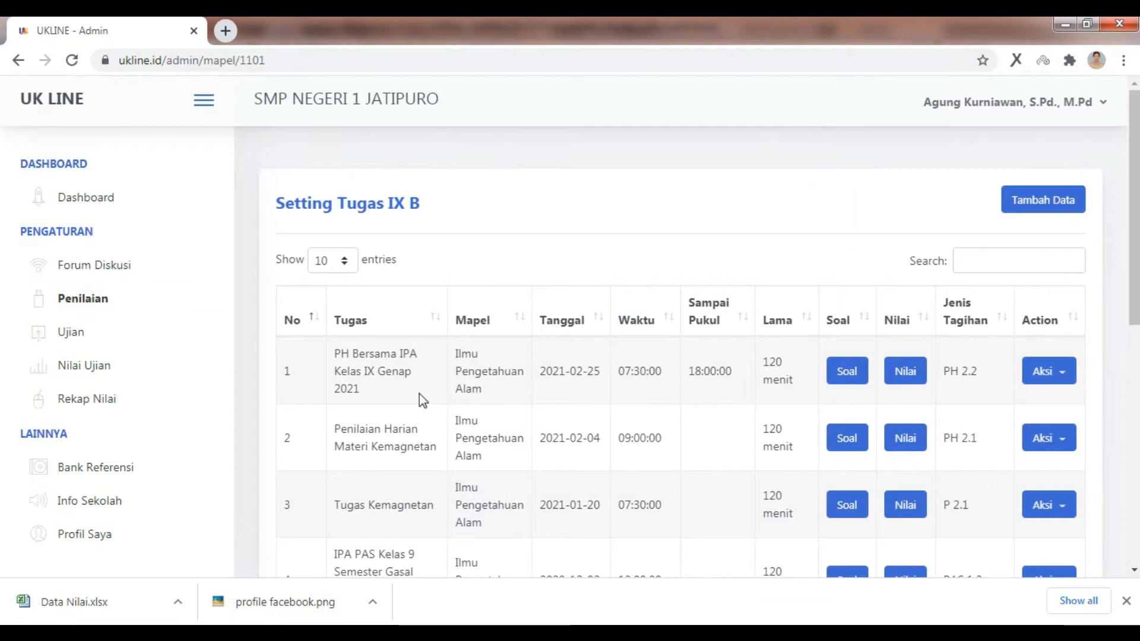
{"action": "left_click", "coordinate": [908, 439]}
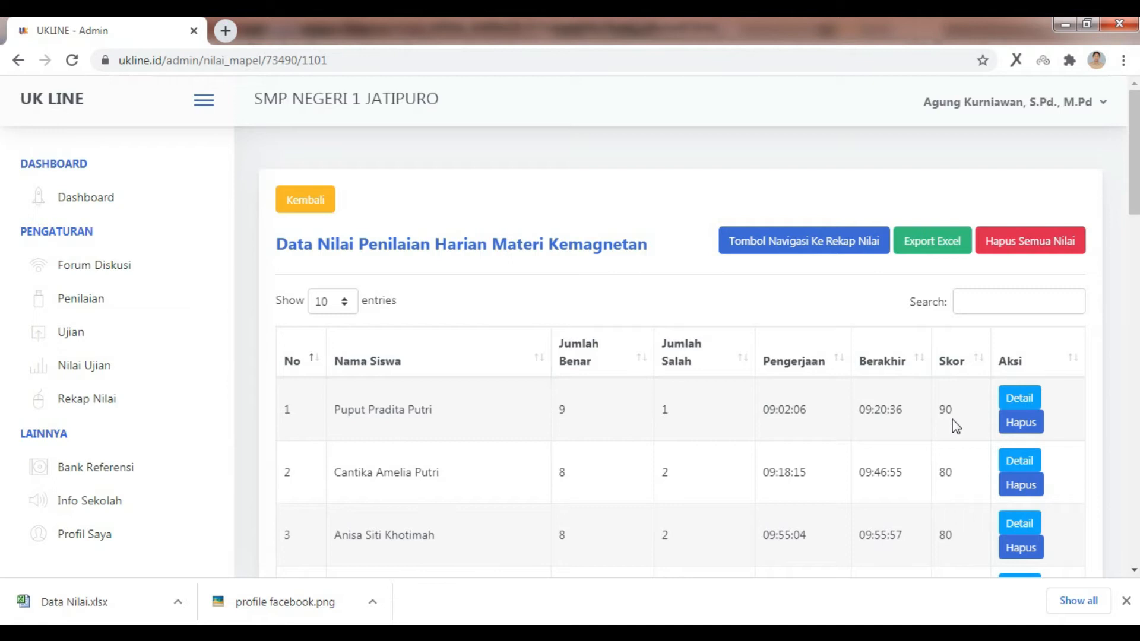
Step: Examine the Penilaian Harian Materi Kemagnetan score table and the list of students who have not done the test
{"action": "scroll", "coordinate": [952, 420], "scroll_direction": "down", "scroll_amount": 6}
{"action": "scroll", "coordinate": [953, 420], "scroll_direction": "down", "scroll_amount": 2}
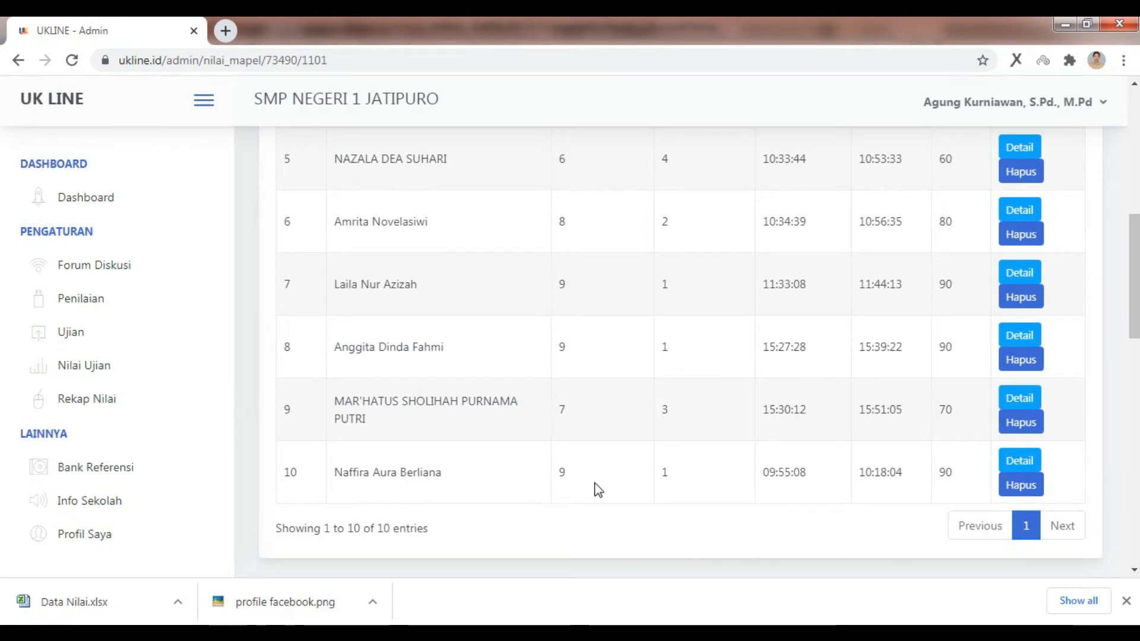
{"action": "scroll", "coordinate": [594, 484], "scroll_direction": "up", "scroll_amount": 7}
{"action": "scroll", "coordinate": [600, 473], "scroll_direction": "up", "scroll_amount": 1}
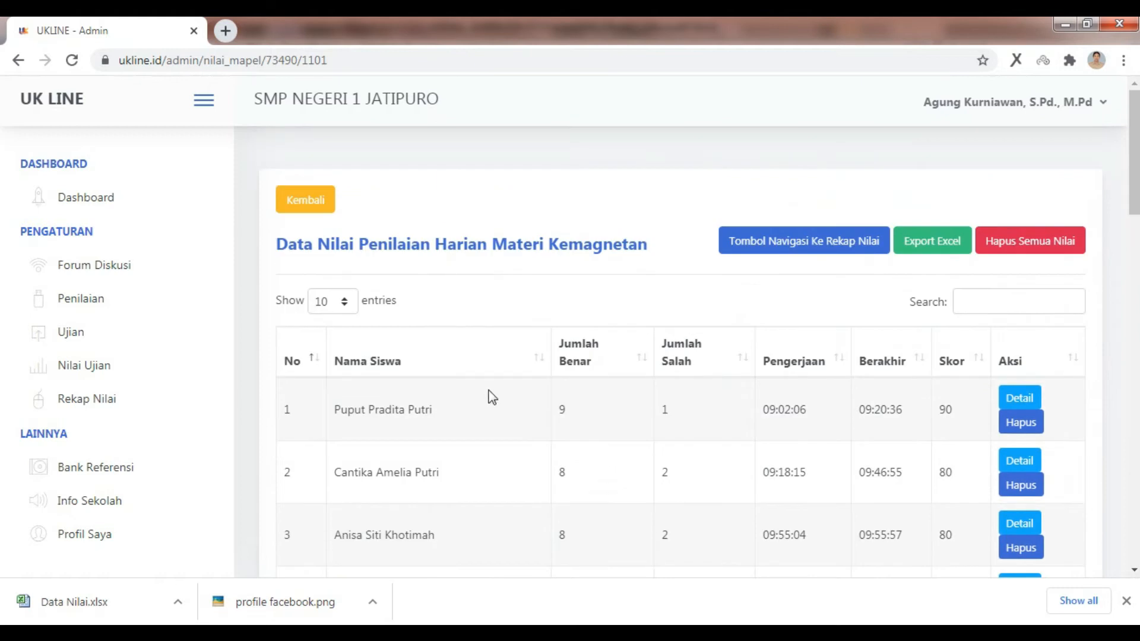
{"action": "scroll", "coordinate": [885, 400], "scroll_direction": "down", "scroll_amount": 6}
{"action": "scroll", "coordinate": [886, 397], "scroll_direction": "down", "scroll_amount": 6}
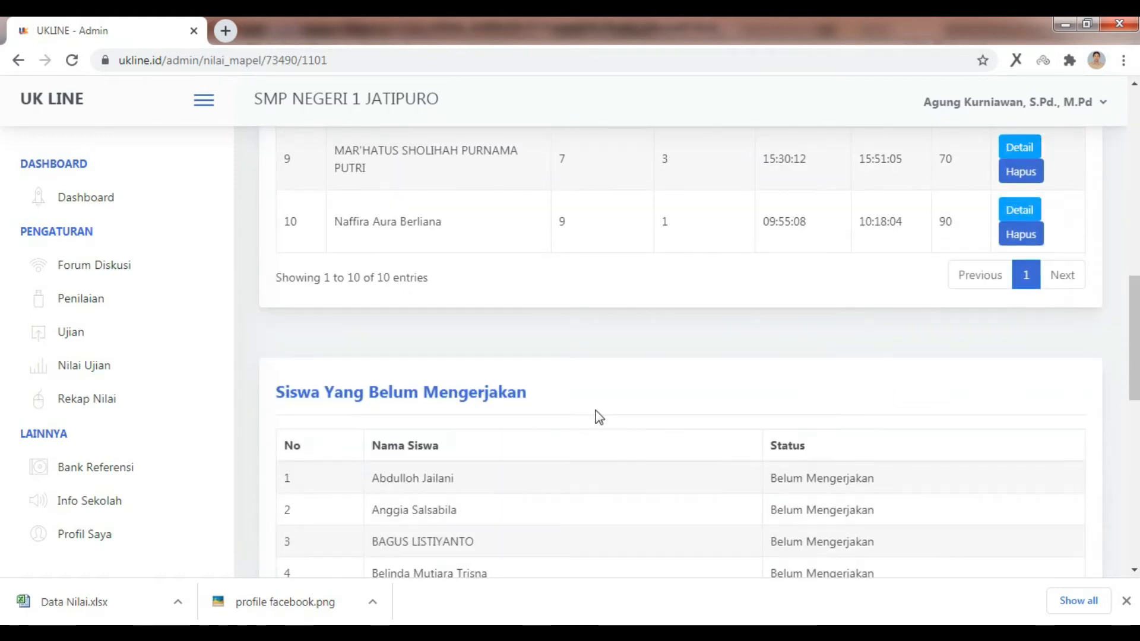
{"action": "scroll", "coordinate": [600, 416], "scroll_direction": "down", "scroll_amount": 2}
{"action": "scroll", "coordinate": [600, 415], "scroll_direction": "down", "scroll_amount": 9}
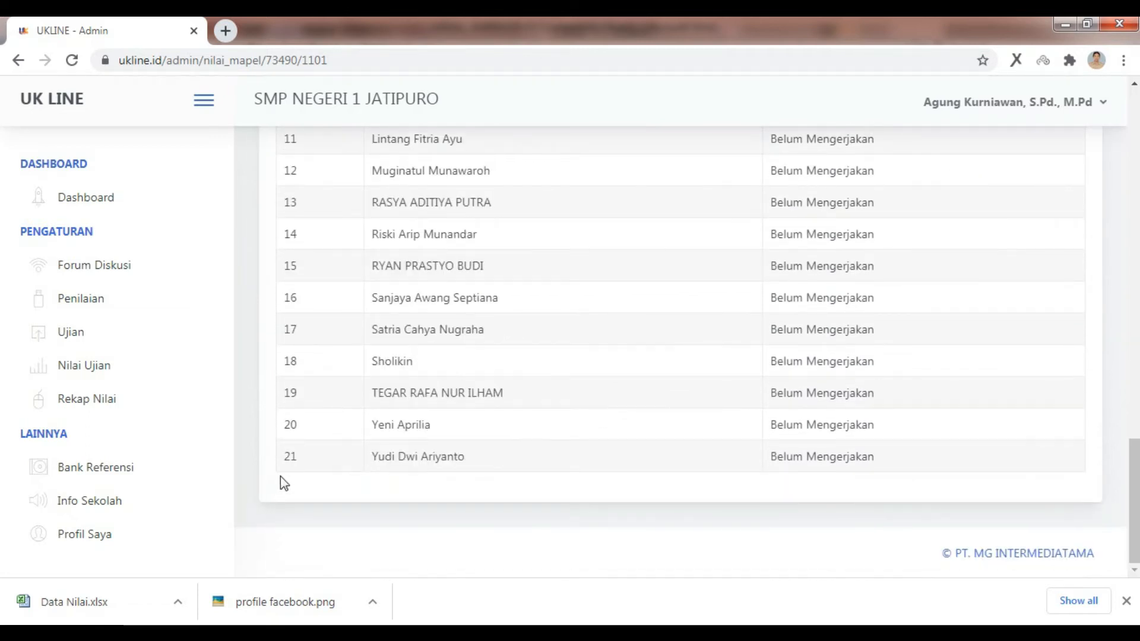
{"action": "scroll", "coordinate": [837, 462], "scroll_direction": "up", "scroll_amount": 11}
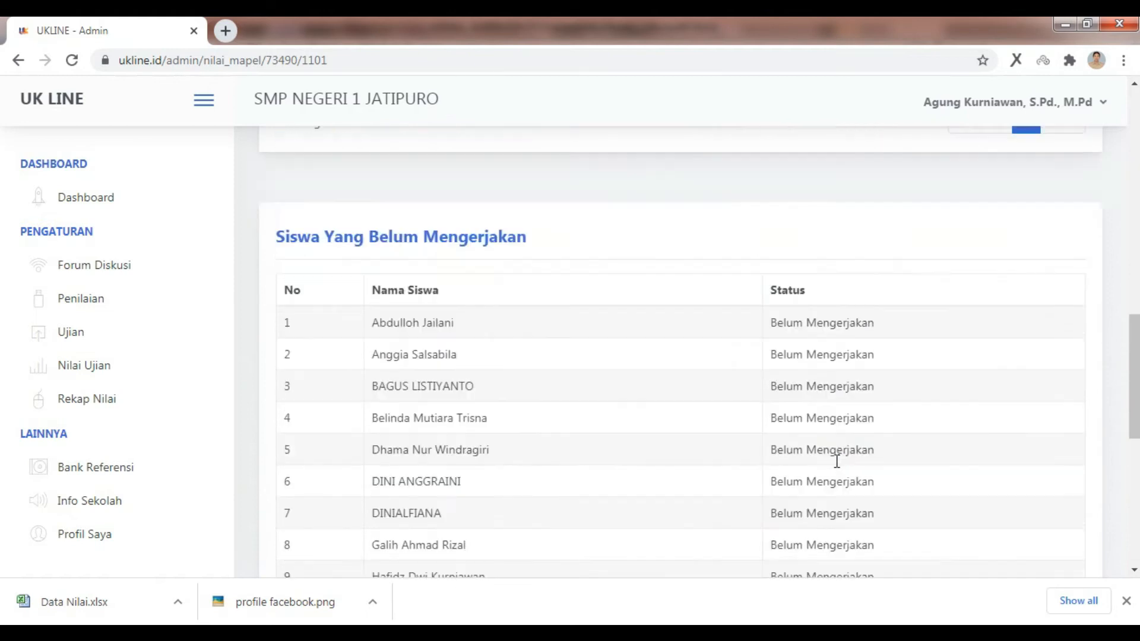
{"action": "scroll", "coordinate": [837, 462], "scroll_direction": "up", "scroll_amount": 2}
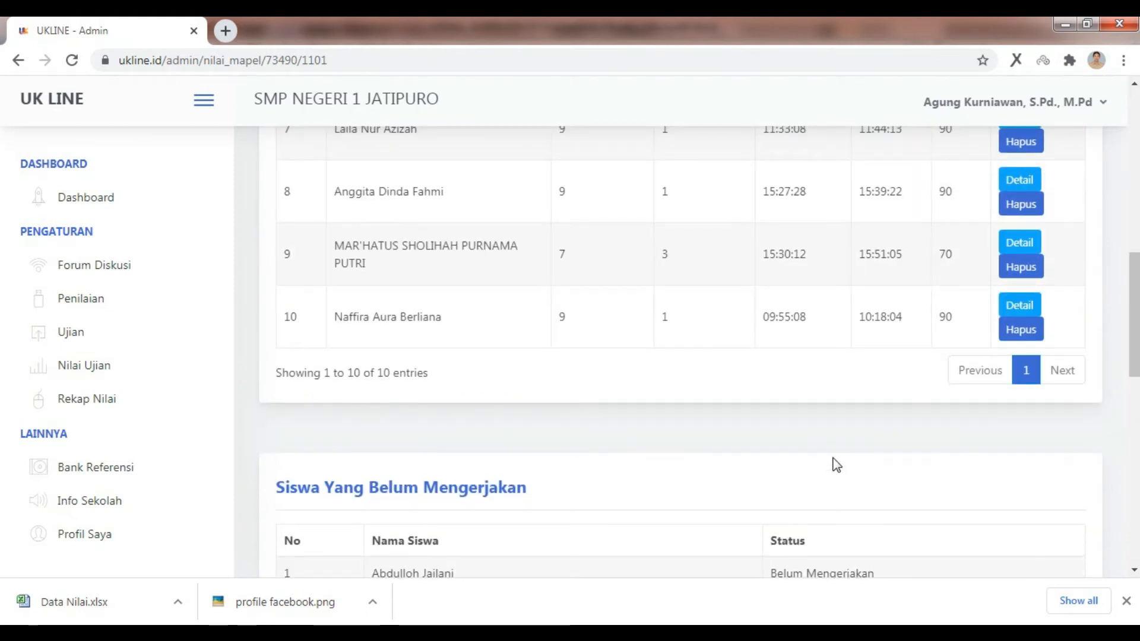
Step: Export the Penilaian Harian Materi Kemagnetan scores to Excel and show the downloaded Data Nilai.xlsx in its folder
{"action": "left_click_drag", "start_coordinate": [1131, 331], "coordinate": [1131, 167]}
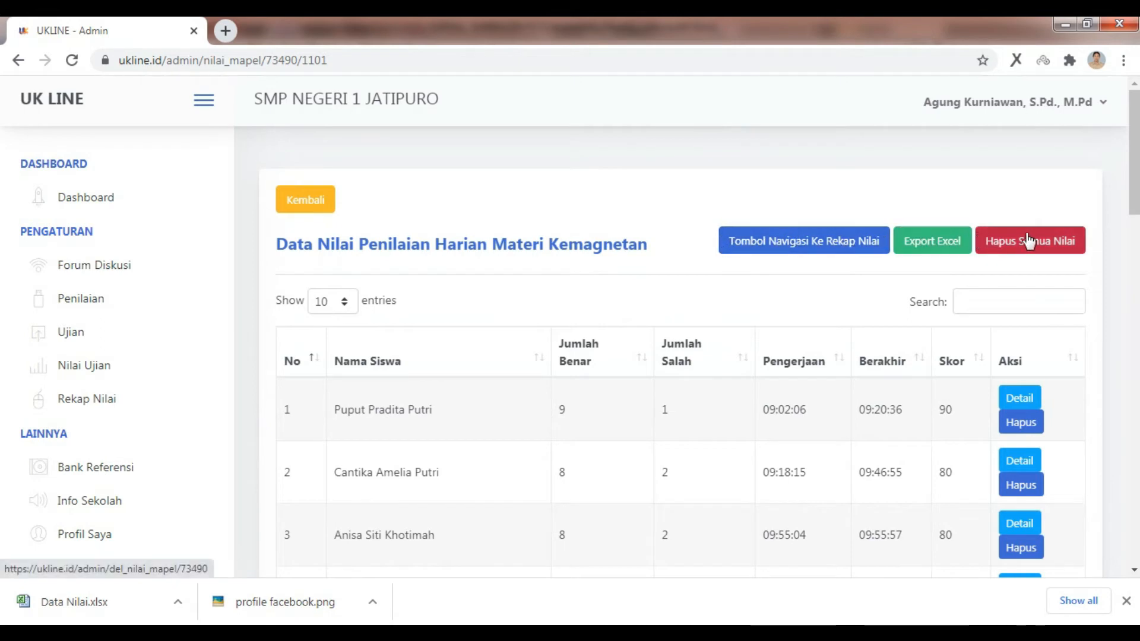
{"action": "left_click", "coordinate": [922, 248]}
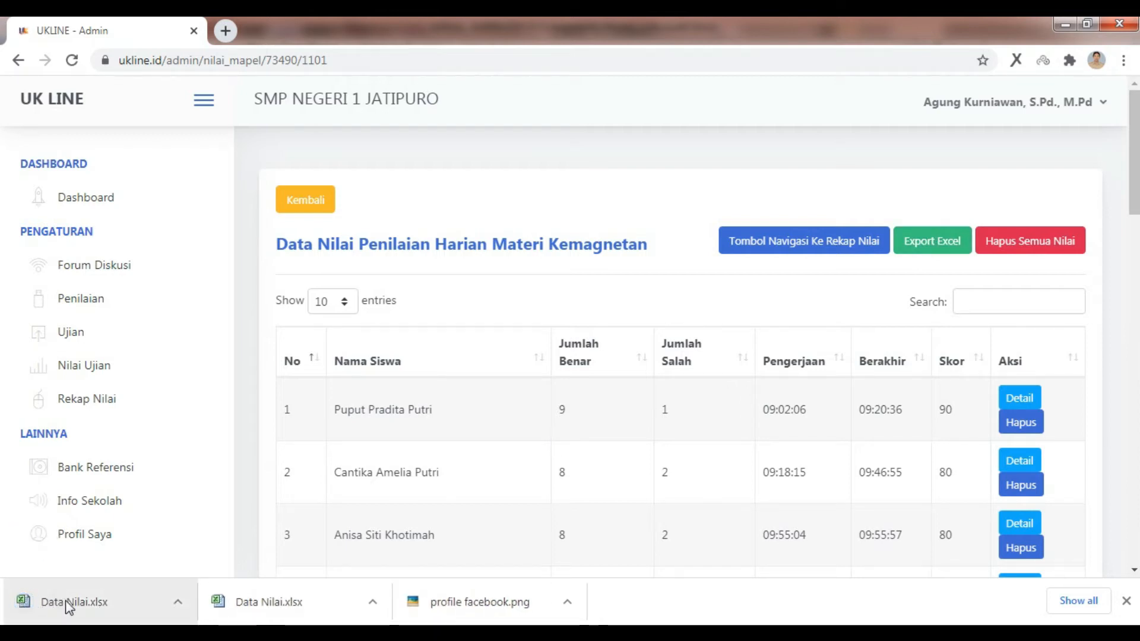
{"action": "left_click", "coordinate": [177, 603]}
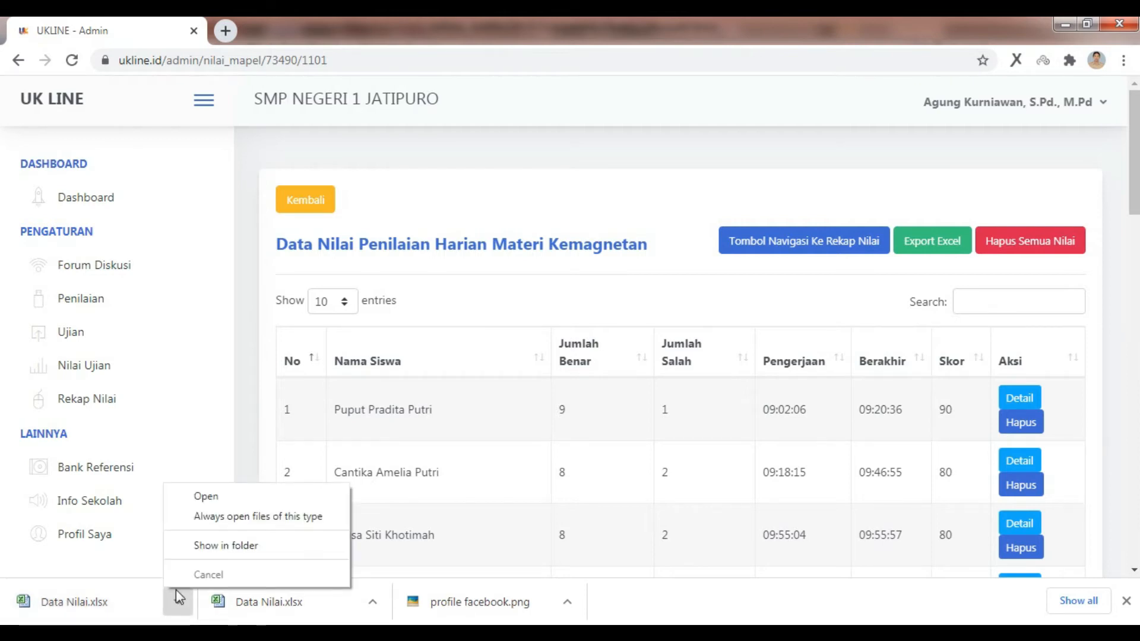
{"action": "left_click", "coordinate": [205, 550]}
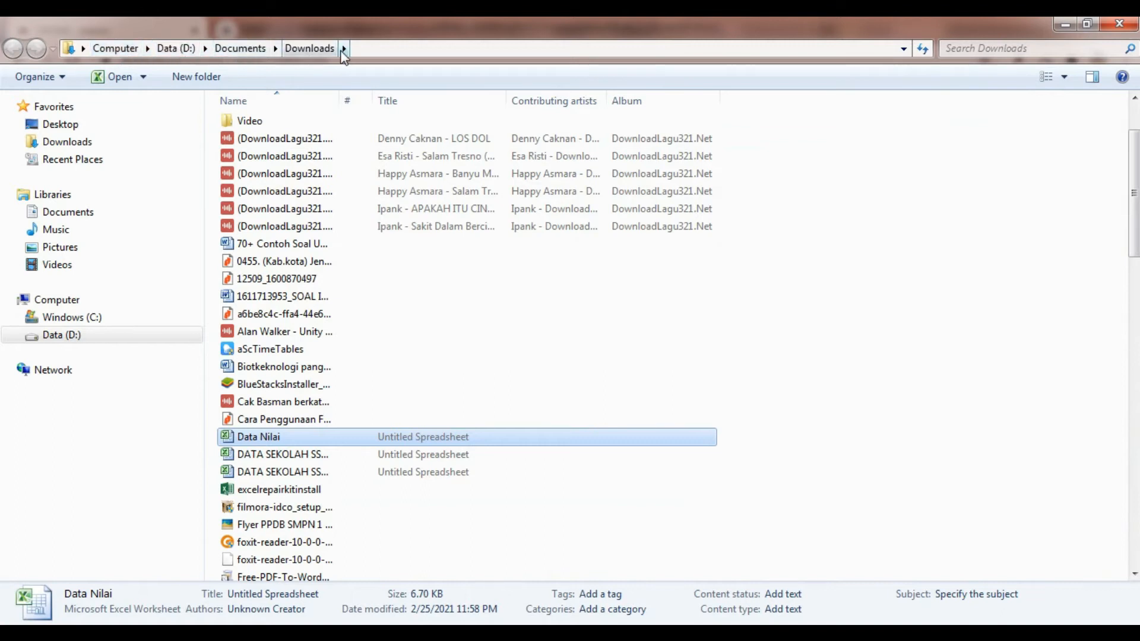
Step: Select the exported Data Nilai spreadsheet in the Downloads folder and cut it
{"action": "left_click", "coordinate": [254, 456]}
{"action": "left_click", "coordinate": [259, 438]}
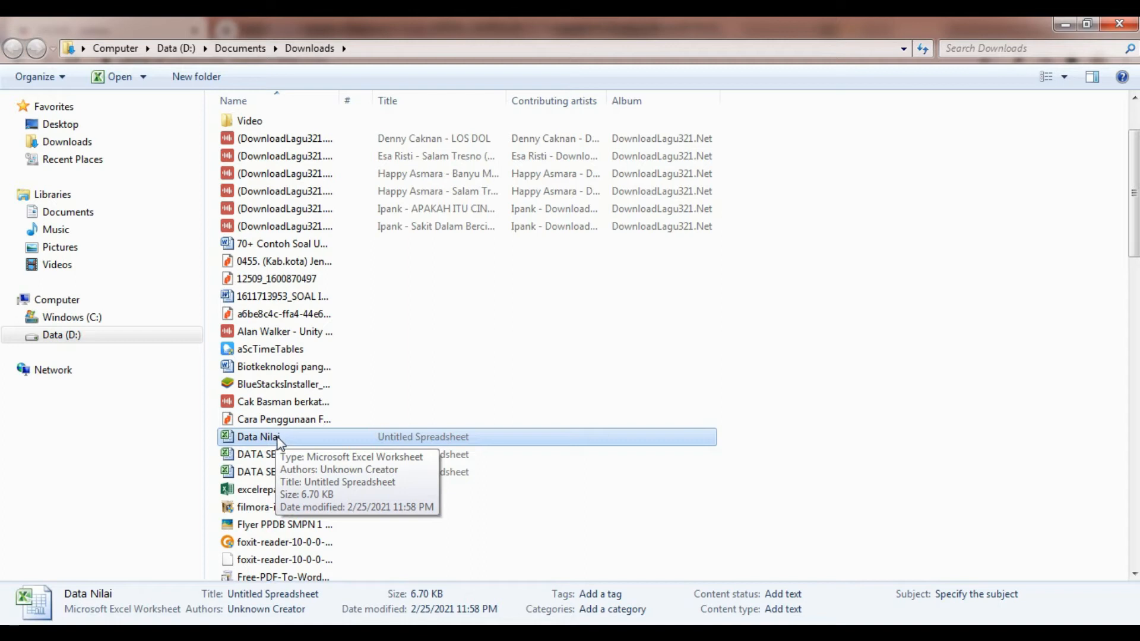
{"action": "right_click", "coordinate": [278, 437]}
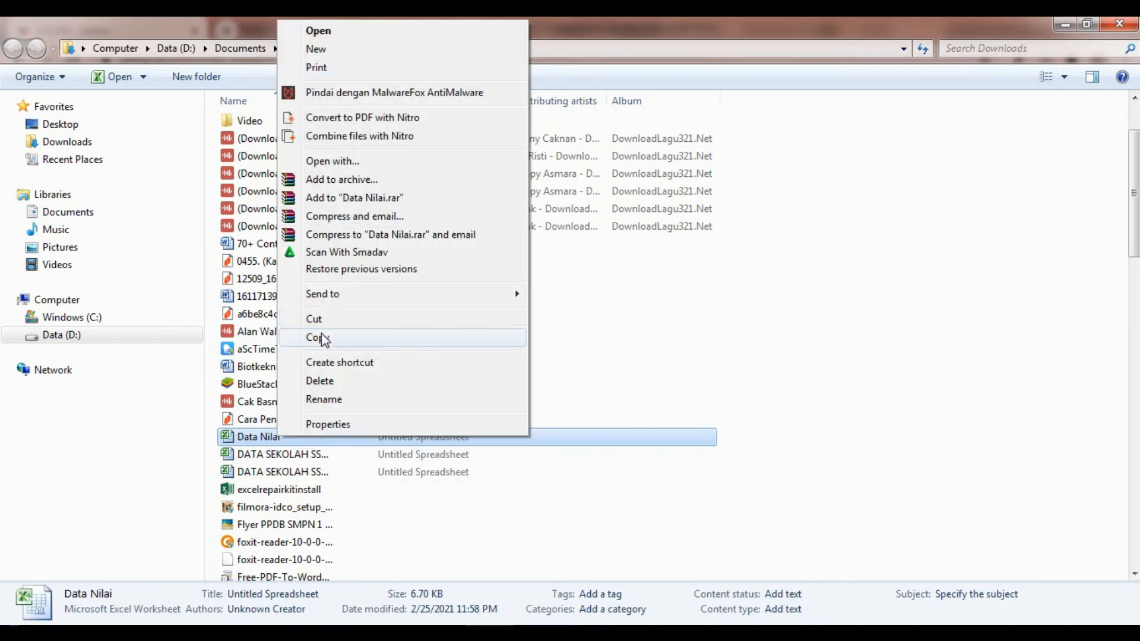
{"action": "left_click", "coordinate": [658, 328]}
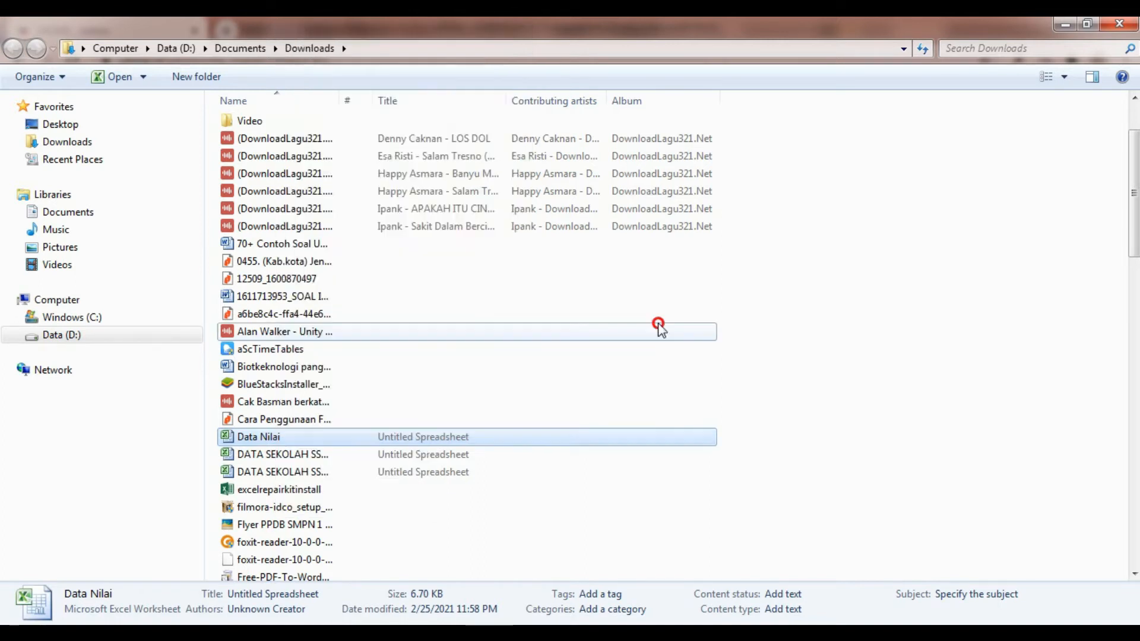
{"action": "left_click", "coordinate": [259, 440]}
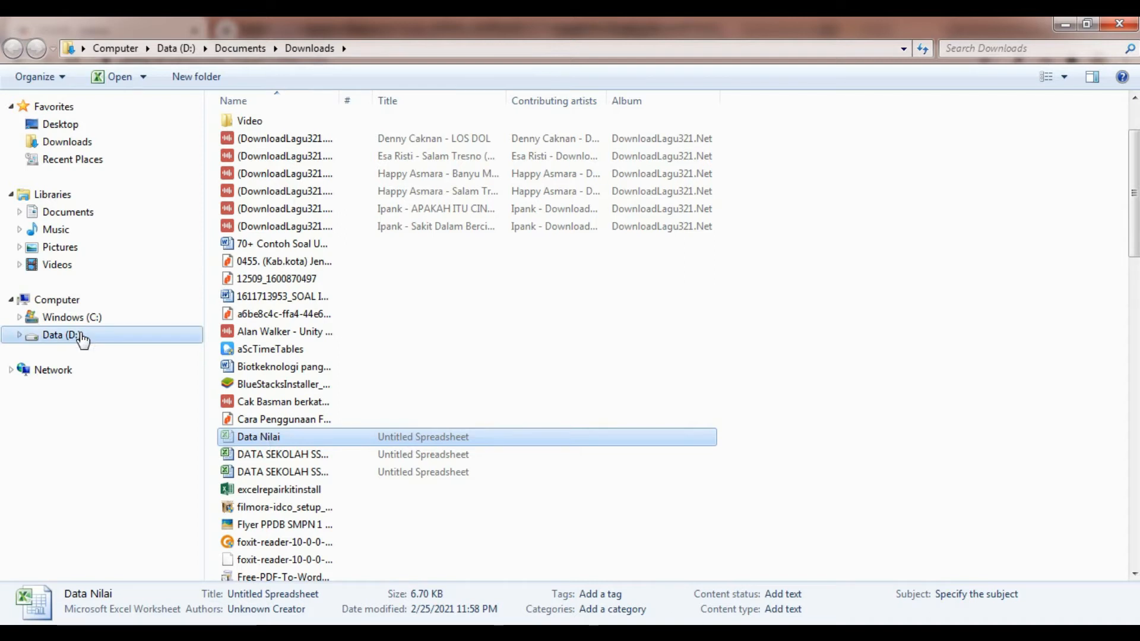
Step: Open the folder Daring IPA > Dafnil Proses > Genap > 9 on the Data (D:) drive
{"action": "left_click", "coordinate": [60, 335]}
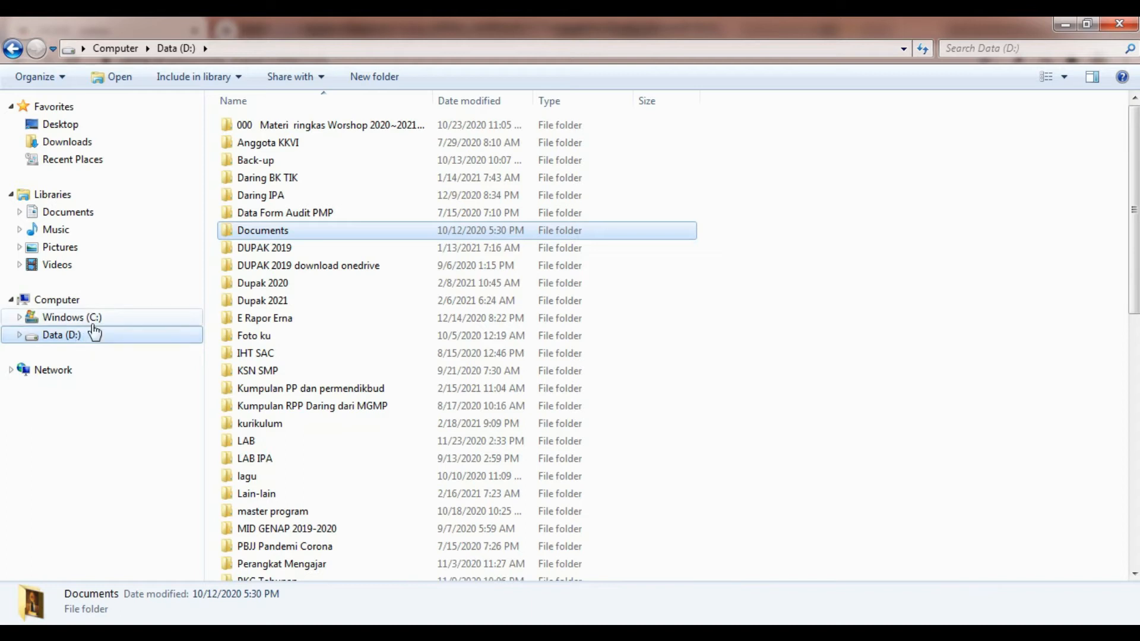
{"action": "left_click", "coordinate": [275, 198]}
{"action": "double_click", "coordinate": [274, 197]}
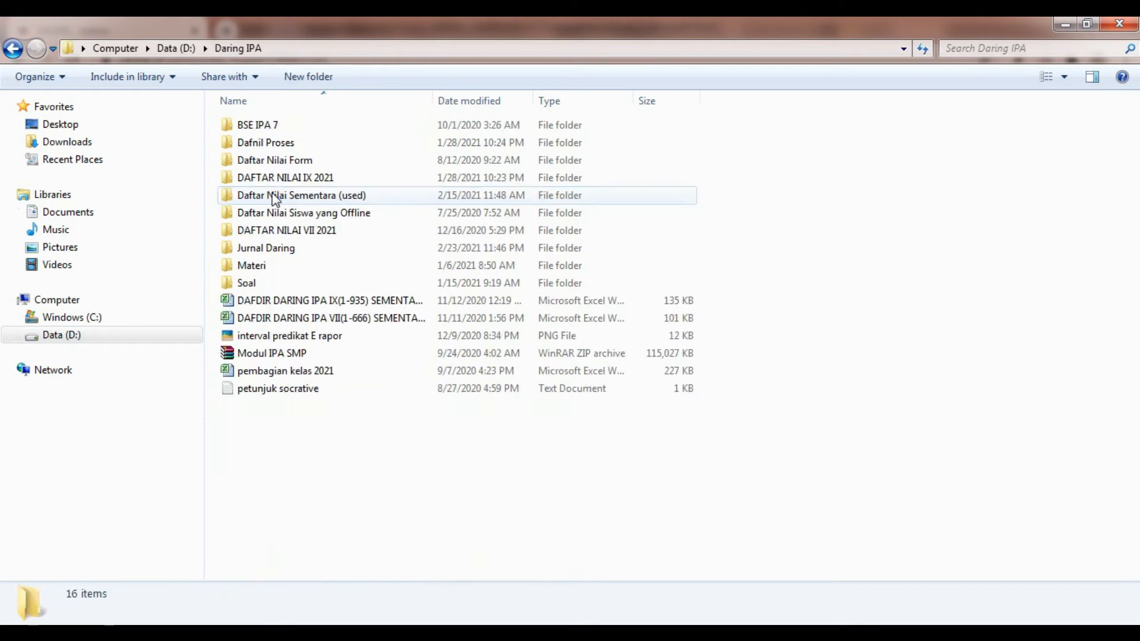
{"action": "double_click", "coordinate": [294, 143]}
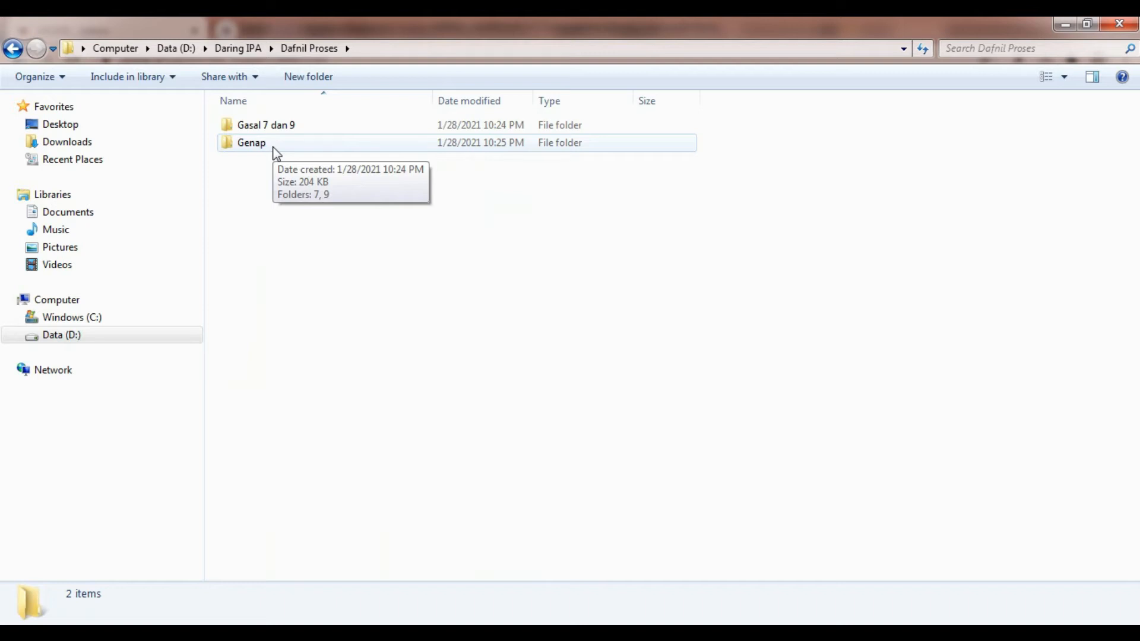
{"action": "double_click", "coordinate": [272, 149]}
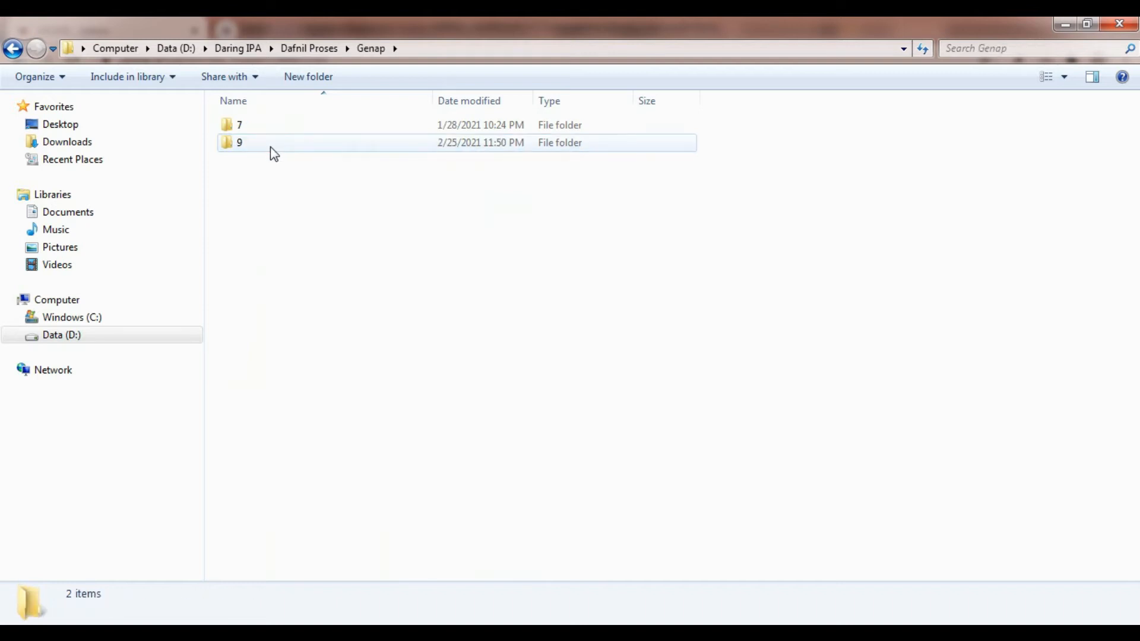
{"action": "double_click", "coordinate": [258, 146]}
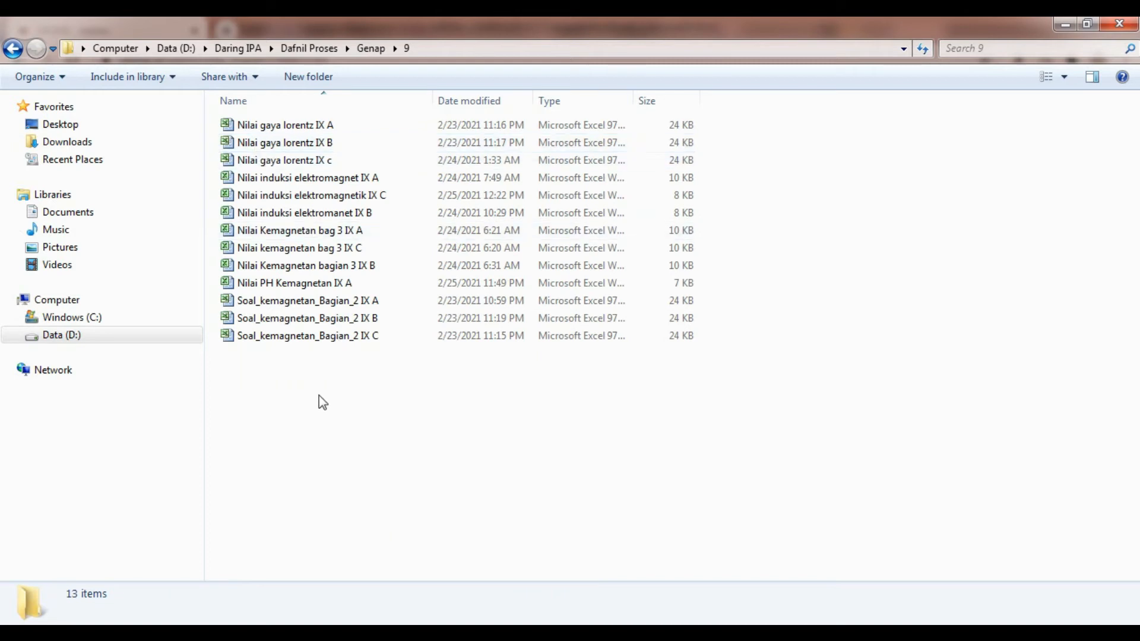
Step: Paste the cut Data Nilai spreadsheet into the Genap > 9 folder
{"action": "right_click", "coordinate": [303, 425]}
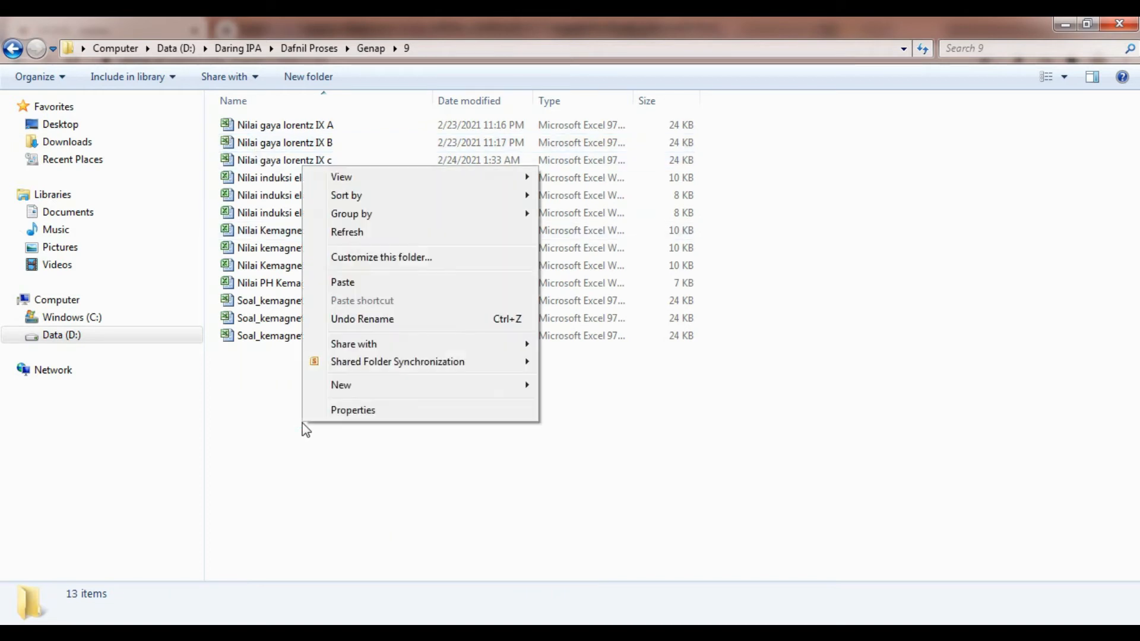
{"action": "mouse_move", "coordinate": [414, 390]}
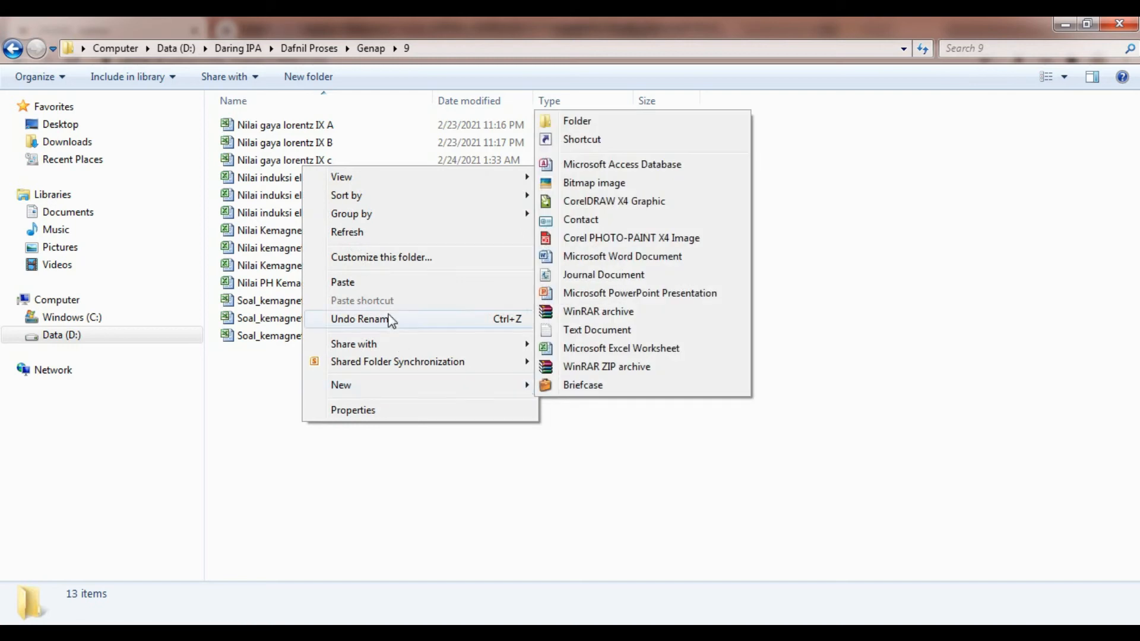
{"action": "left_click", "coordinate": [350, 281]}
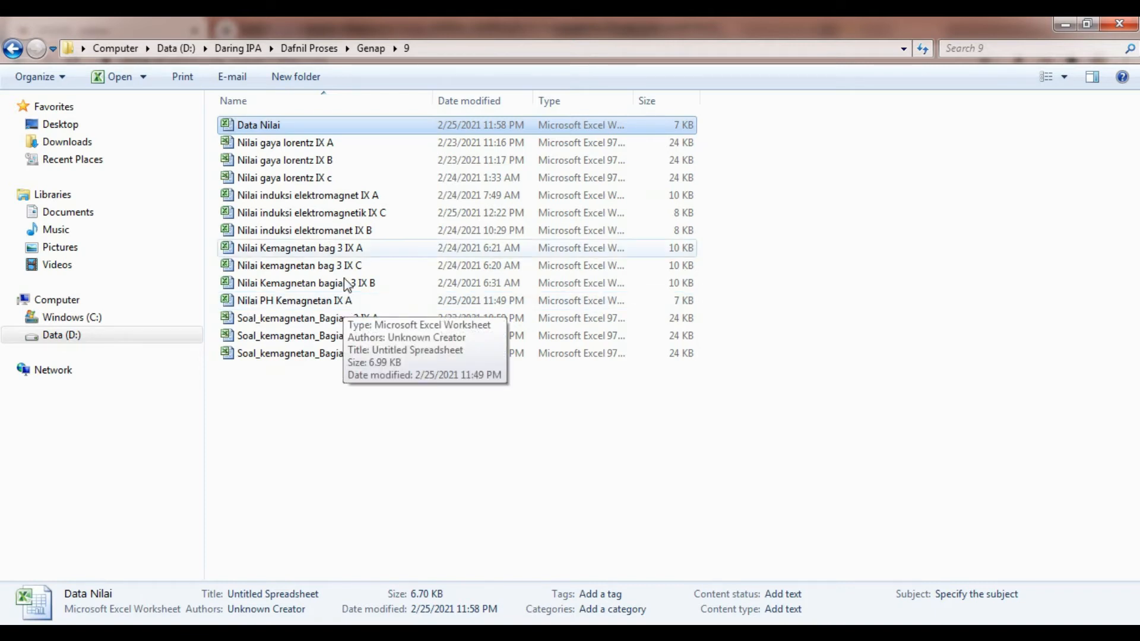
Step: Rename the Data Nilai file as Nilai PH Kemagnetan IX B and open it in Excel
{"action": "right_click", "coordinate": [276, 125]}
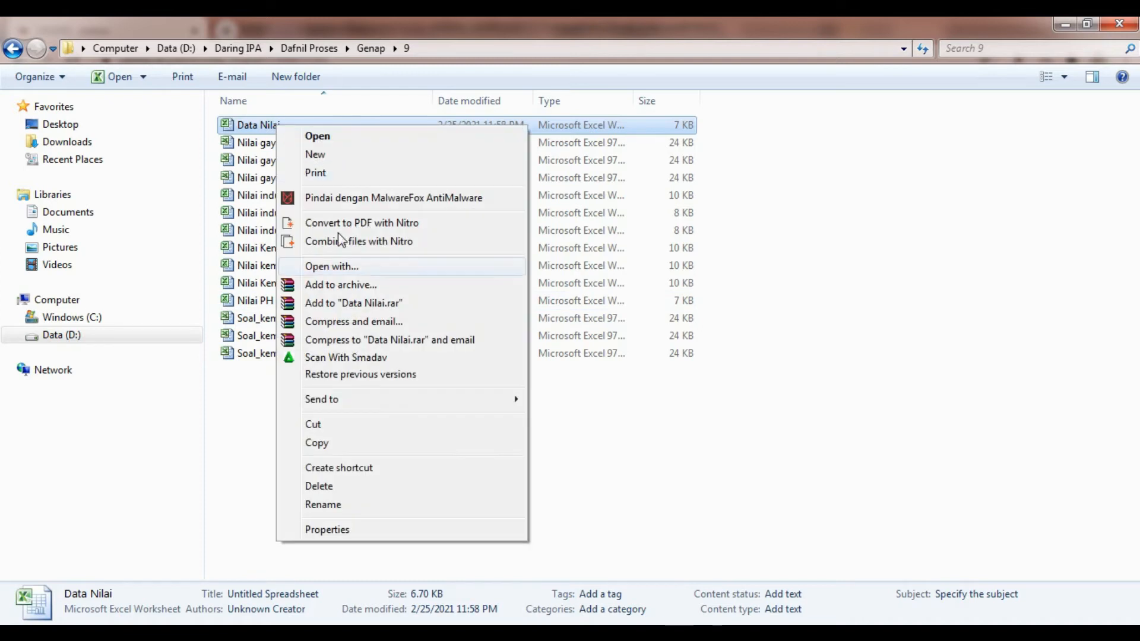
{"action": "left_click", "coordinate": [331, 505]}
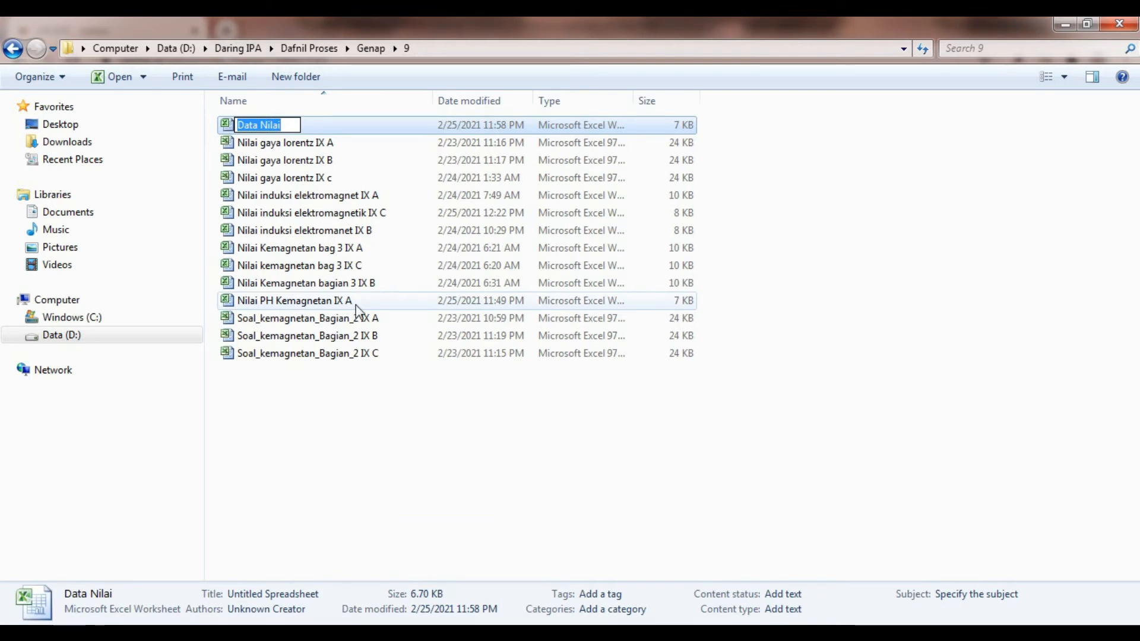
{"action": "type", "text": "Nilai PH"}
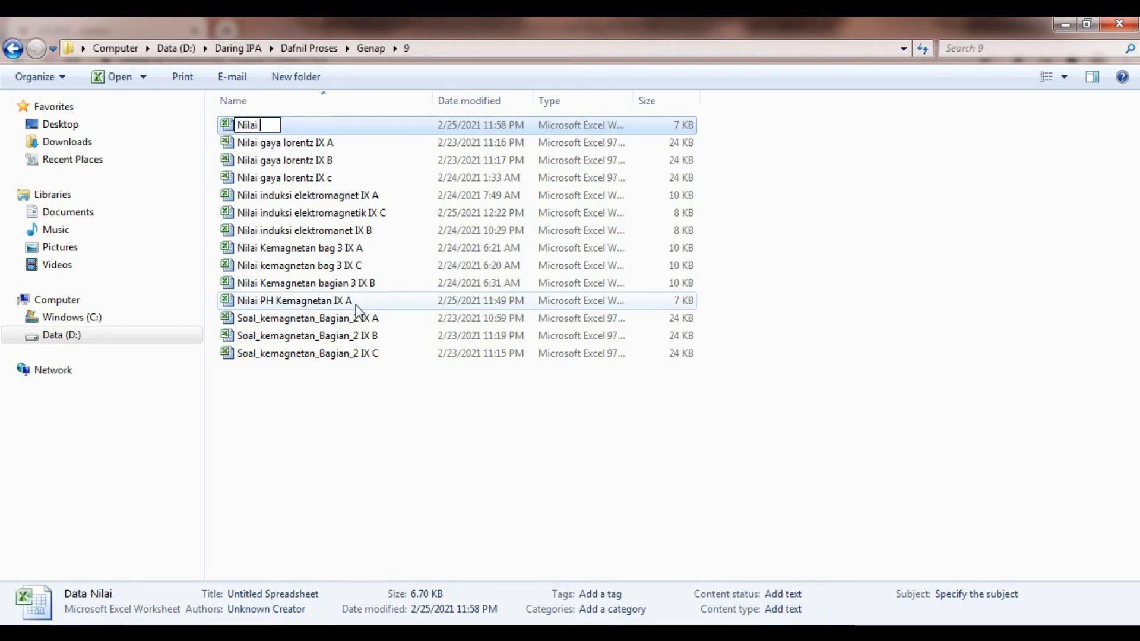
{"action": "type", "text": "emagnetan"}
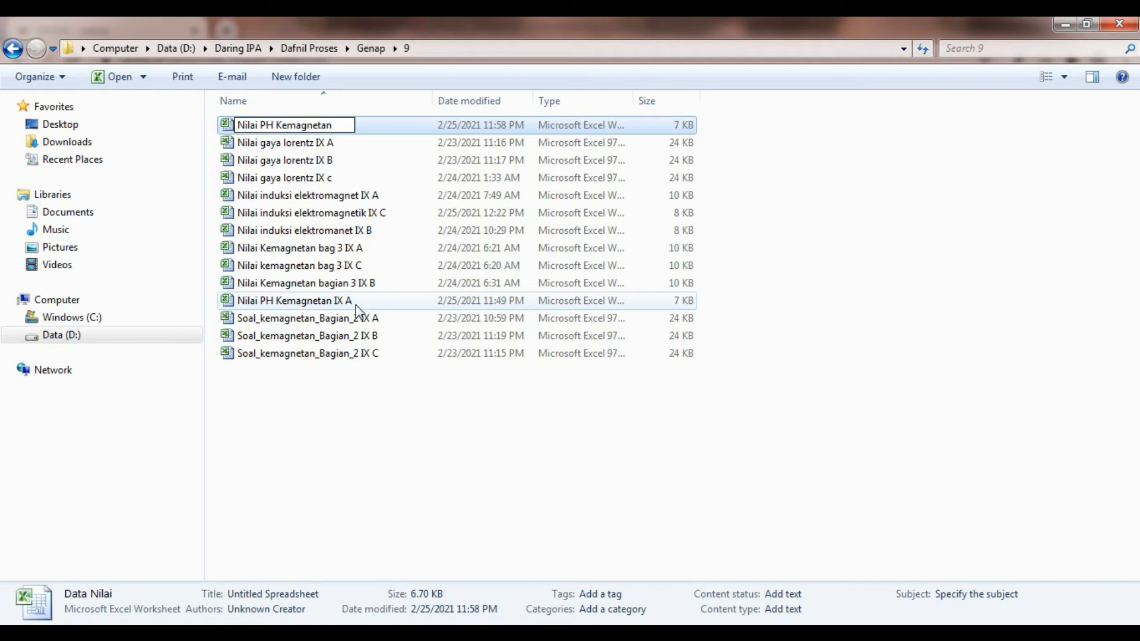
{"action": "type", "text": " IX "}
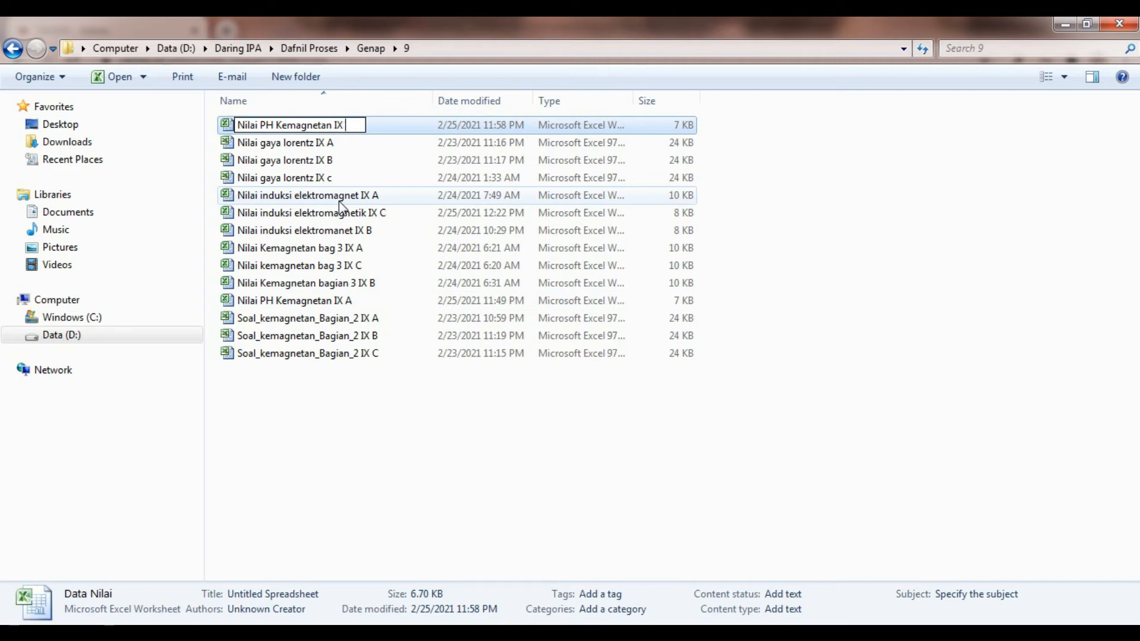
{"action": "type", "text": "B"}
{"action": "key", "text": "Return"}
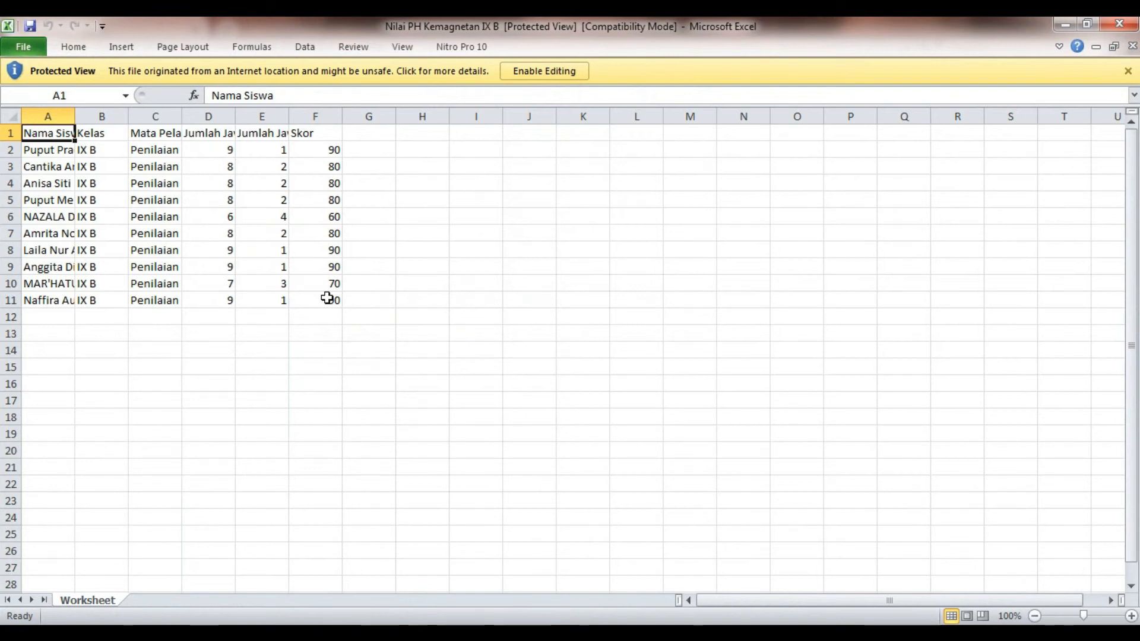
Step: Enable editing of the workbook and widen the two Jumlah Jawaban columns to fit their headings
{"action": "left_click", "coordinate": [547, 71]}
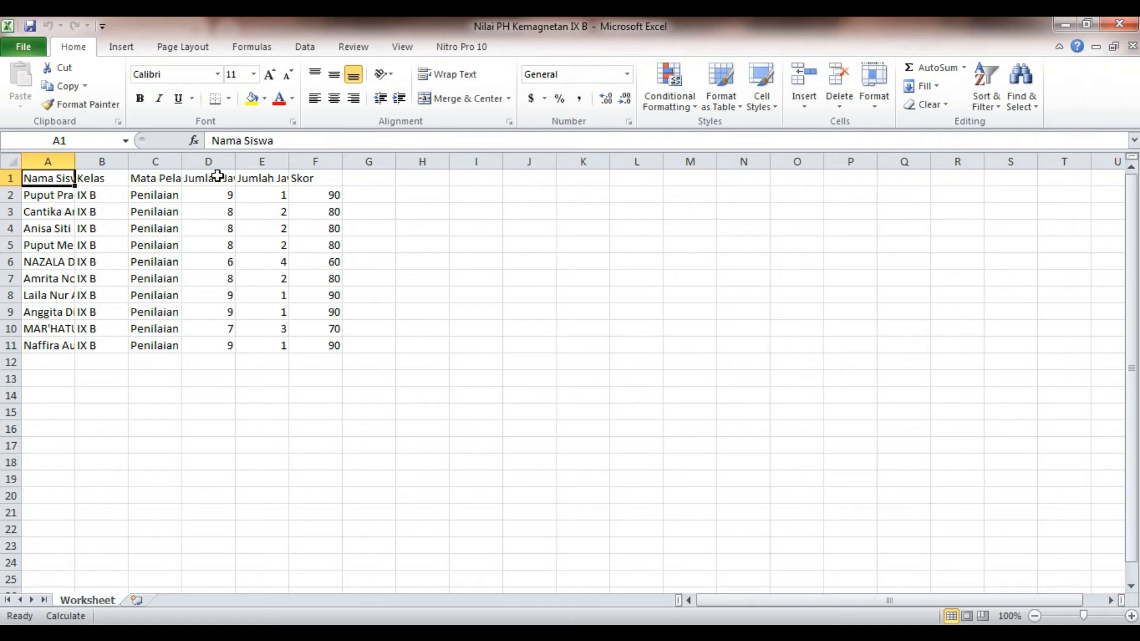
{"action": "left_click_drag", "start_coordinate": [235, 162], "coordinate": [406, 168]}
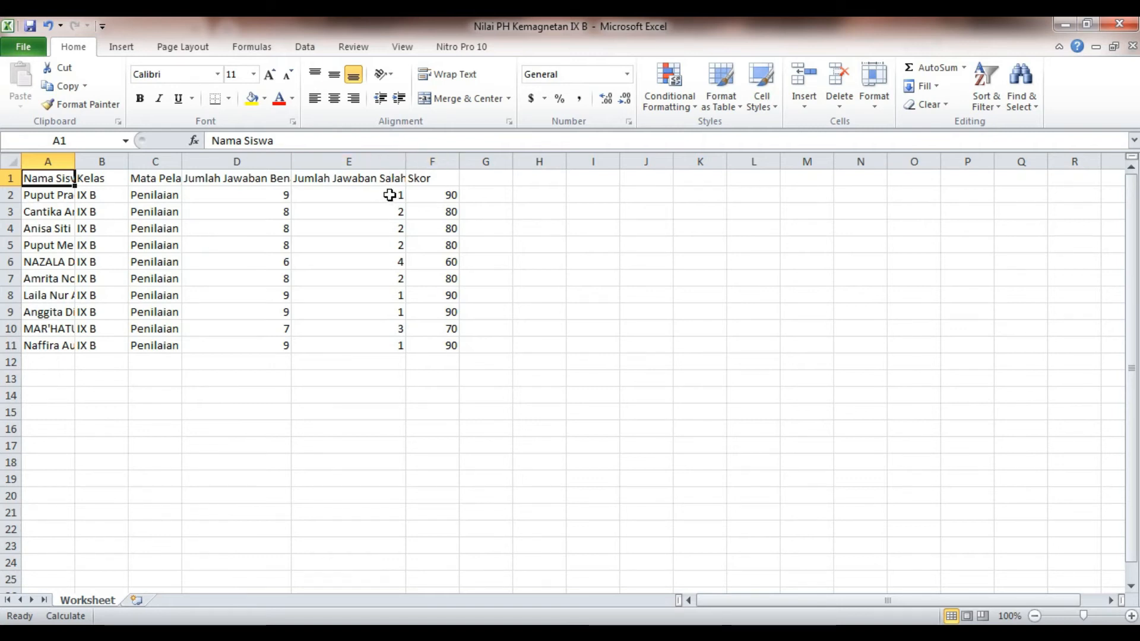
{"action": "left_click", "coordinate": [85, 411]}
Step: Delete the entire Kelas column from the score sheet
{"action": "left_click", "coordinate": [100, 213]}
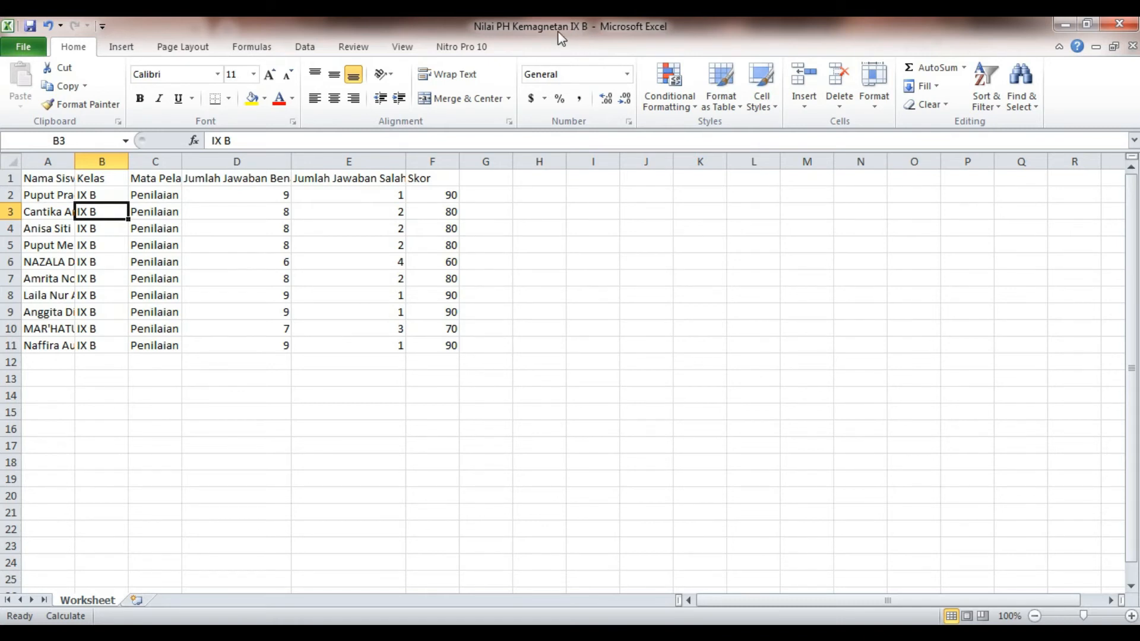
{"action": "left_click", "coordinate": [83, 190]}
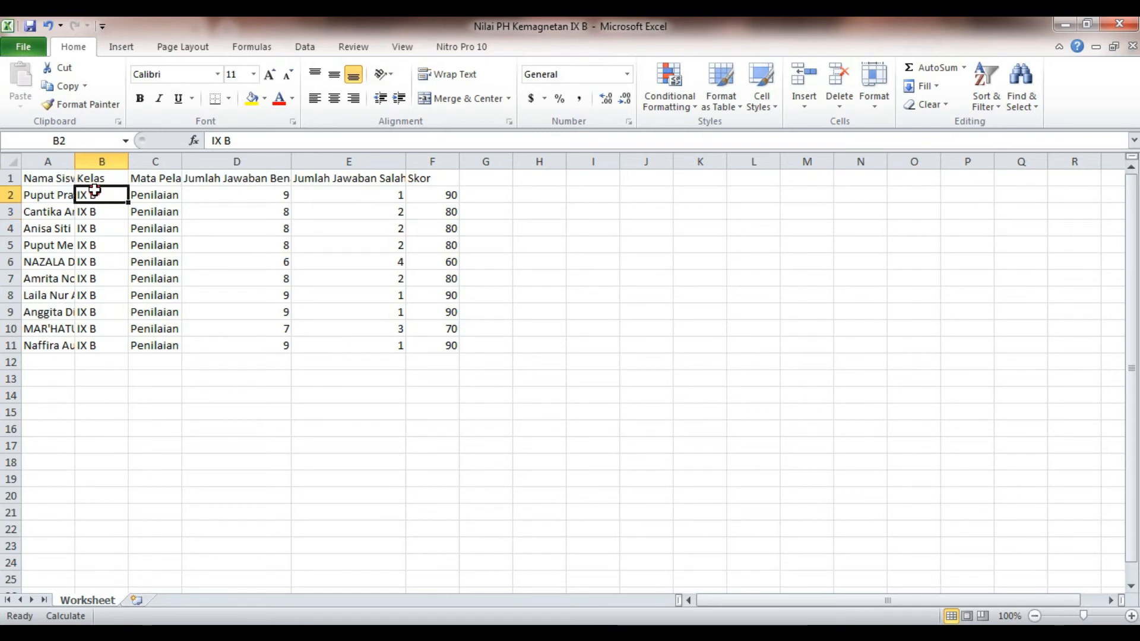
{"action": "right_click", "coordinate": [95, 190]}
{"action": "left_click", "coordinate": [160, 319]}
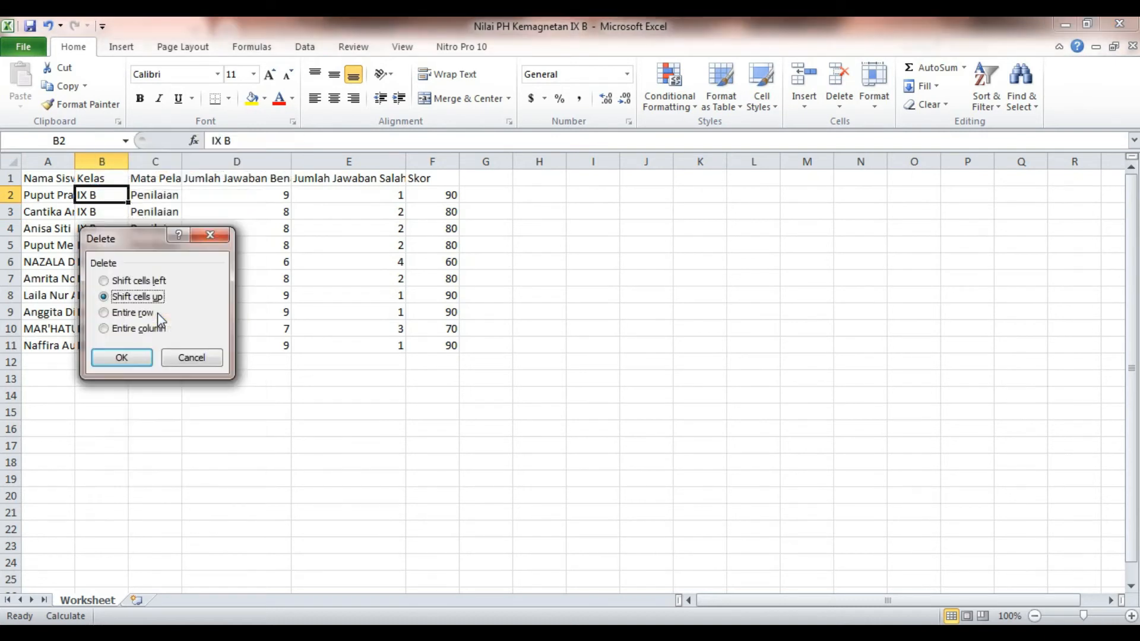
{"action": "left_click", "coordinate": [127, 329]}
{"action": "left_click", "coordinate": [122, 357]}
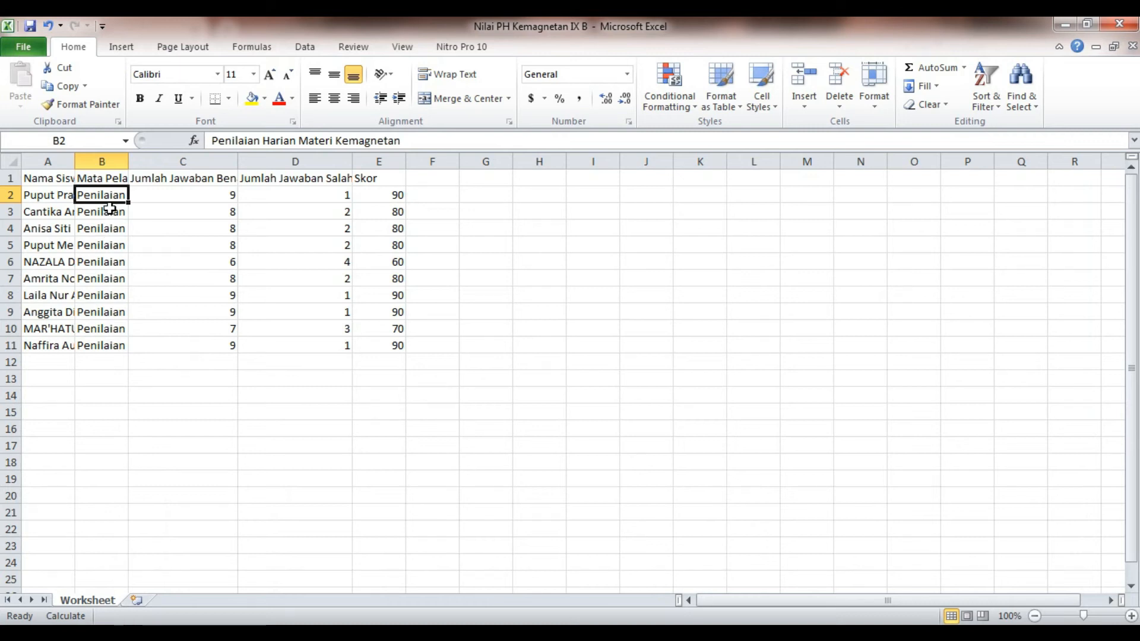
Step: Delete the entire Mata Pelajaran column from the score sheet
{"action": "mouse_move", "coordinate": [128, 161]}
{"action": "left_mouse_down"}
{"action": "mouse_move", "coordinate": [236, 161]}
{"action": "mouse_move", "coordinate": [150, 161]}
{"action": "left_mouse_up"}
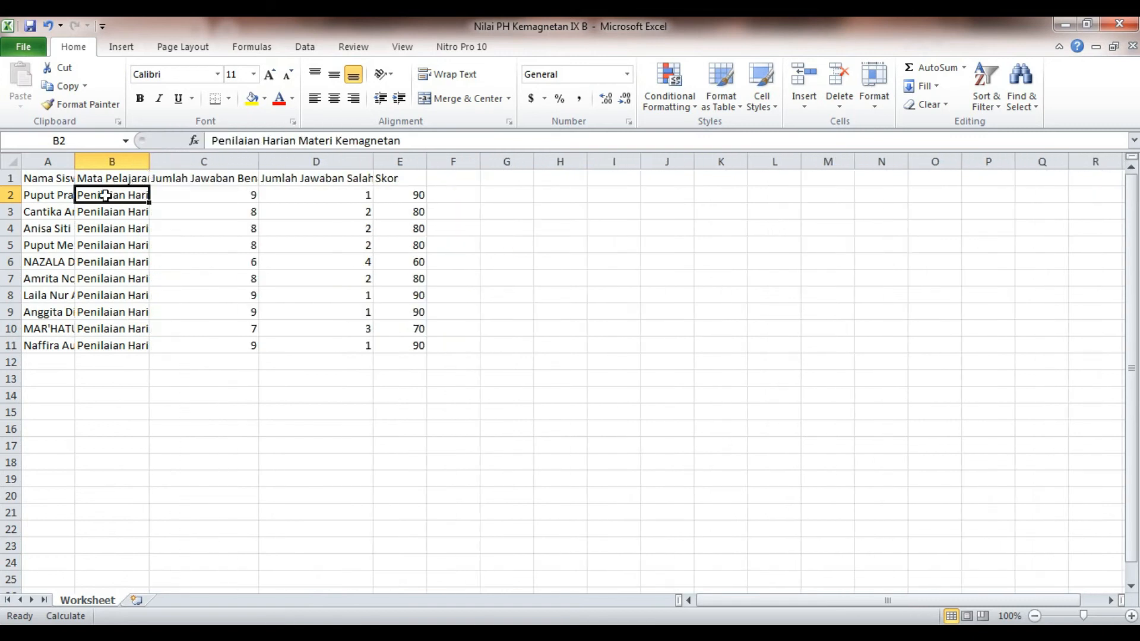
{"action": "right_click", "coordinate": [104, 197]}
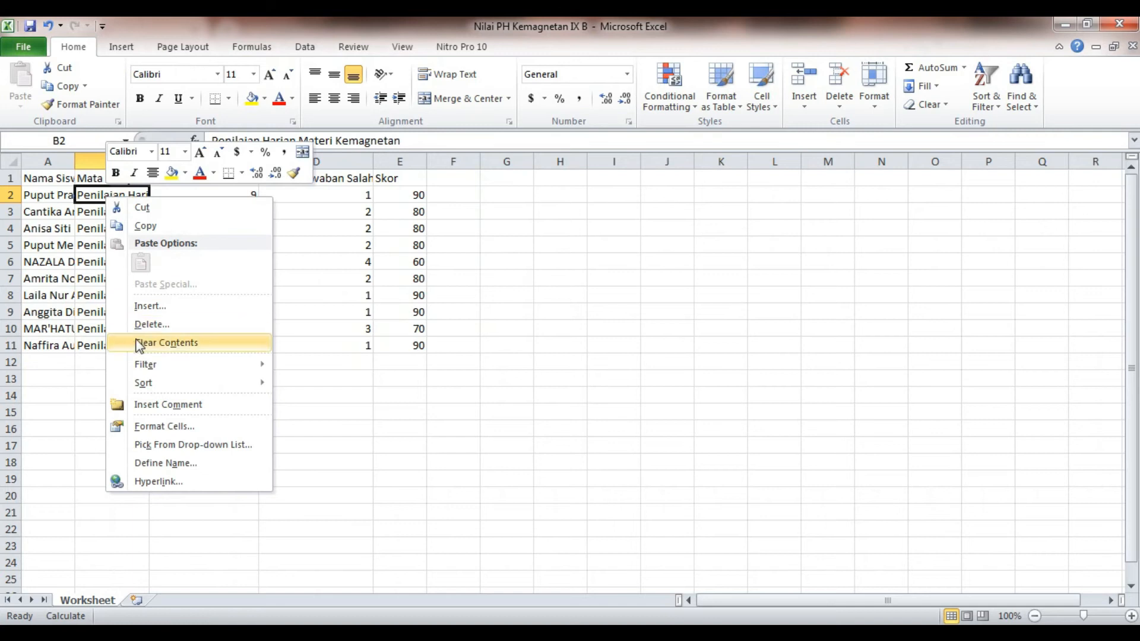
{"action": "left_click", "coordinate": [459, 306]}
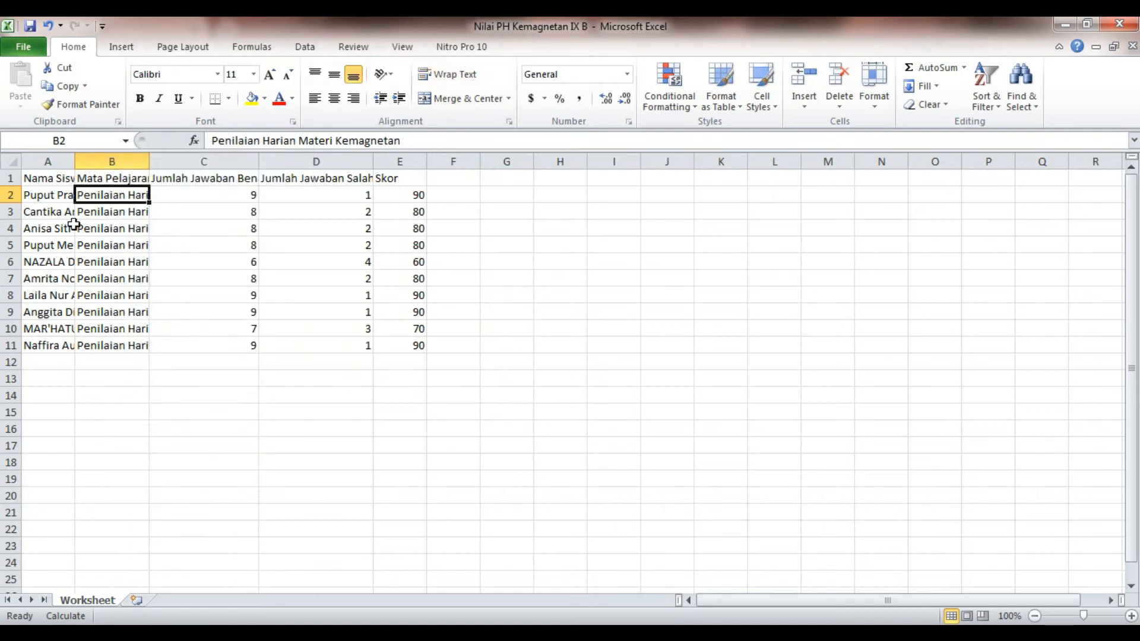
{"action": "right_click", "coordinate": [113, 212]}
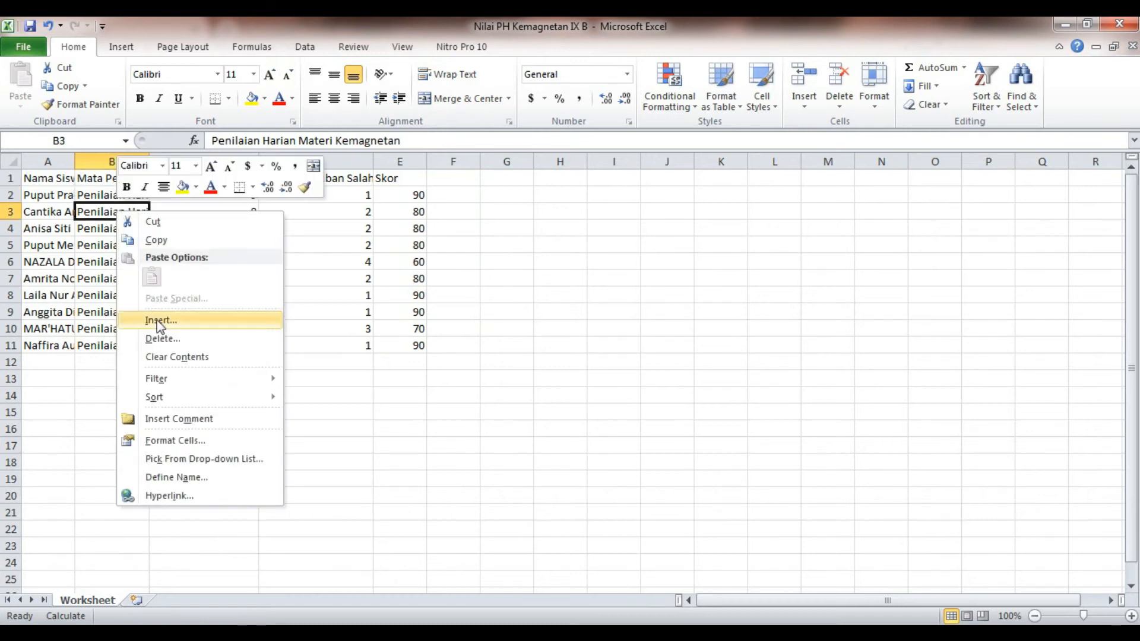
{"action": "left_click", "coordinate": [178, 337]}
{"action": "left_click", "coordinate": [146, 351]}
{"action": "left_click", "coordinate": [144, 377]}
{"action": "left_click", "coordinate": [457, 361]}
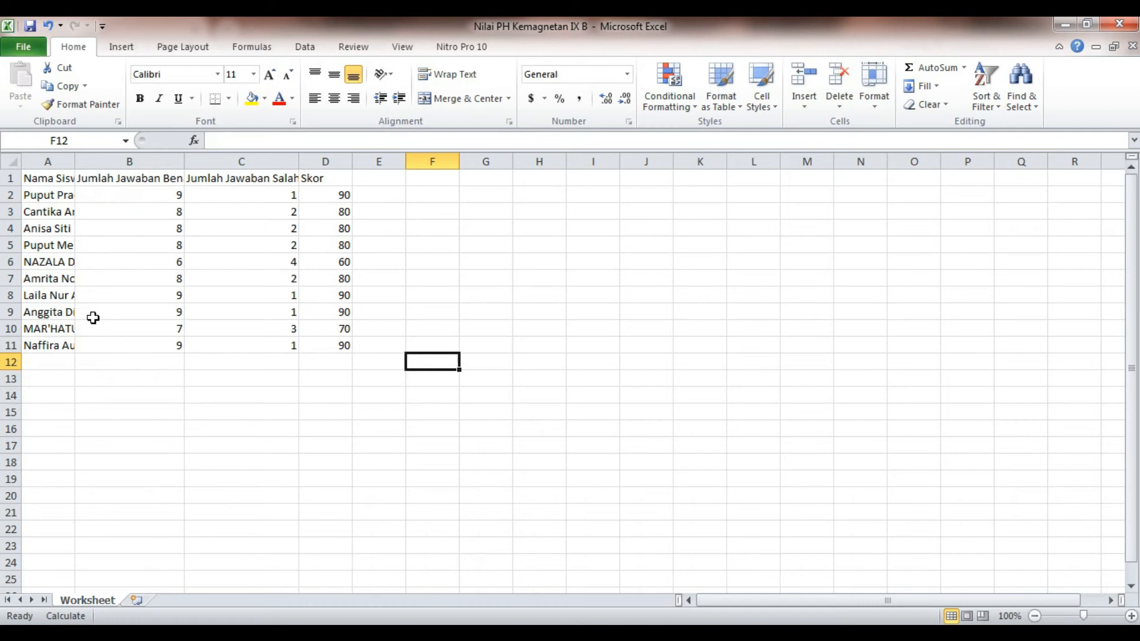
Step: Insert two empty columns before the Nama Siswa column
{"action": "left_click", "coordinate": [65, 196]}
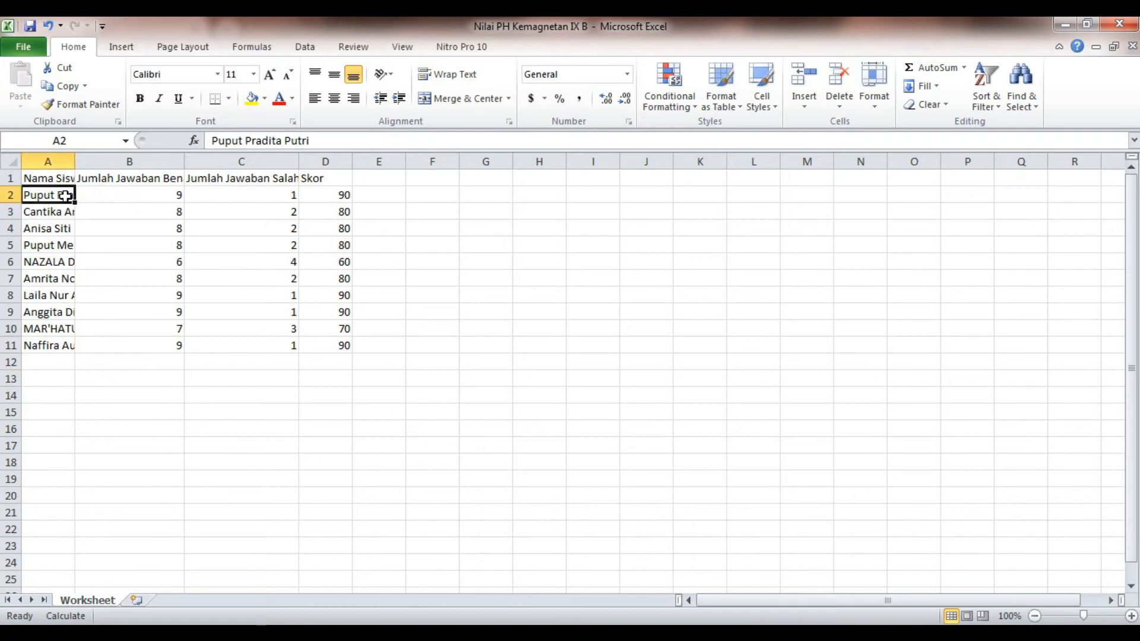
{"action": "left_click", "coordinate": [65, 181]}
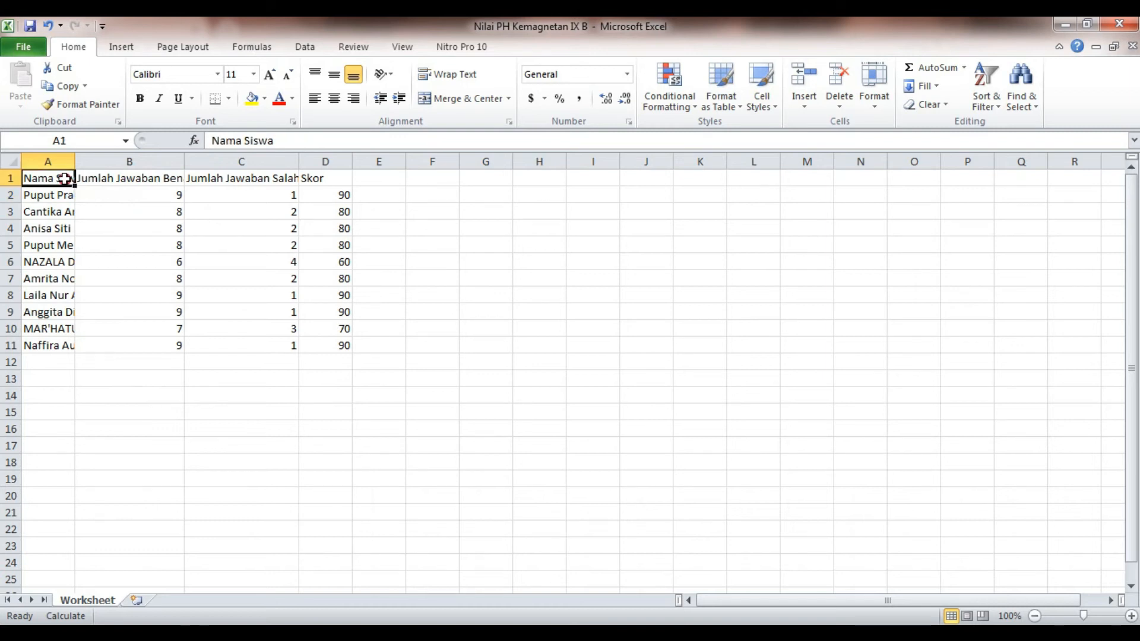
{"action": "right_click", "coordinate": [65, 181]}
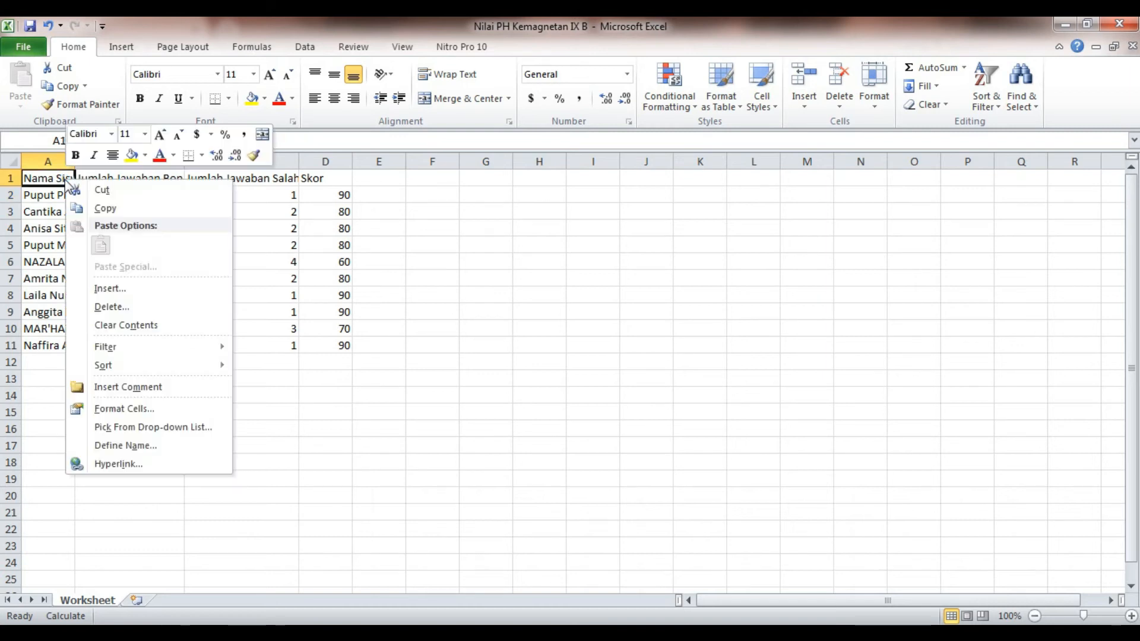
{"action": "left_click", "coordinate": [117, 288]}
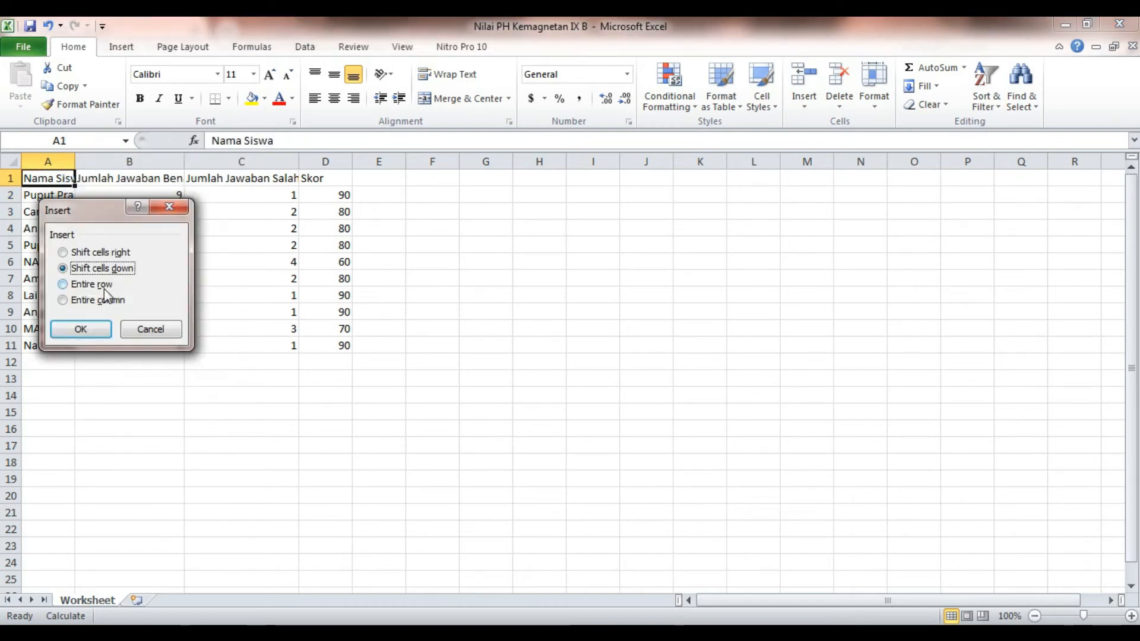
{"action": "left_click", "coordinate": [107, 302]}
{"action": "left_click", "coordinate": [90, 330]}
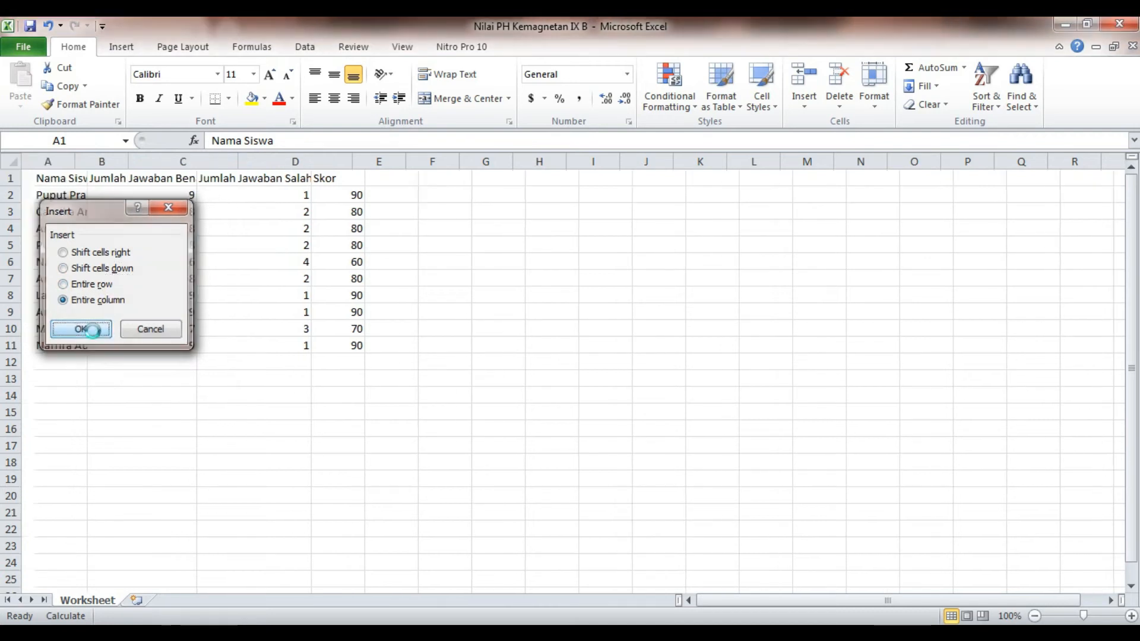
{"action": "right_click", "coordinate": [110, 181]}
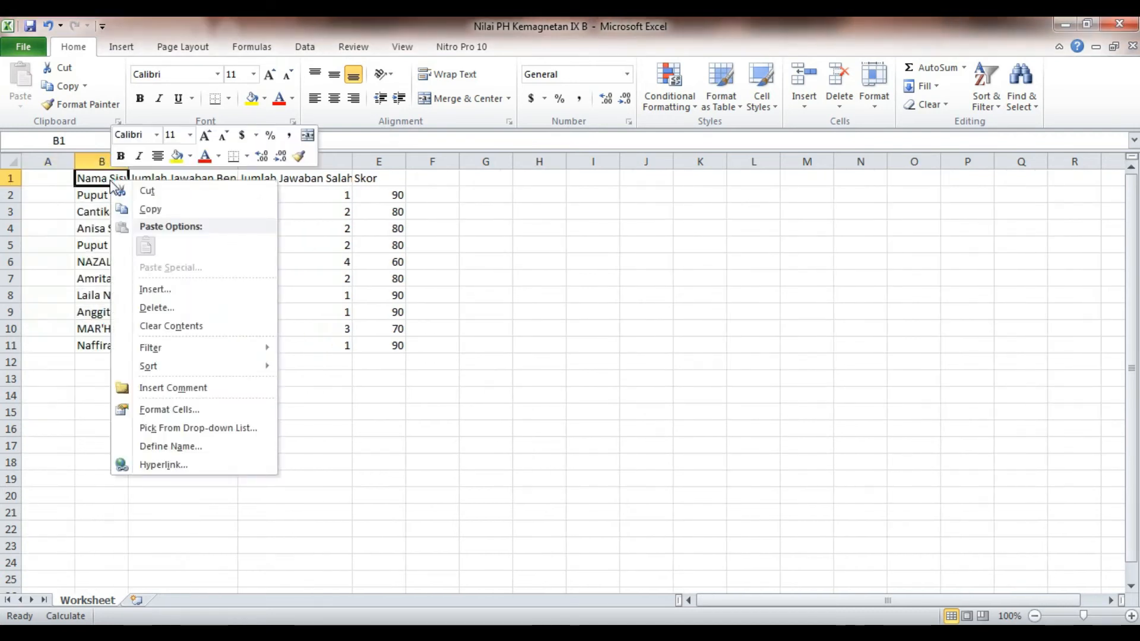
{"action": "left_click", "coordinate": [173, 293]}
{"action": "left_click", "coordinate": [161, 310]}
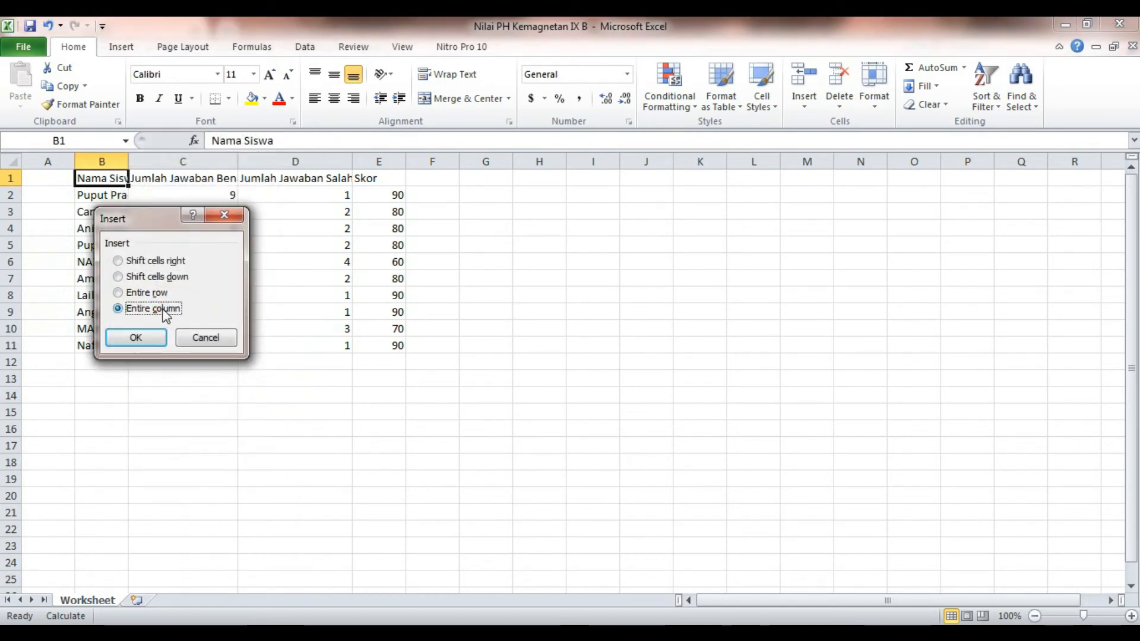
{"action": "left_click", "coordinate": [157, 338]}
Step: Enter the headings Nama in A1 and Nilai in B1
{"action": "left_click", "coordinate": [64, 182]}
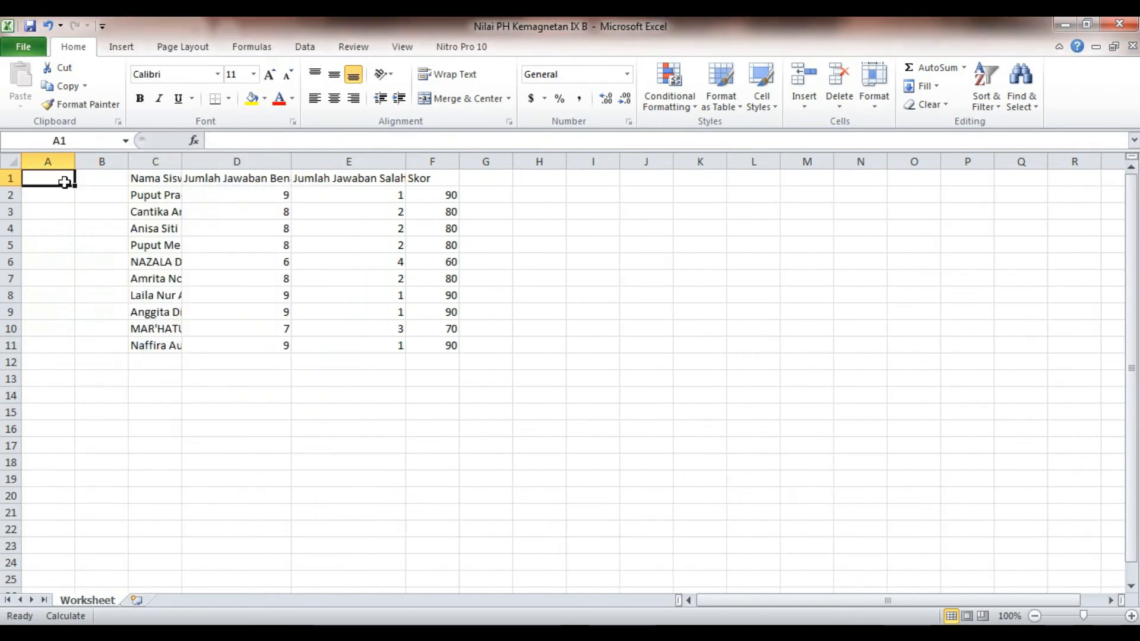
{"action": "type", "text": "Nama"}
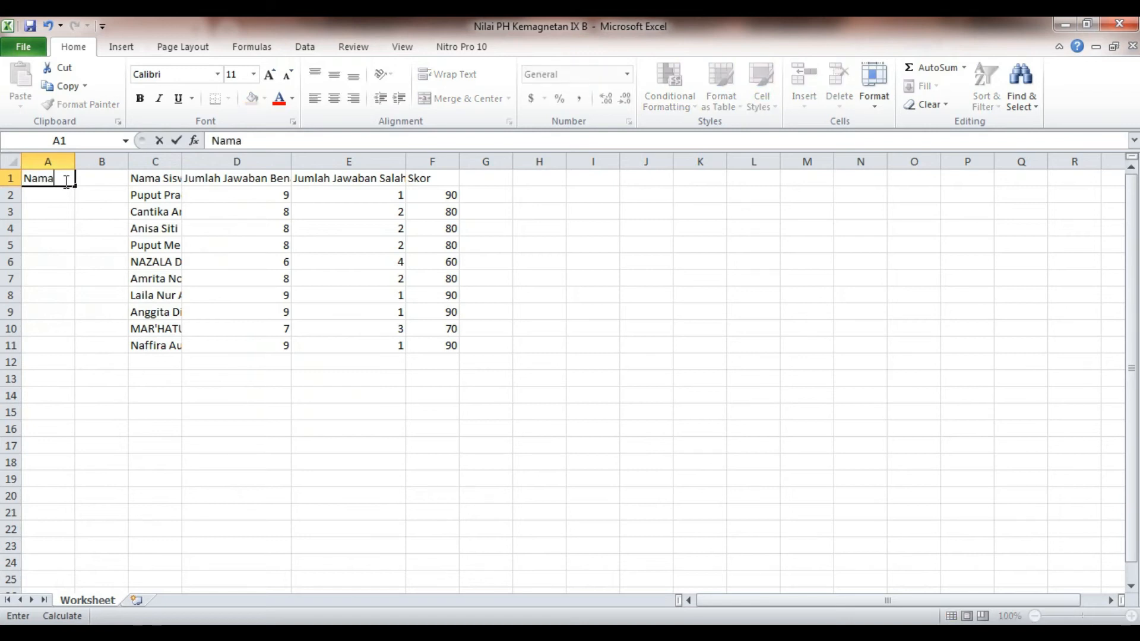
{"action": "key", "text": "Tab"}
{"action": "type", "text": "N"}
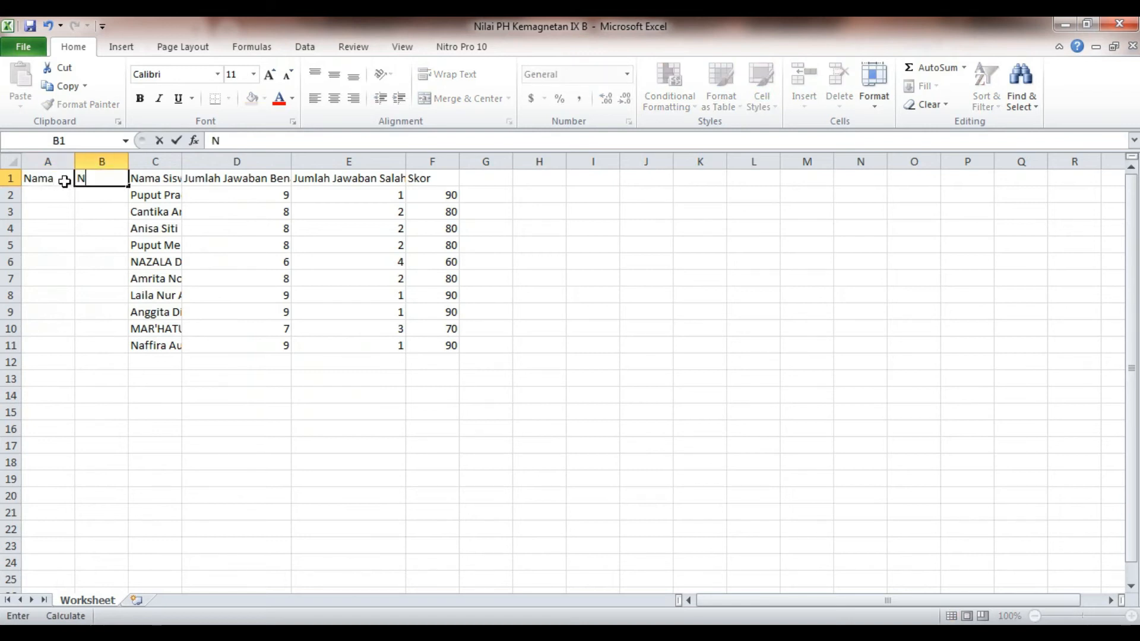
{"action": "type", "text": "ilai"}
{"action": "left_click", "coordinate": [37, 198]}
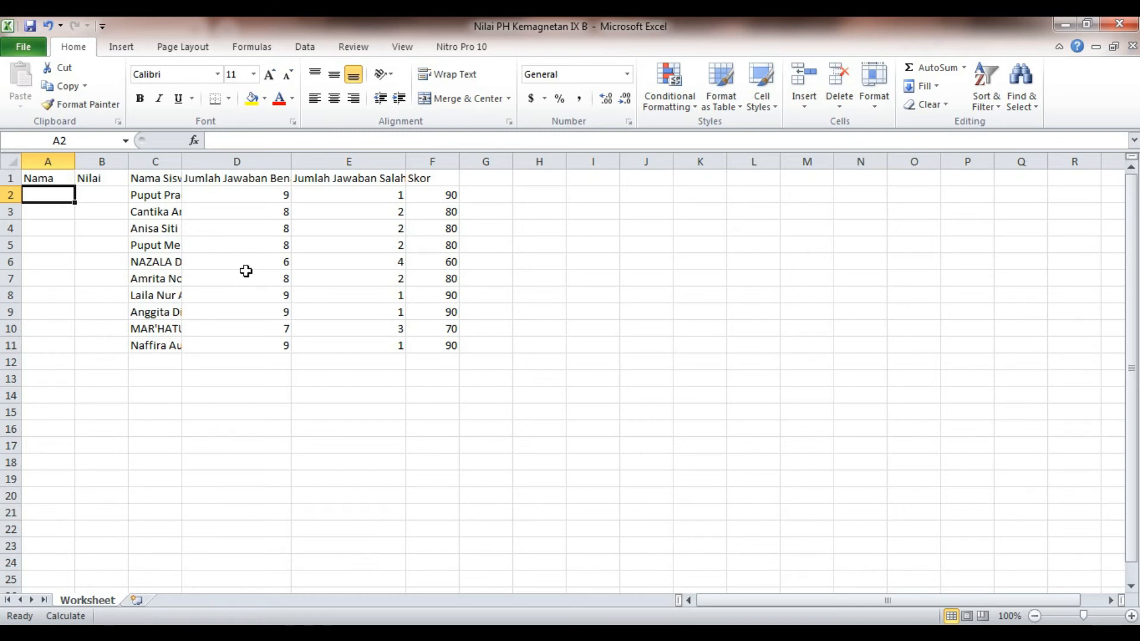
{"action": "left_click_drag", "start_coordinate": [161, 192], "coordinate": [144, 349]}
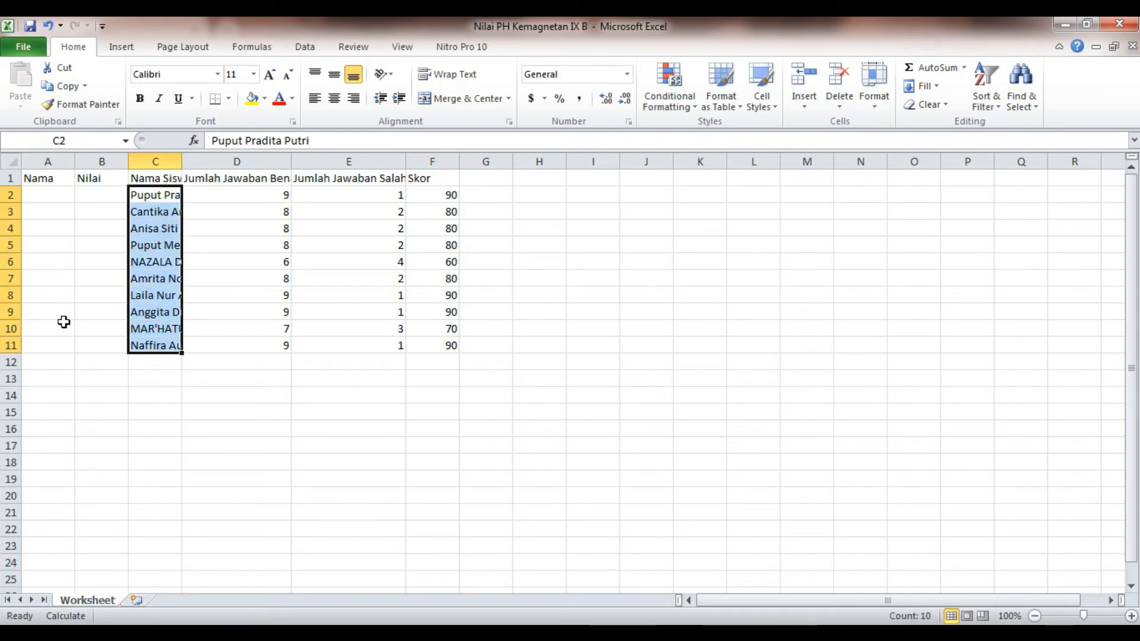
{"action": "left_click", "coordinate": [57, 343]}
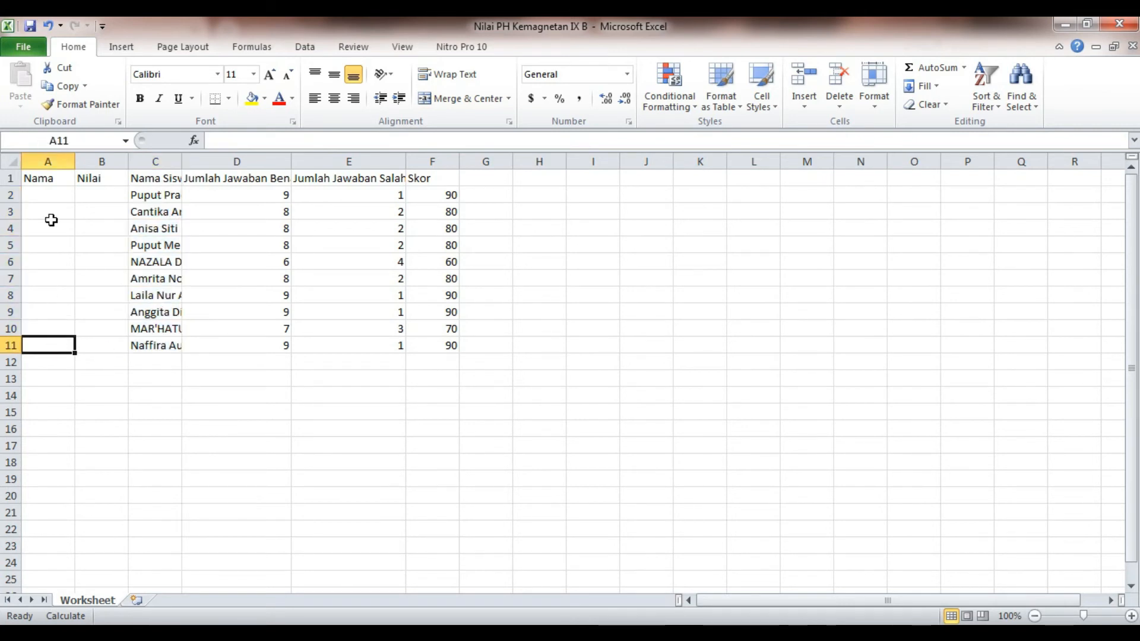
{"action": "left_click", "coordinate": [52, 189]}
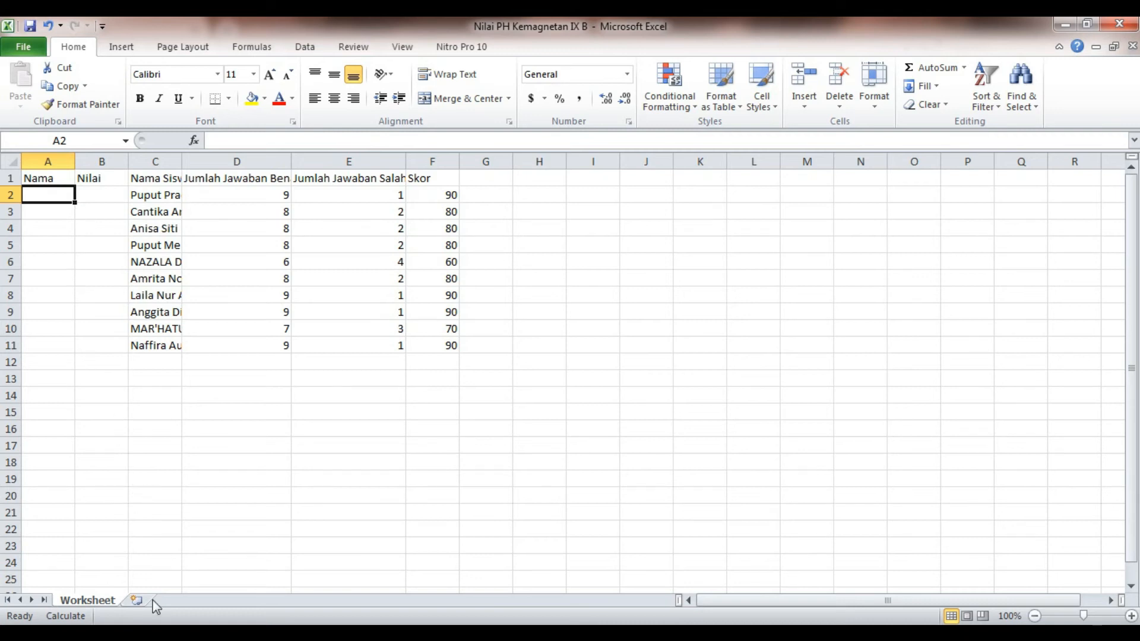
Step: Close the duplicate window of folder 9 and switch to the remaining Windows Explorer window showing that folder
{"action": "mouse_move", "coordinate": [291, 626]}
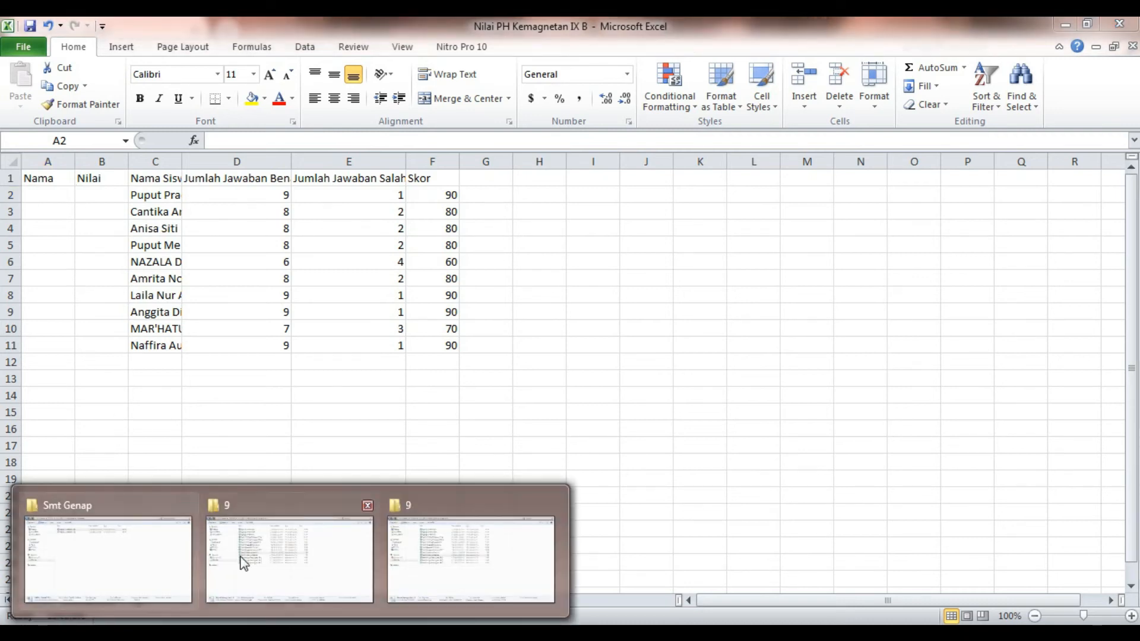
{"action": "left_click", "coordinate": [504, 551]}
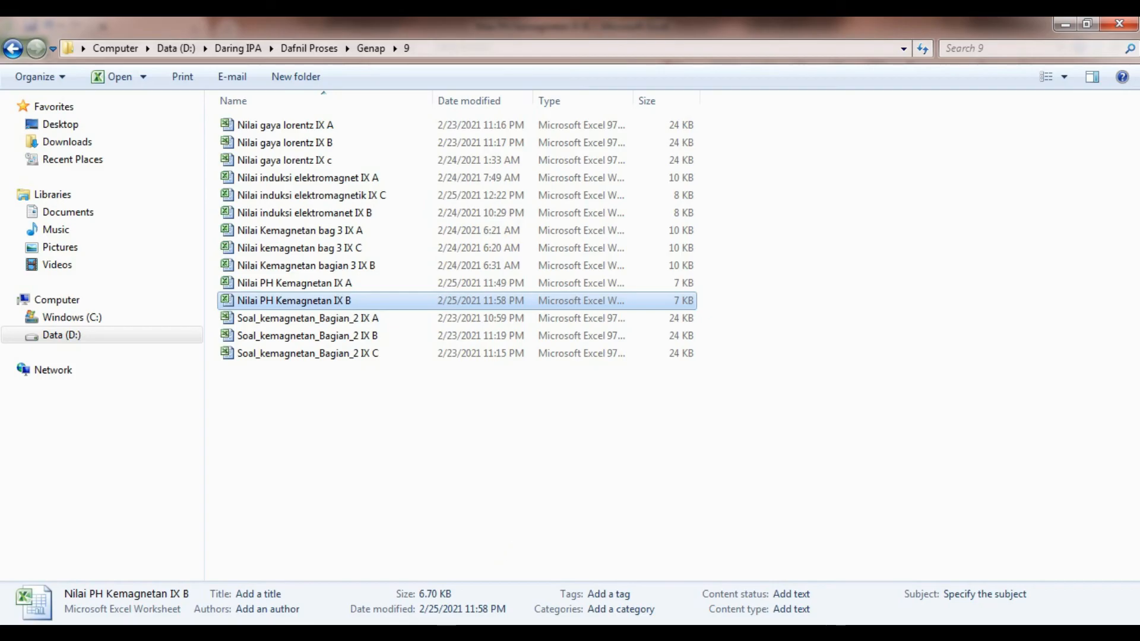
{"action": "mouse_move", "coordinate": [291, 626]}
{"action": "left_click", "coordinate": [549, 505]}
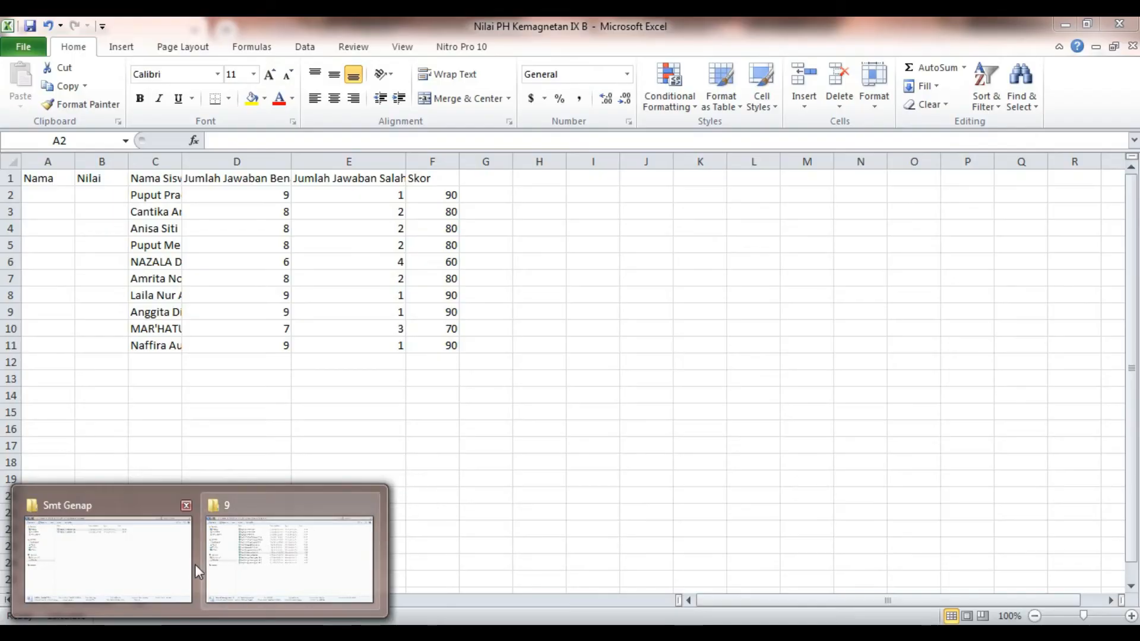
{"action": "left_click", "coordinate": [256, 561]}
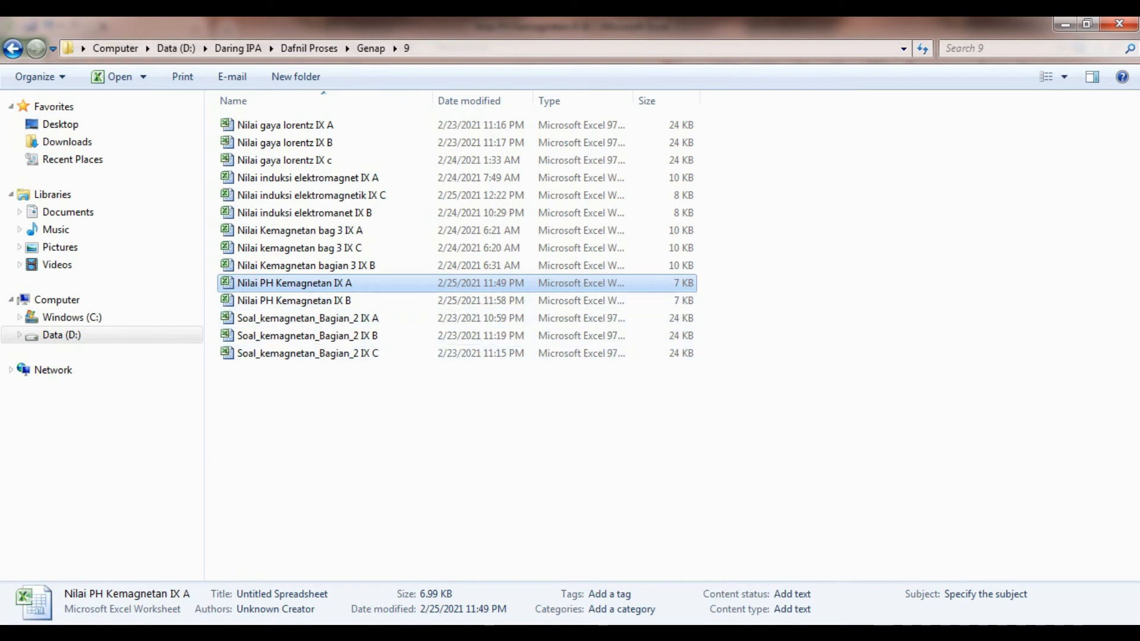
Step: Open the workbook DAFTAR NILAI KELAS IX Genap from the Genap folder in Daring IPA's Daftar Nilai Sementara (used) on drive D
{"action": "left_click", "coordinate": [104, 628]}
{"action": "left_click", "coordinate": [84, 335]}
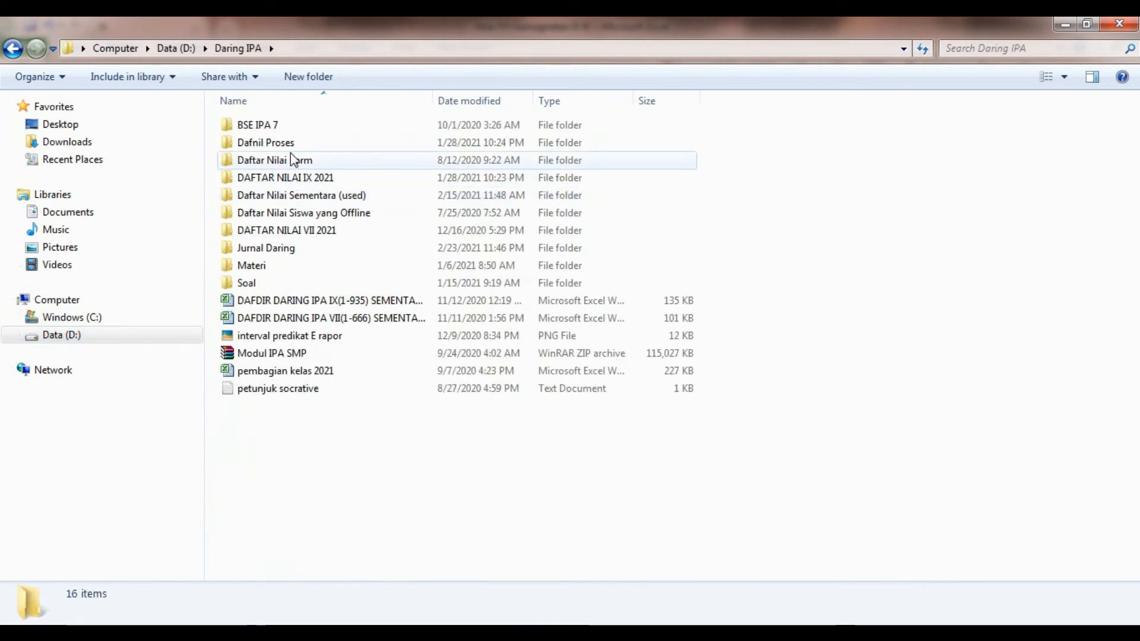
{"action": "left_click", "coordinate": [308, 200]}
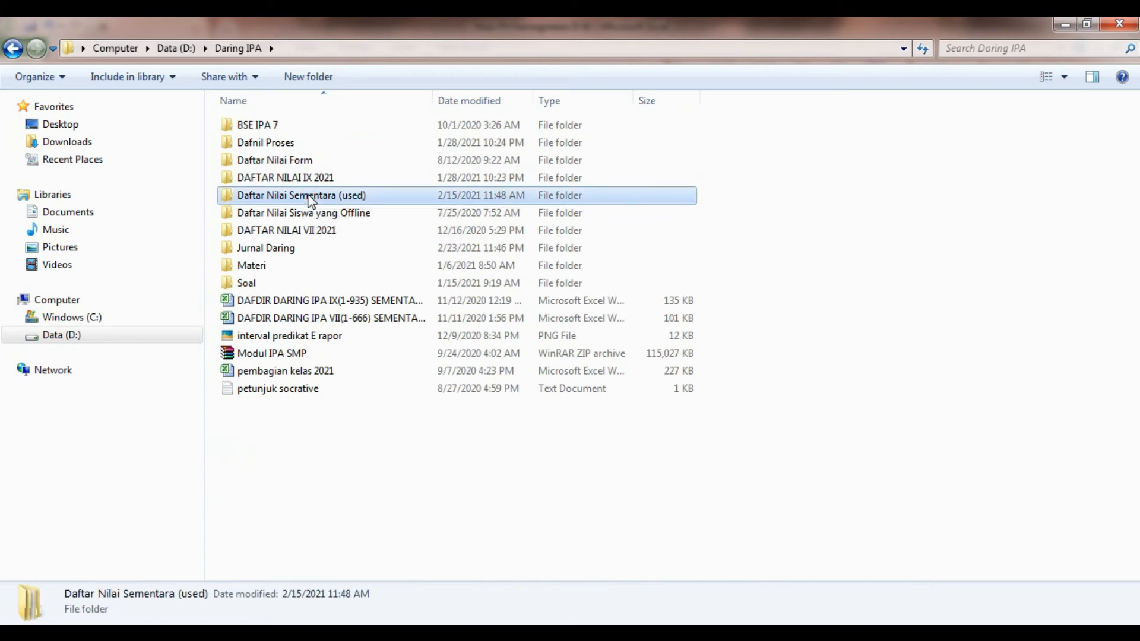
{"action": "double_click", "coordinate": [310, 200]}
{"action": "double_click", "coordinate": [269, 142]}
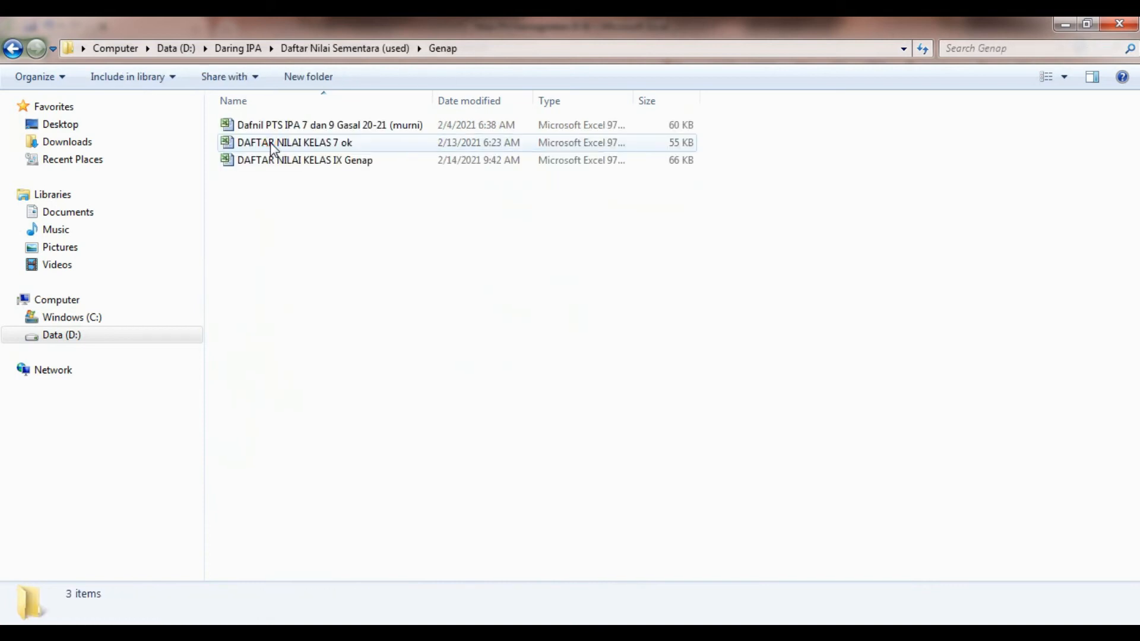
{"action": "left_click", "coordinate": [305, 162]}
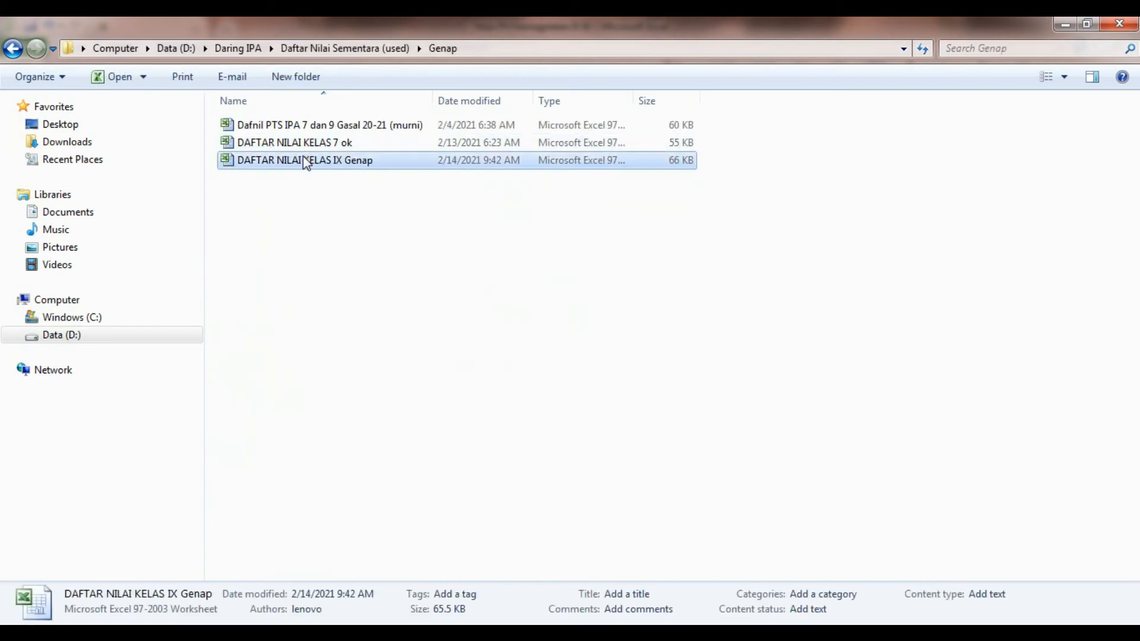
{"action": "double_click", "coordinate": [305, 161]}
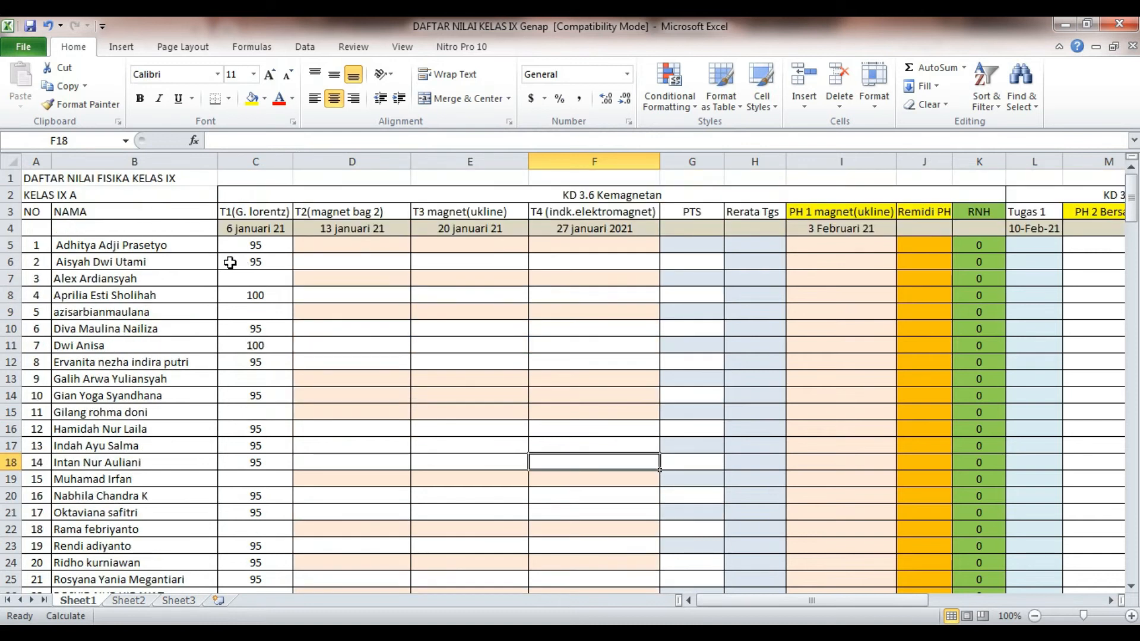
Step: Copy all the student names of class IX B, cells B40 to B70, from Sheet1 of the class IX grade list
{"action": "scroll", "coordinate": [131, 248], "scroll_direction": "down", "scroll_amount": 12}
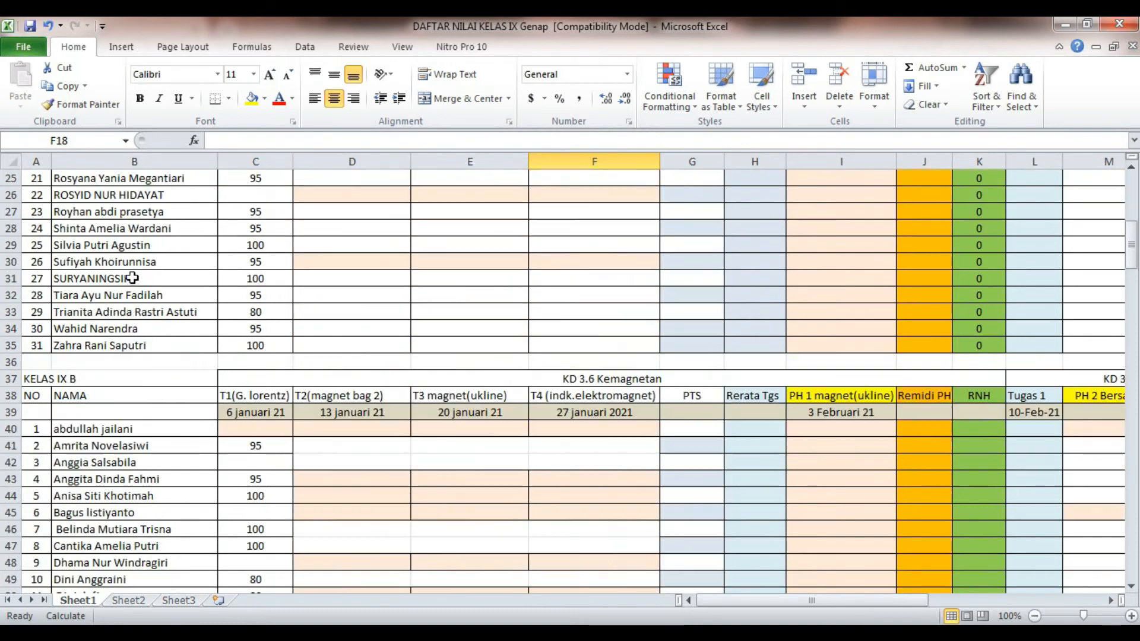
{"action": "left_click_drag", "start_coordinate": [101, 229], "coordinate": [119, 567]}
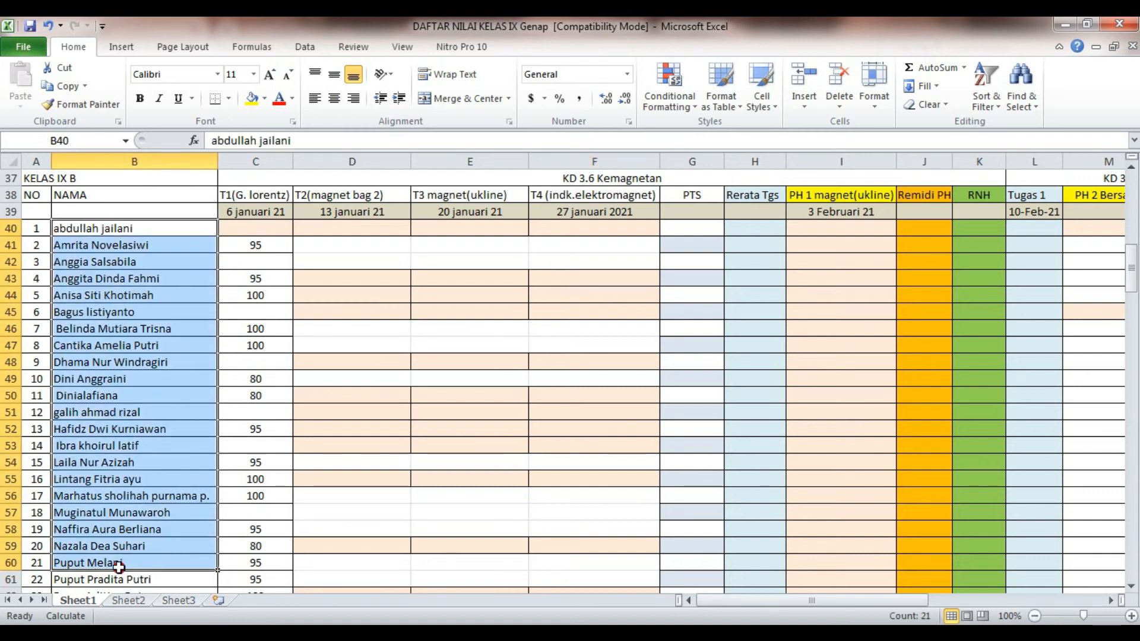
{"action": "left_click", "coordinate": [135, 429]}
{"action": "left_click", "coordinate": [119, 228]}
{"action": "left_click_drag", "start_coordinate": [119, 228], "coordinate": [124, 562]}
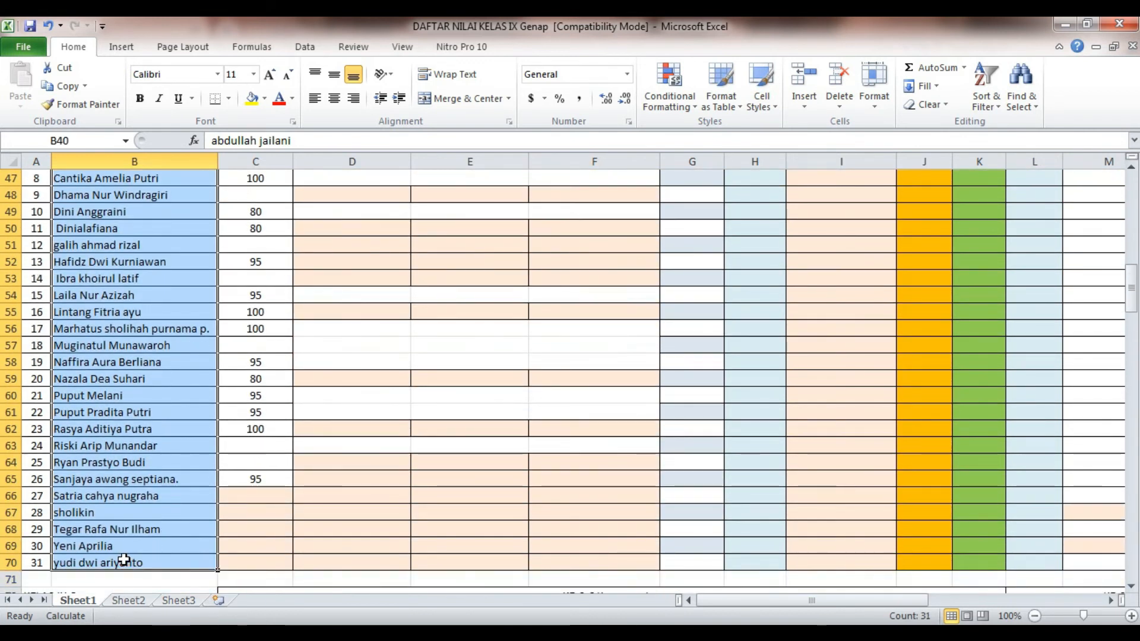
{"action": "key", "text": "ctrl+c"}
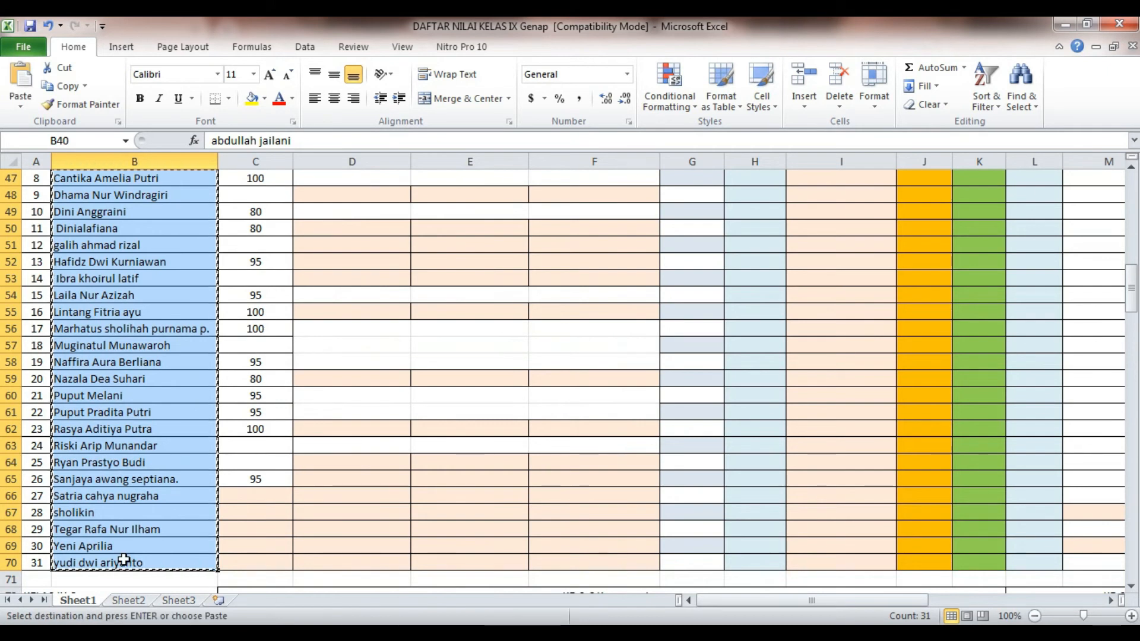
Step: Paste the copied class IX B names from A2 down in Nilai PH Kemagnetan IX B and widen column A to fit them
{"action": "left_click", "coordinate": [348, 611]}
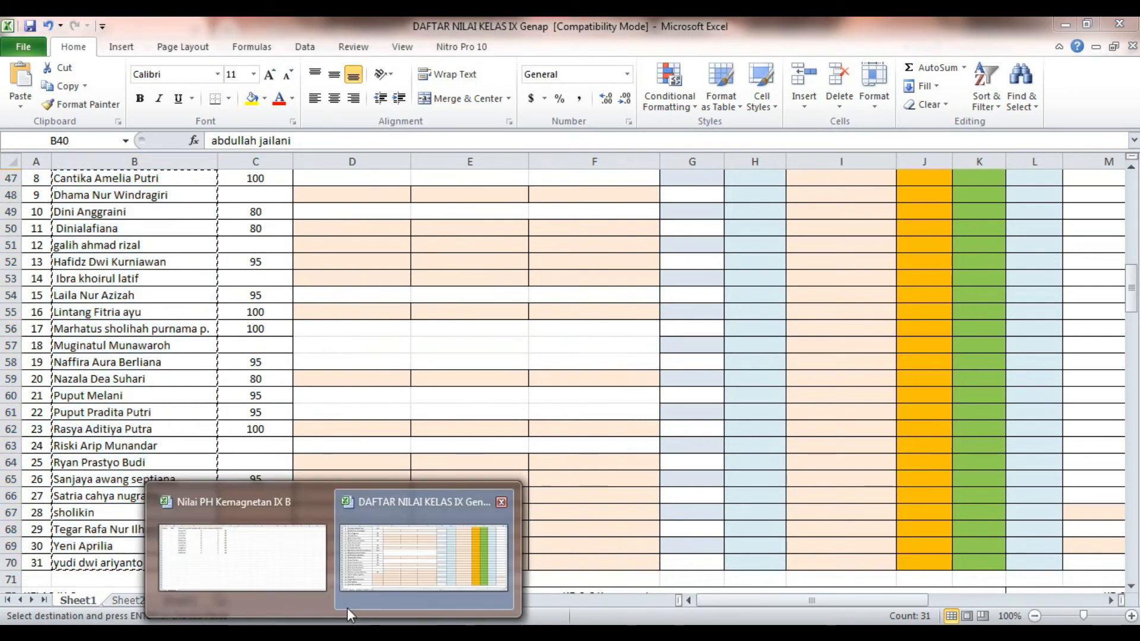
{"action": "left_click", "coordinate": [222, 555]}
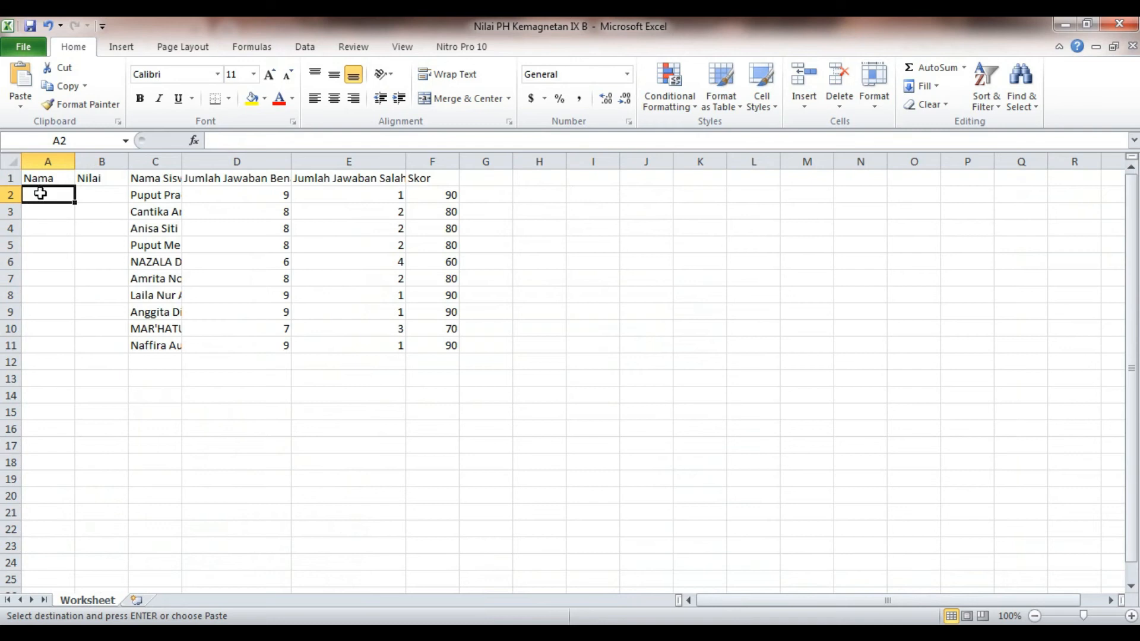
{"action": "key", "text": "ctrl+v"}
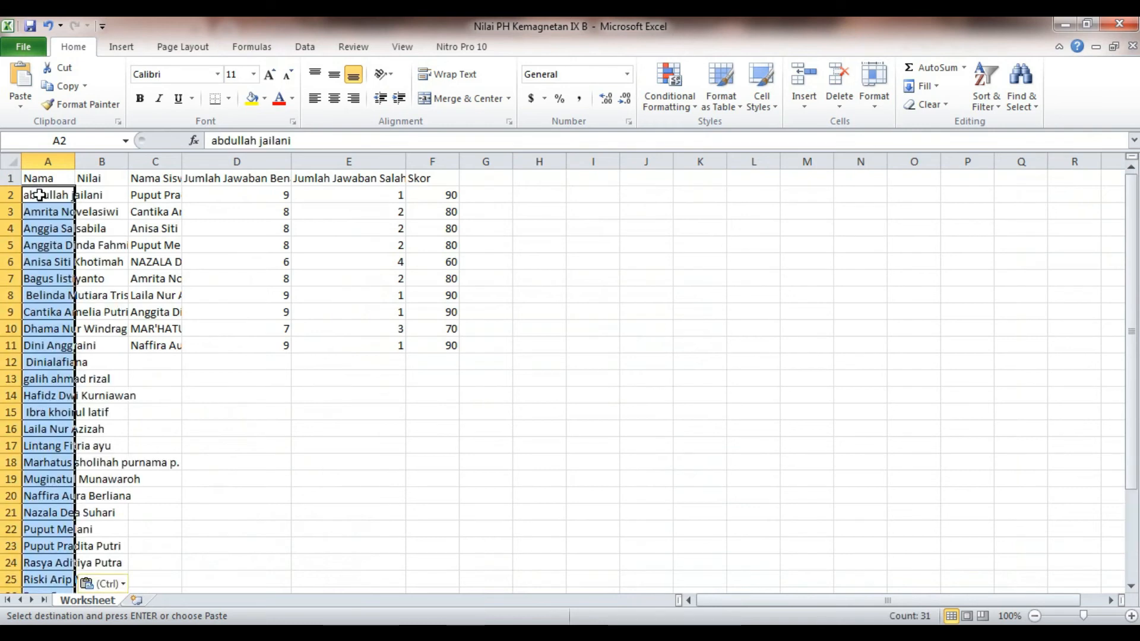
{"action": "left_click_drag", "start_coordinate": [74, 161], "coordinate": [199, 159]}
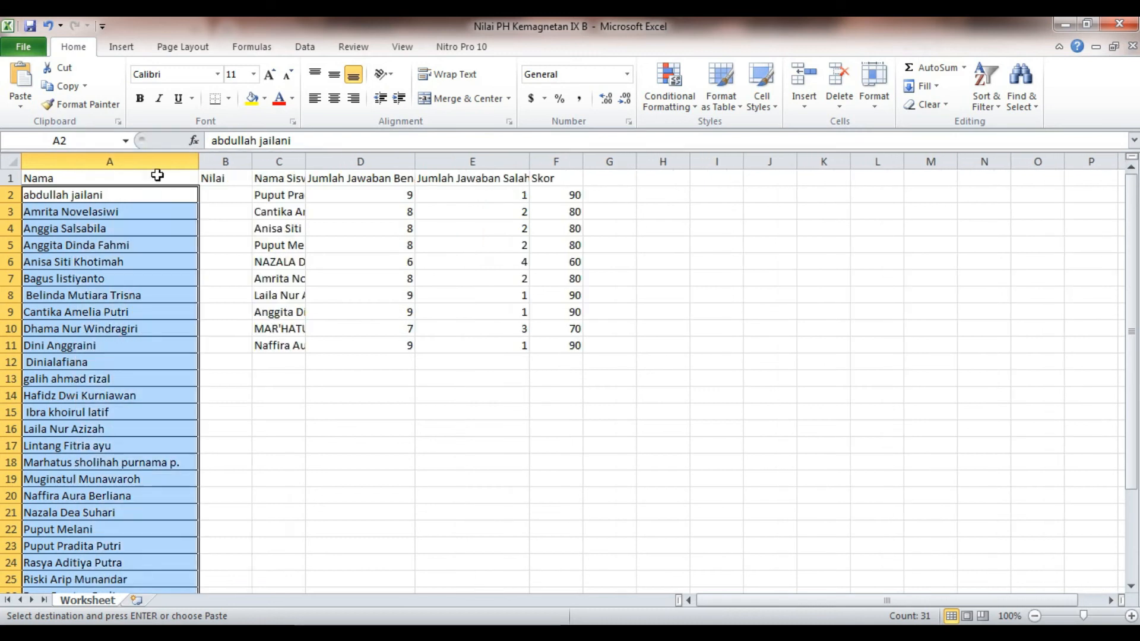
{"action": "left_click", "coordinate": [130, 195]}
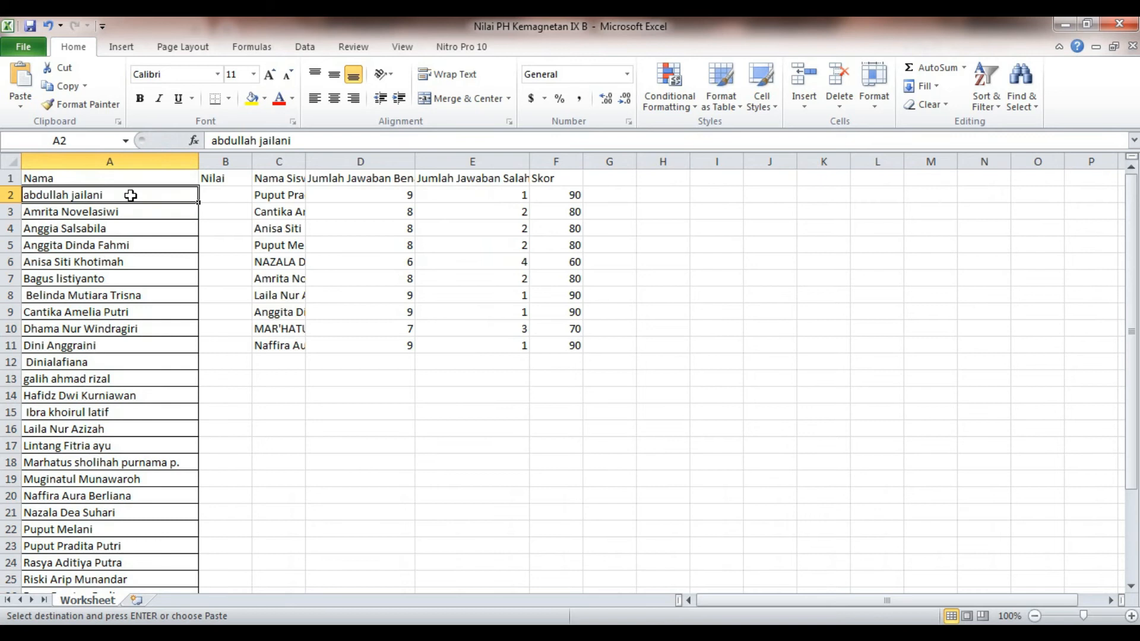
{"action": "left_click", "coordinate": [258, 428]}
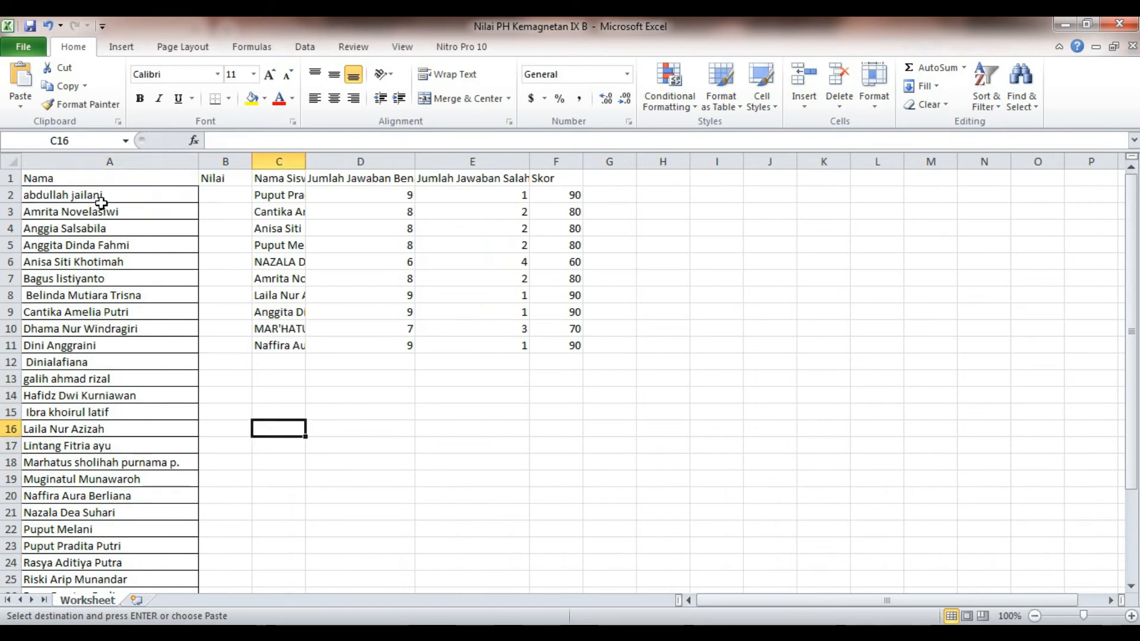
Step: Apply all borders to the Nama and Nilai columns over the range A1:B32
{"action": "left_click_drag", "start_coordinate": [97, 178], "coordinate": [211, 522]}
{"action": "left_click", "coordinate": [230, 99]}
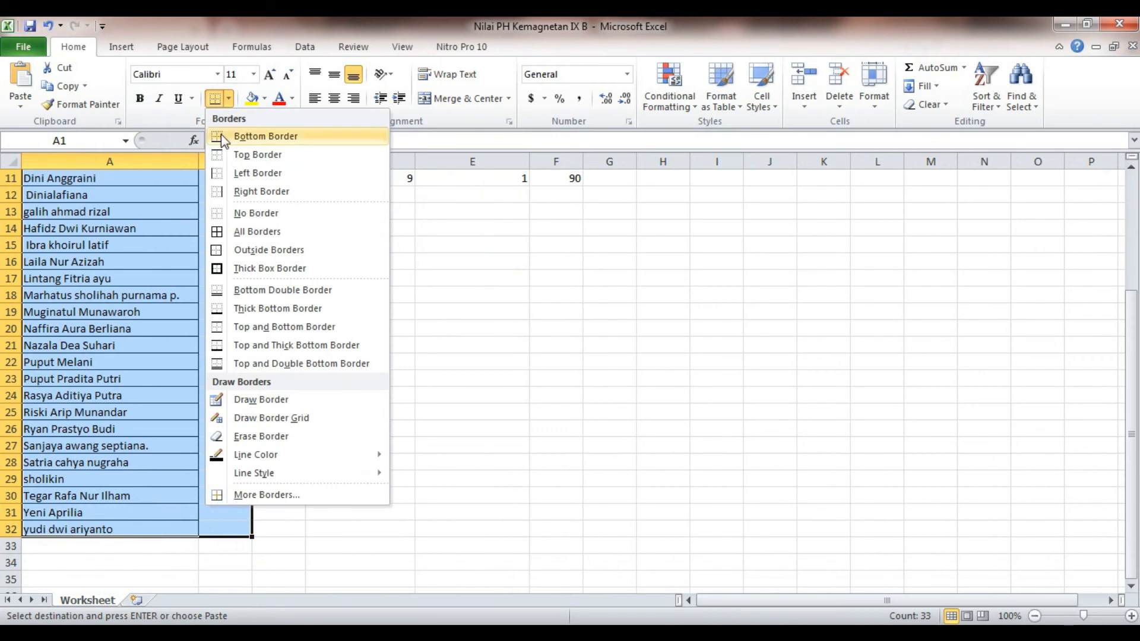
{"action": "left_click", "coordinate": [219, 233]}
{"action": "scroll", "coordinate": [326, 262], "scroll_direction": "up", "scroll_amount": 4}
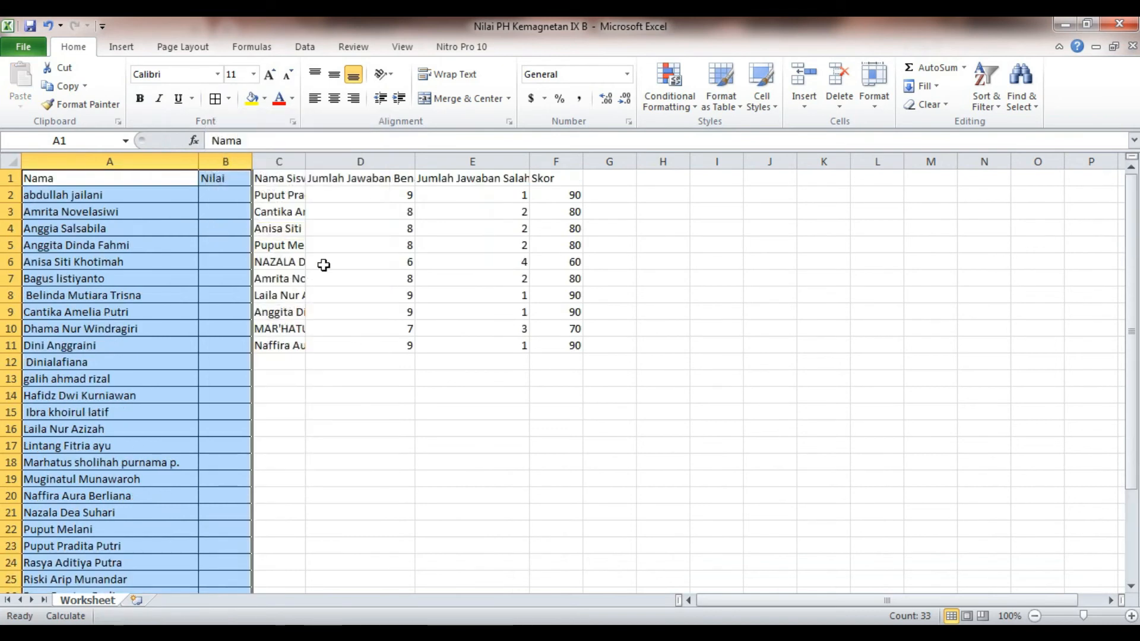
{"action": "left_click", "coordinate": [557, 428]}
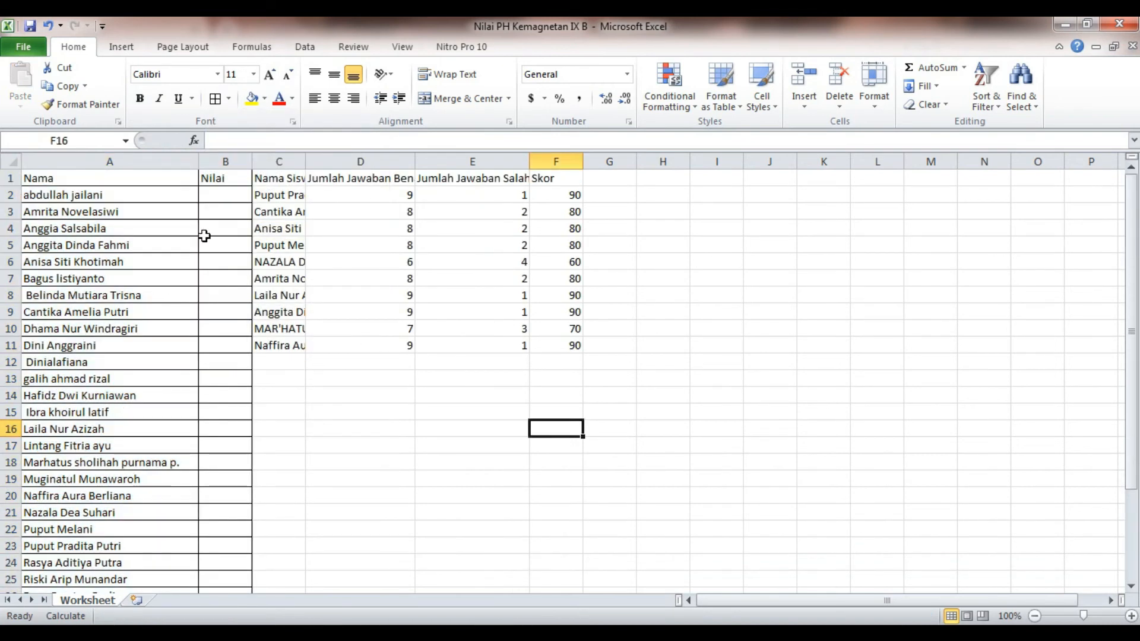
{"action": "left_click", "coordinate": [219, 198]}
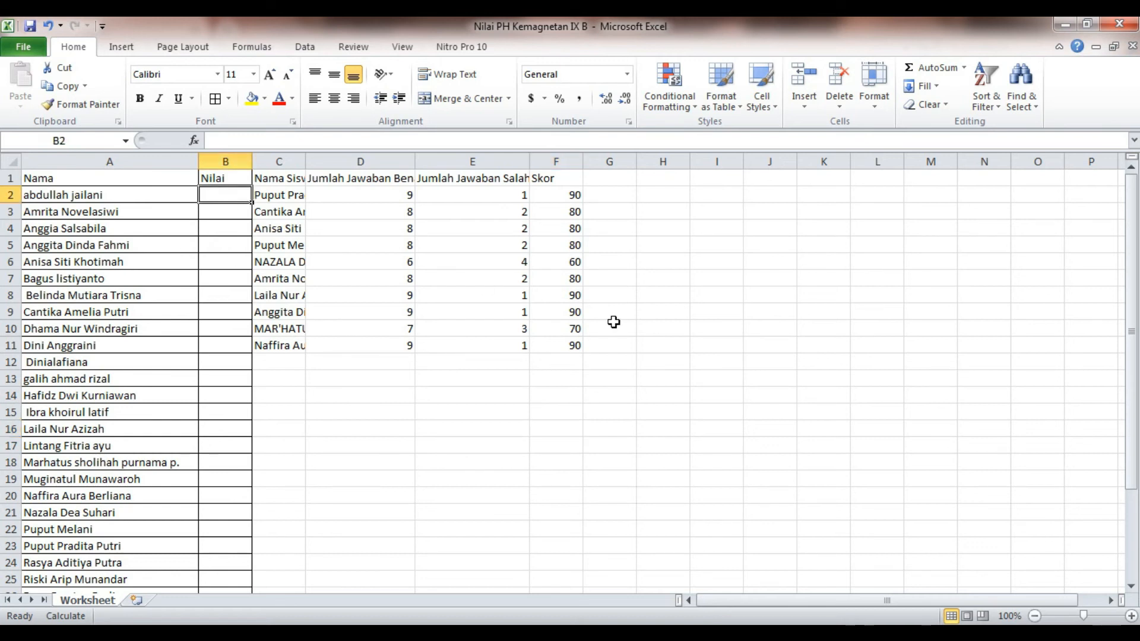
{"action": "left_click", "coordinate": [602, 361]}
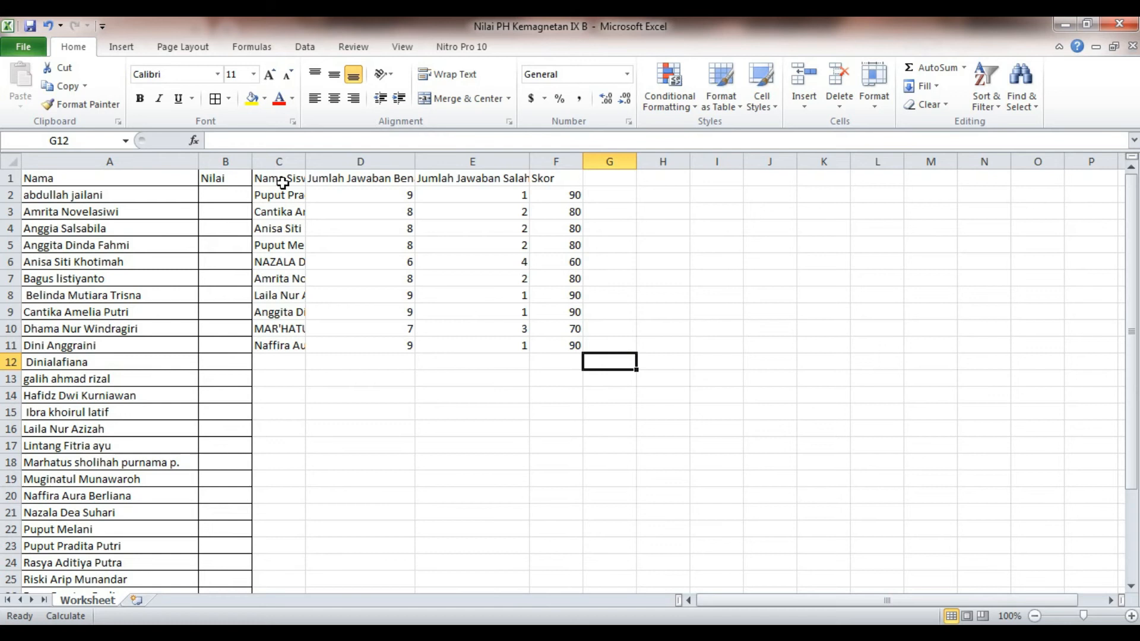
Step: Sort the exported score table C1:F11 by Nama Siswa on values from A to Z, keeping its header row
{"action": "left_click_drag", "start_coordinate": [281, 178], "coordinate": [555, 349]}
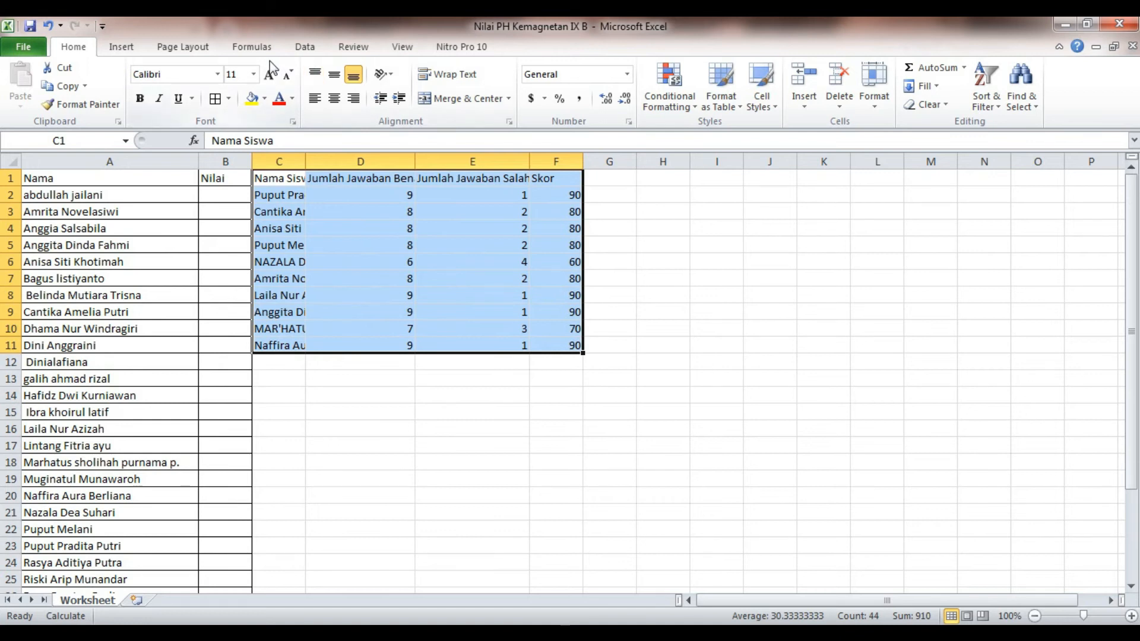
{"action": "left_click", "coordinate": [306, 48]}
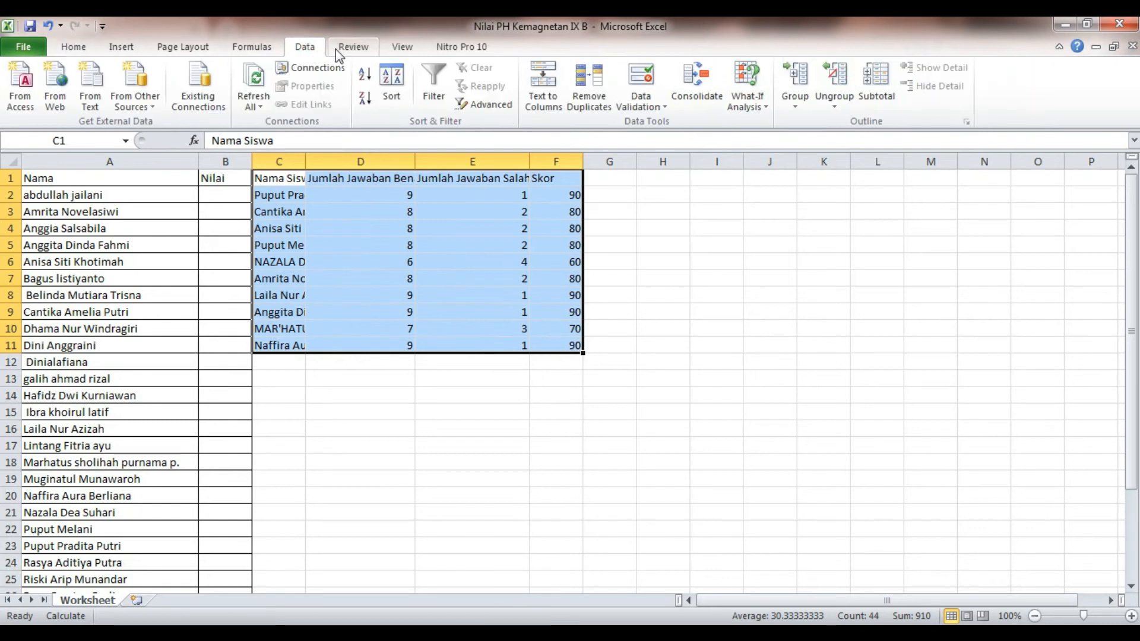
{"action": "left_click", "coordinate": [397, 89]}
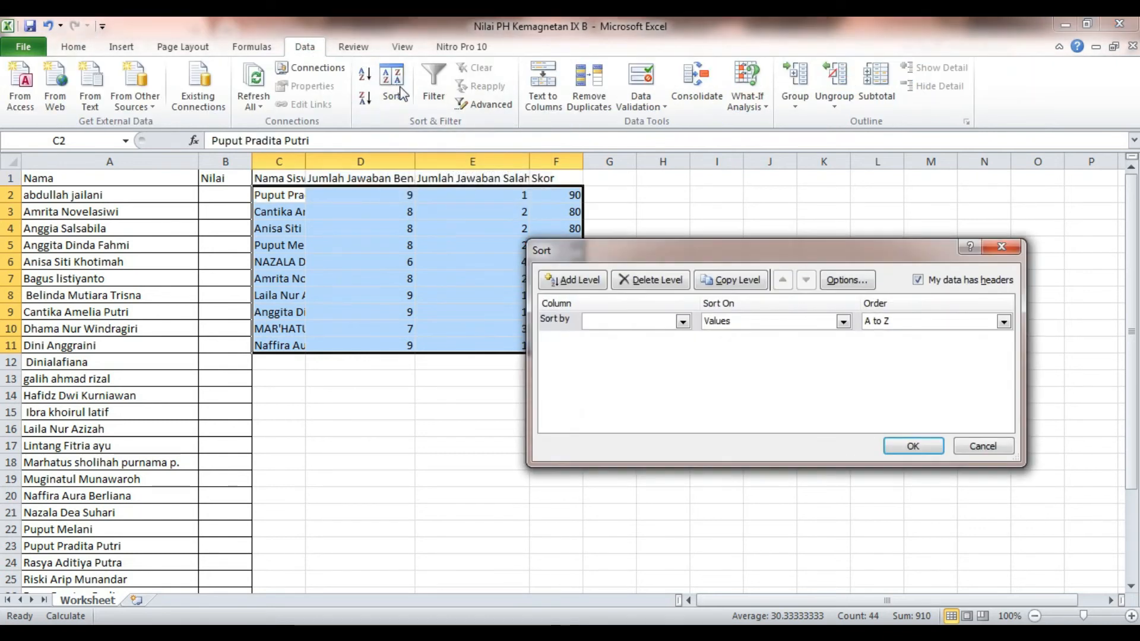
{"action": "left_click", "coordinate": [684, 322]}
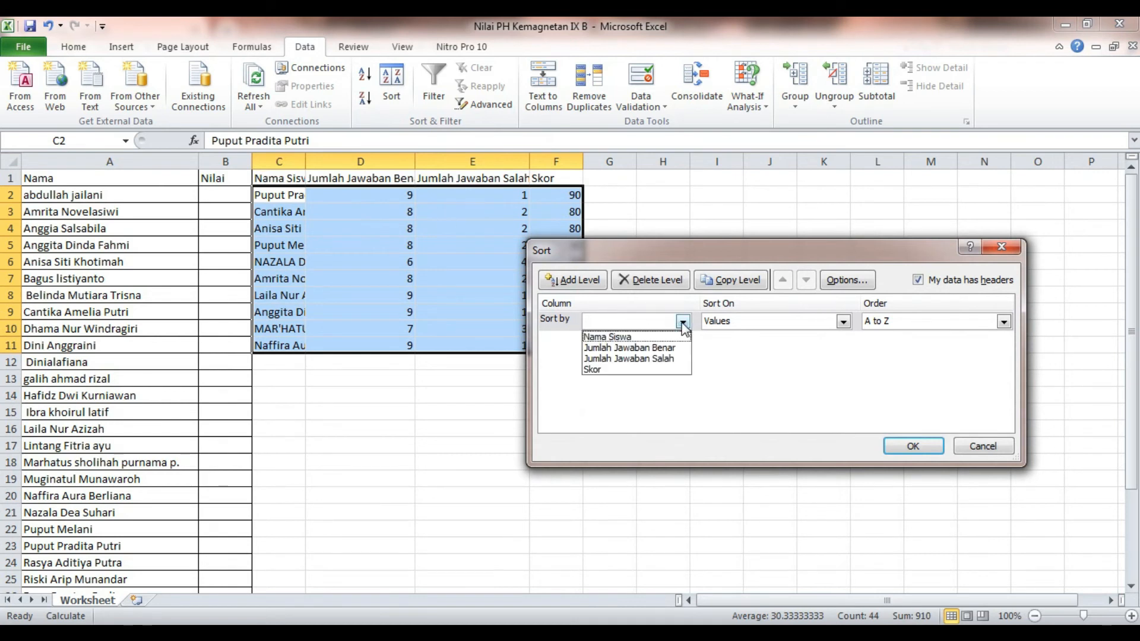
{"action": "left_click", "coordinate": [622, 337]}
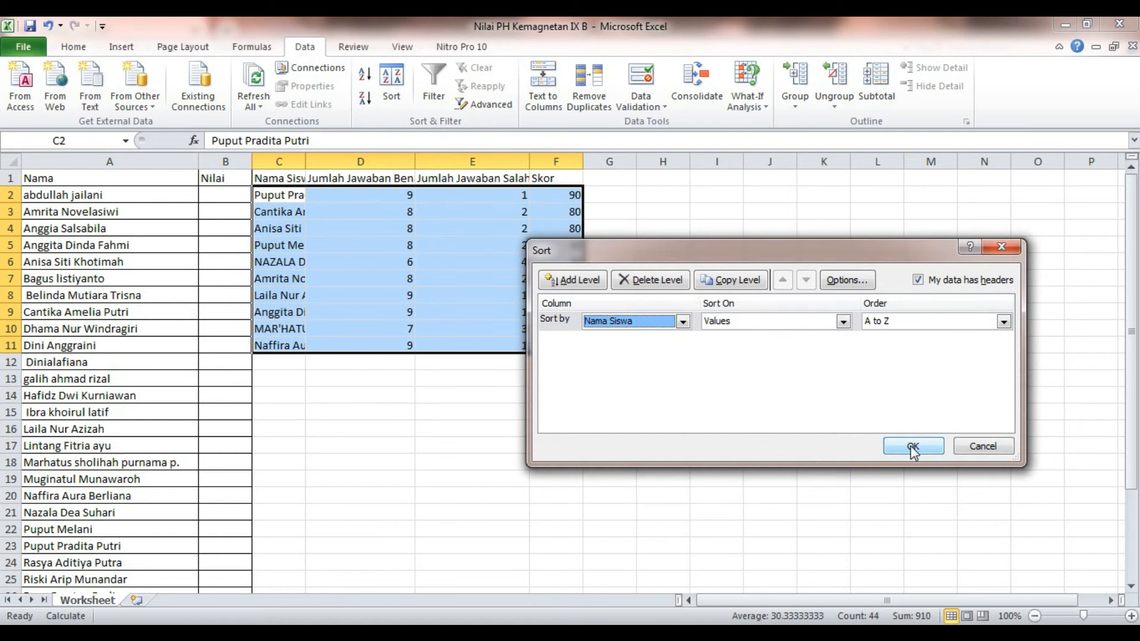
{"action": "left_click_drag", "start_coordinate": [762, 256], "coordinate": [879, 221]}
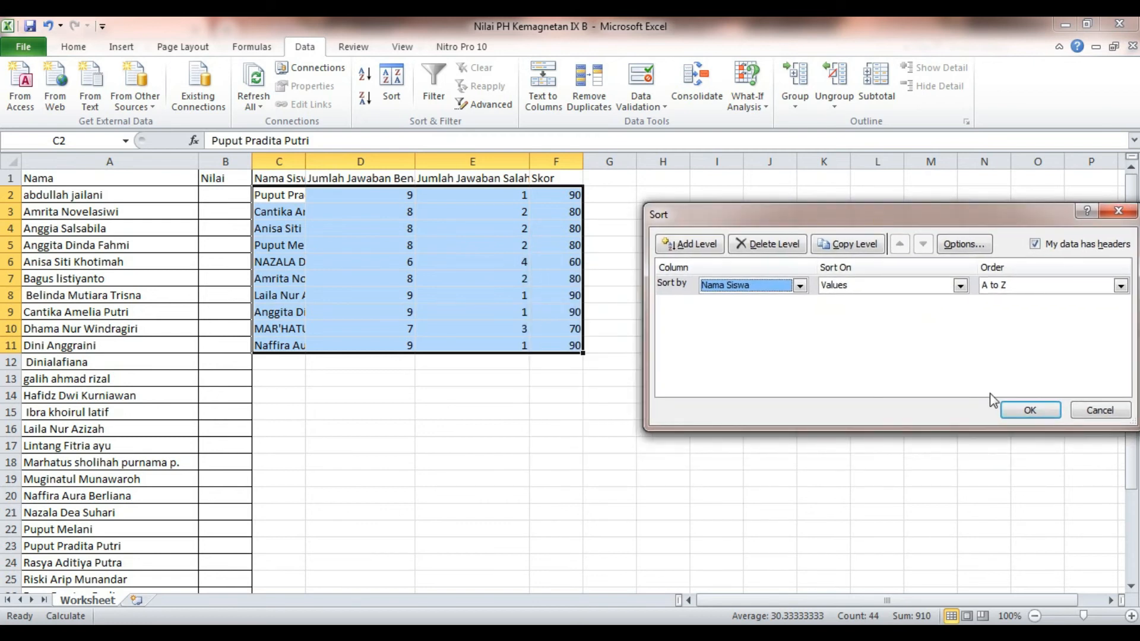
{"action": "left_click", "coordinate": [1029, 409]}
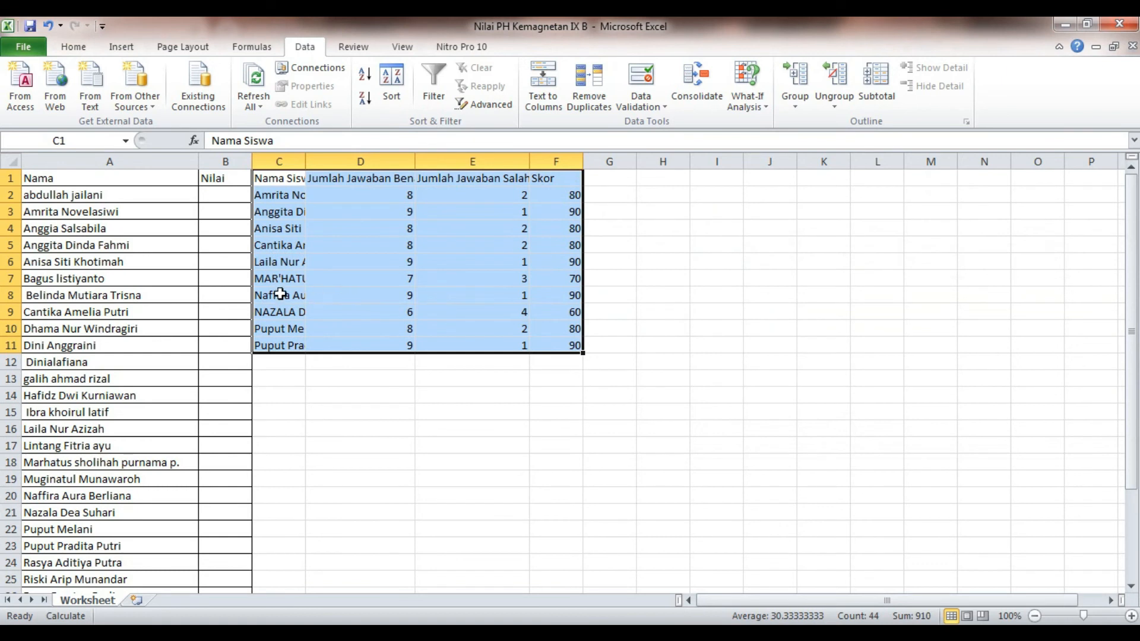
{"action": "left_click", "coordinate": [751, 359]}
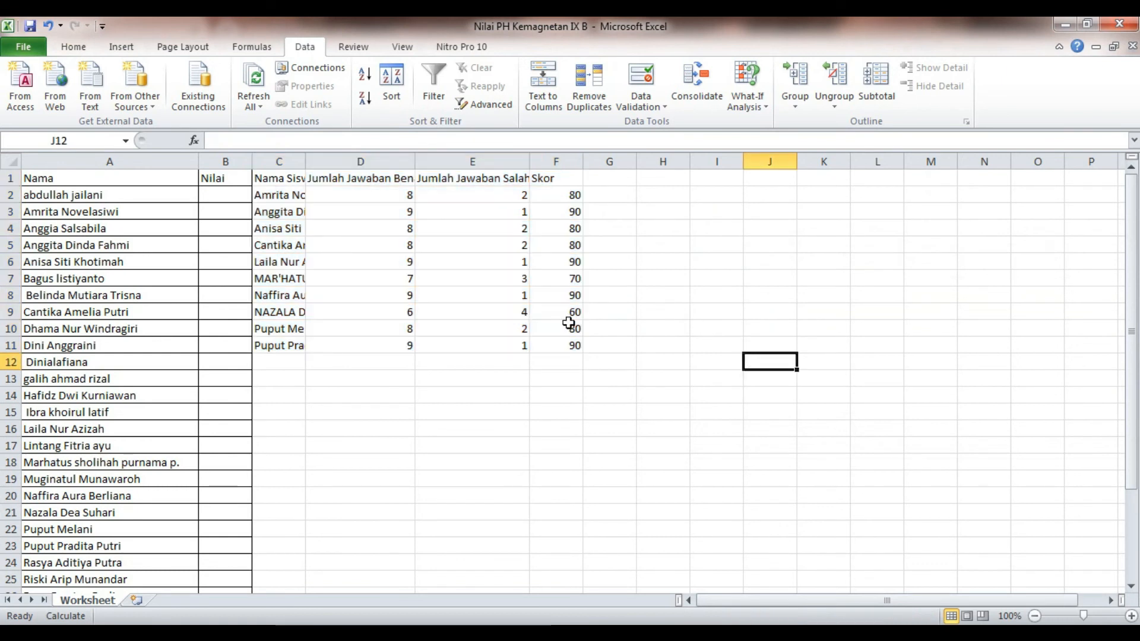
Step: Widen column C to fit the student names and move the score in F2 to the matching student's Nilai cell B3
{"action": "left_click_drag", "start_coordinate": [306, 161], "coordinate": [367, 162]}
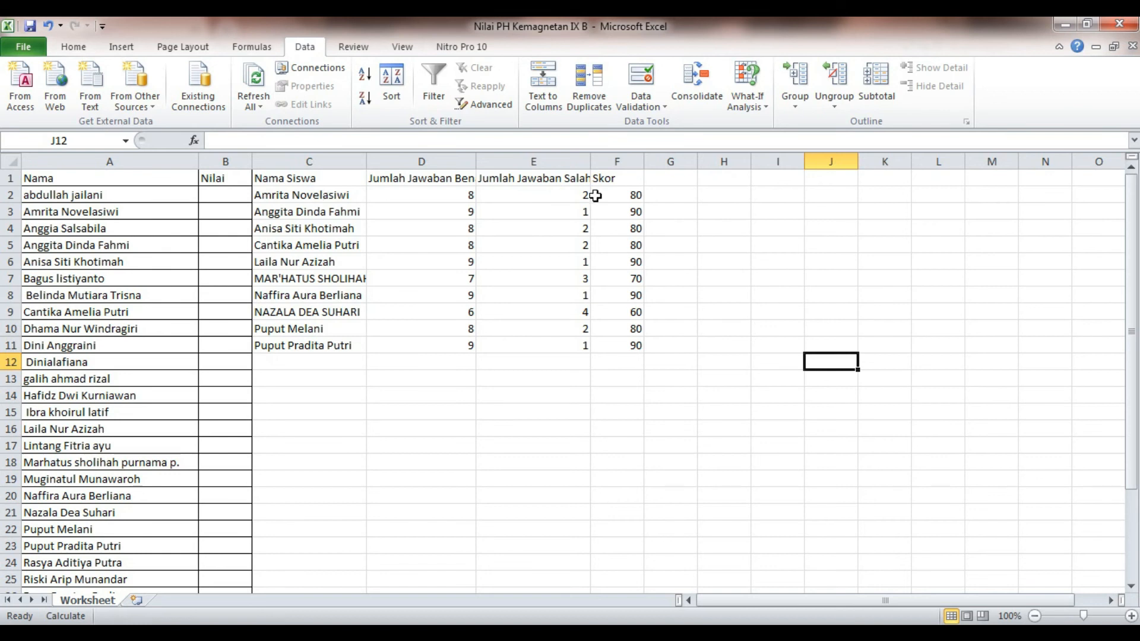
{"action": "left_click", "coordinate": [628, 198]}
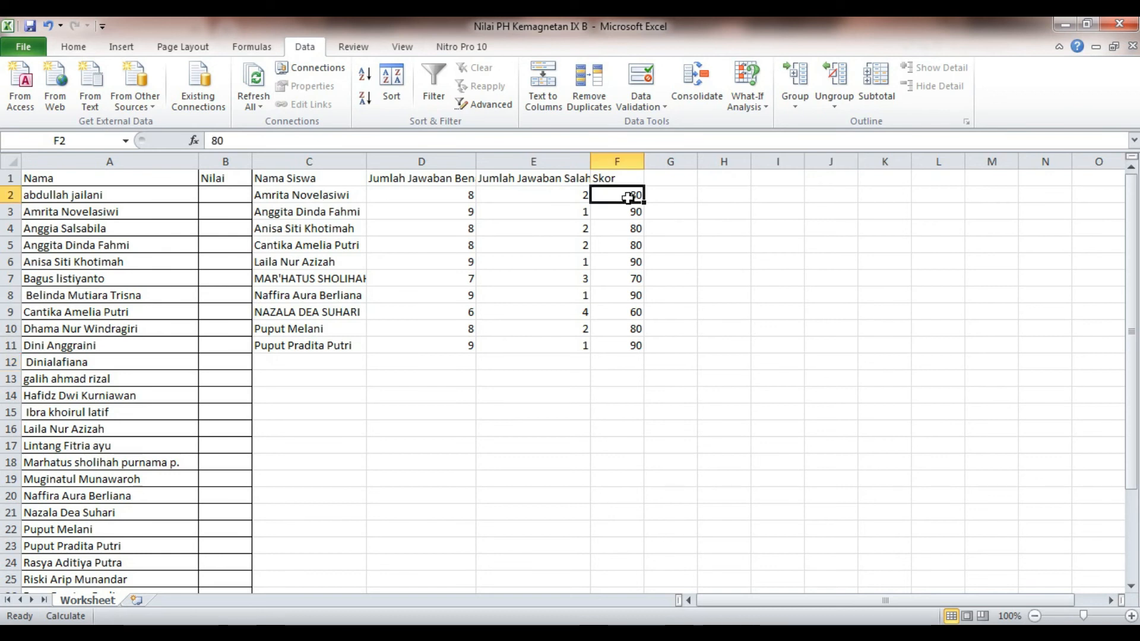
{"action": "key", "text": "ctrl+c"}
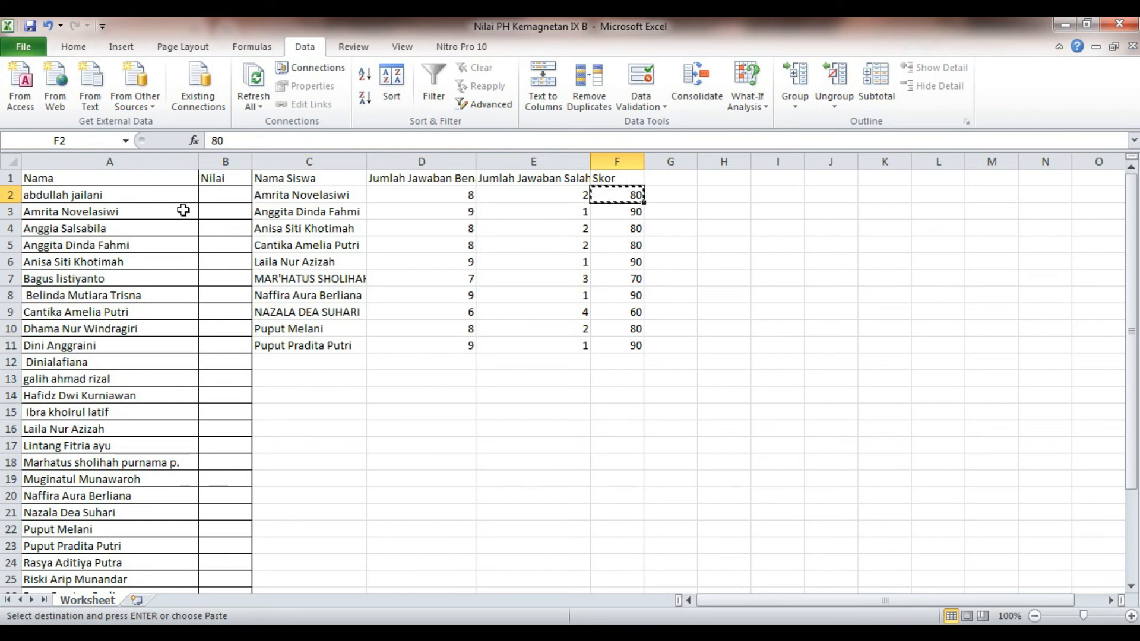
{"action": "left_click", "coordinate": [214, 212]}
{"action": "key", "text": "Return"}
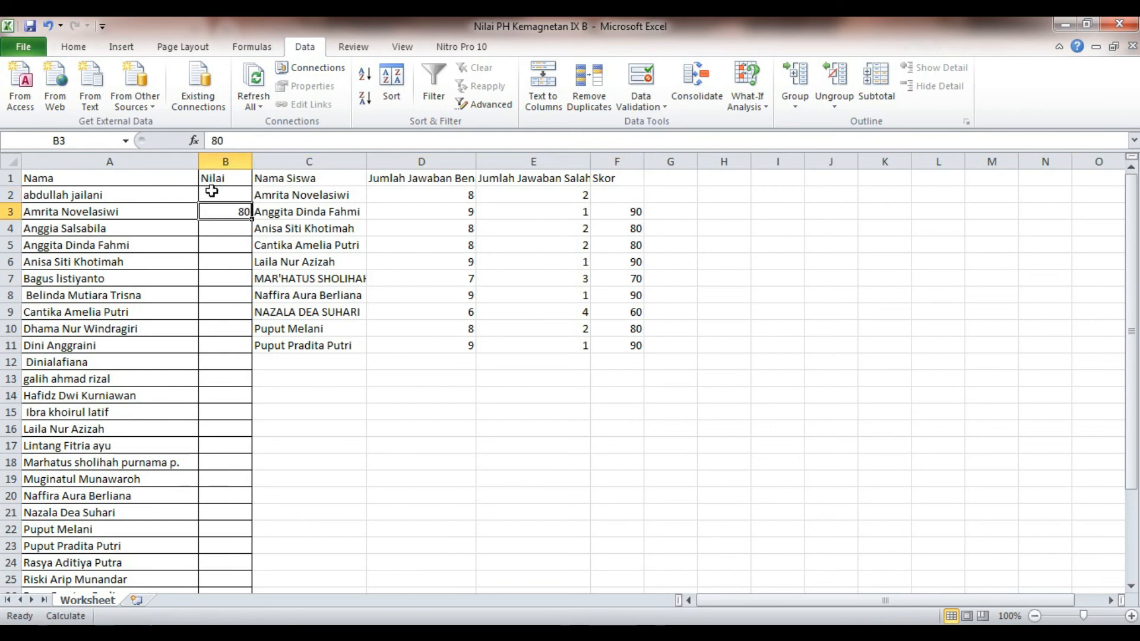
Step: Move the Skor values in F3 and F4 to the matching students' Nilai cells B5 and B6
{"action": "left_click", "coordinate": [637, 210]}
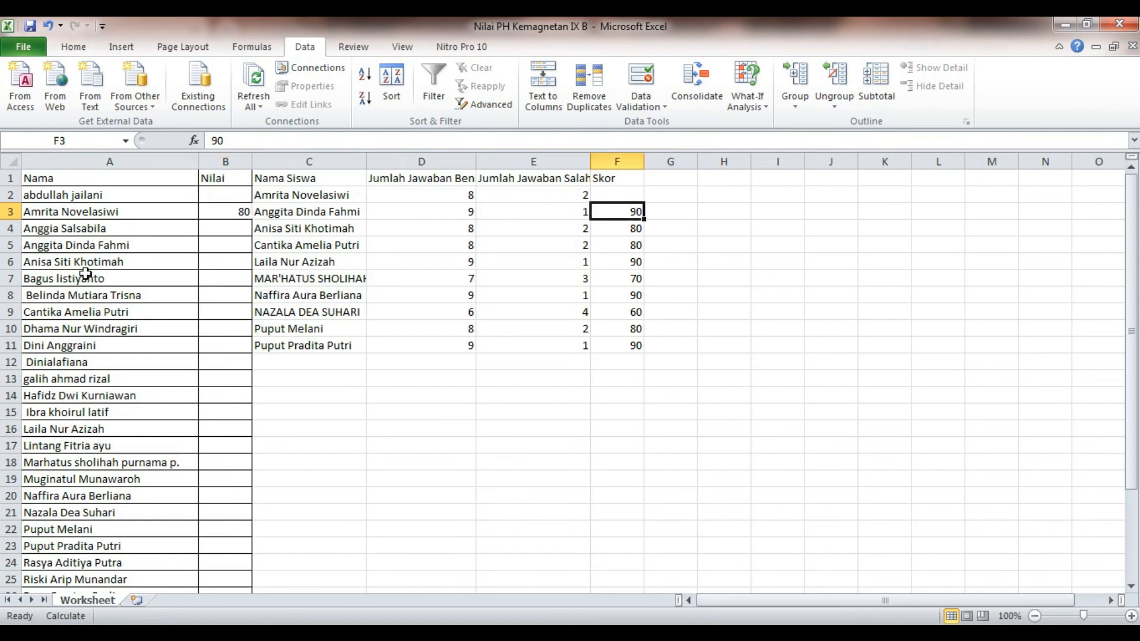
{"action": "key", "text": "ctrl+c"}
{"action": "left_click", "coordinate": [226, 245]}
{"action": "key", "text": "ctrl+v"}
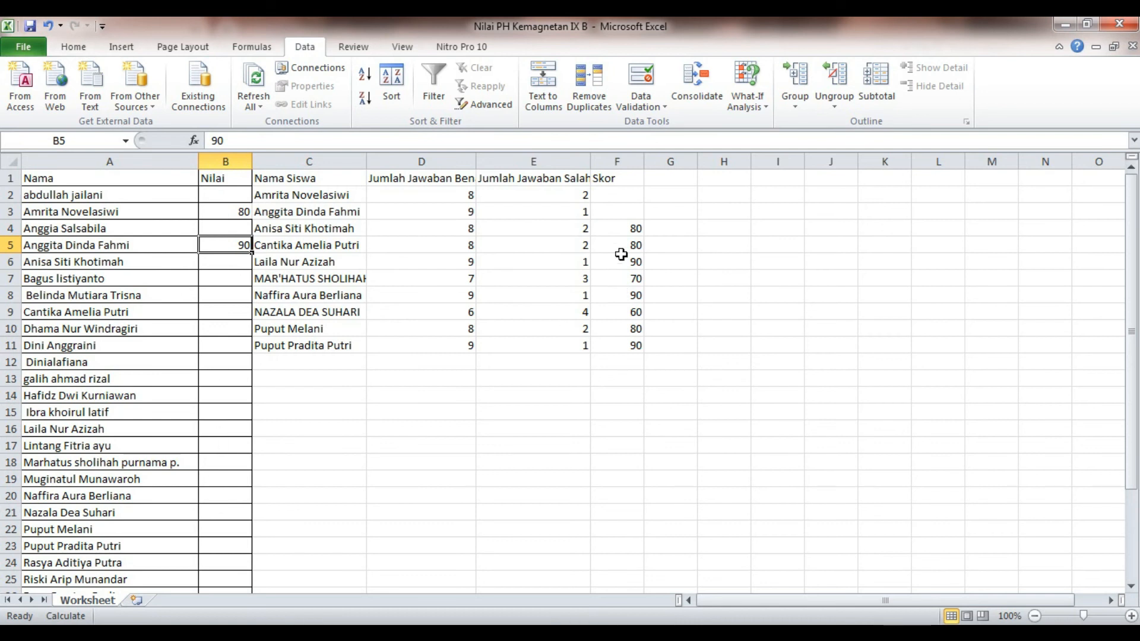
{"action": "left_click", "coordinate": [636, 228]}
{"action": "key", "text": "ctrl+c"}
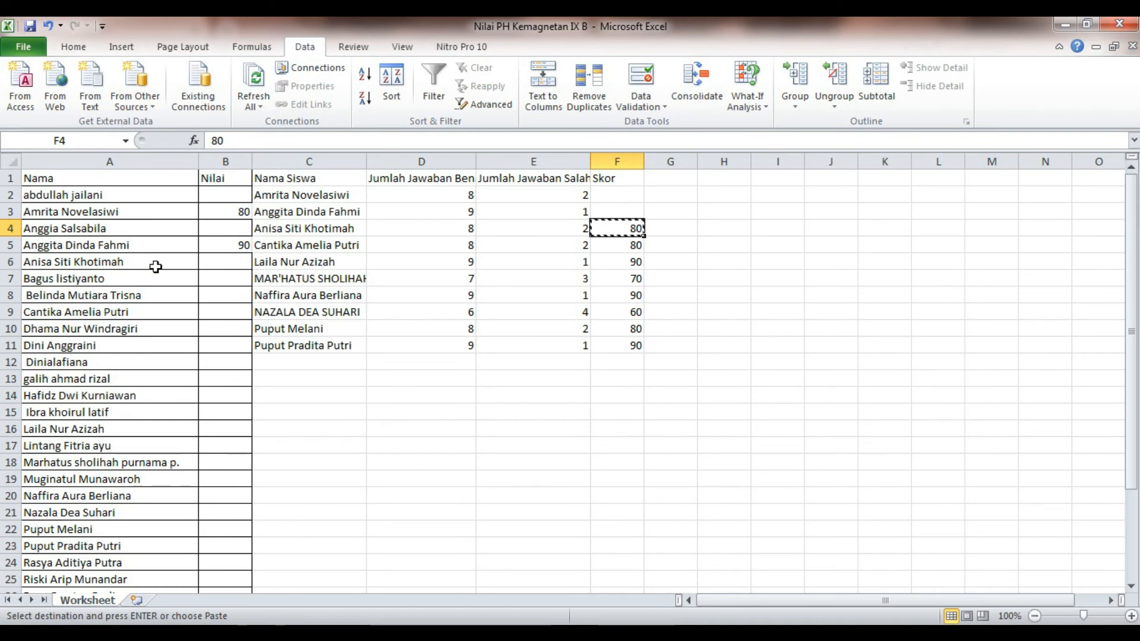
{"action": "left_click", "coordinate": [226, 262]}
{"action": "key", "text": "ctrl+v"}
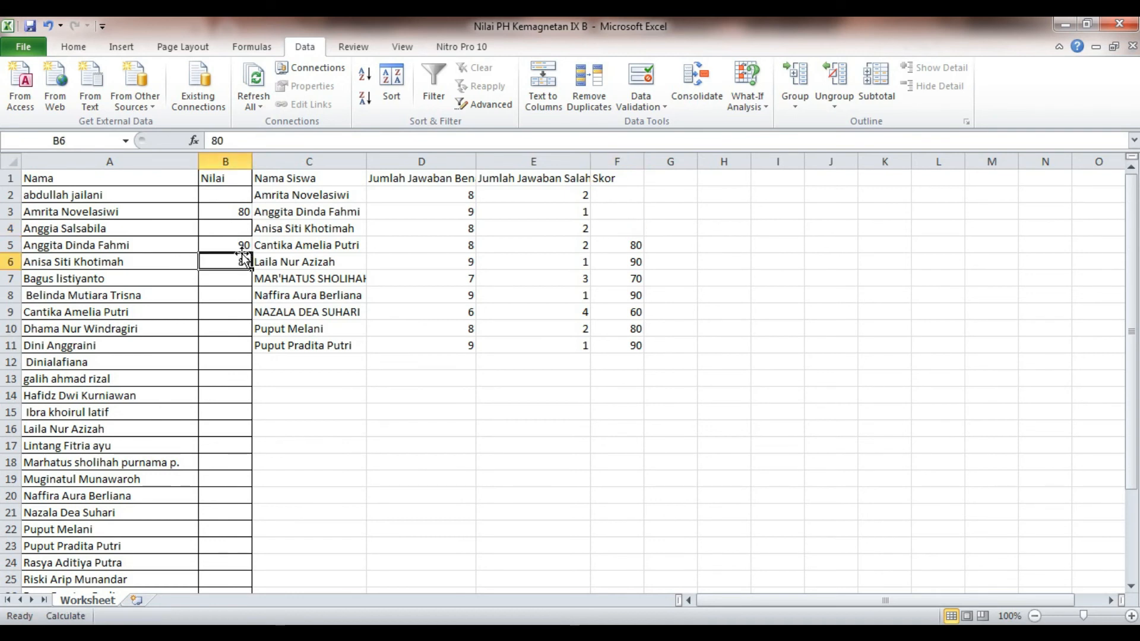
Step: Move the Skor values in F5 and F6 to the matching students' Nilai cells B9 and B16
{"action": "left_click", "coordinate": [632, 247]}
{"action": "key", "text": "ctrl+x"}
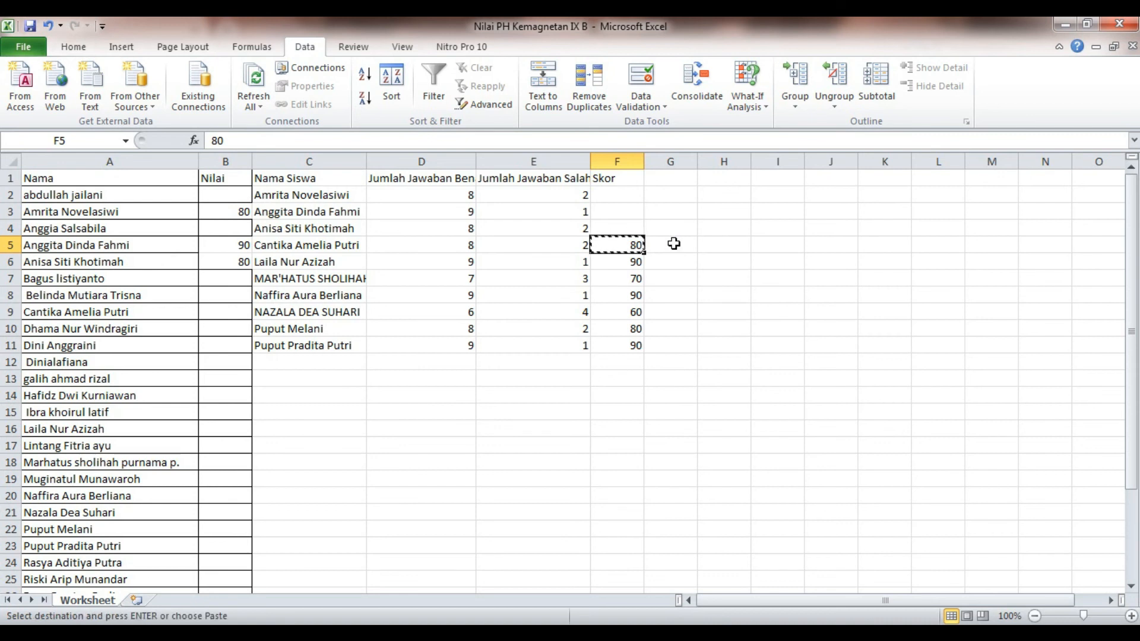
{"action": "left_click", "coordinate": [226, 311]}
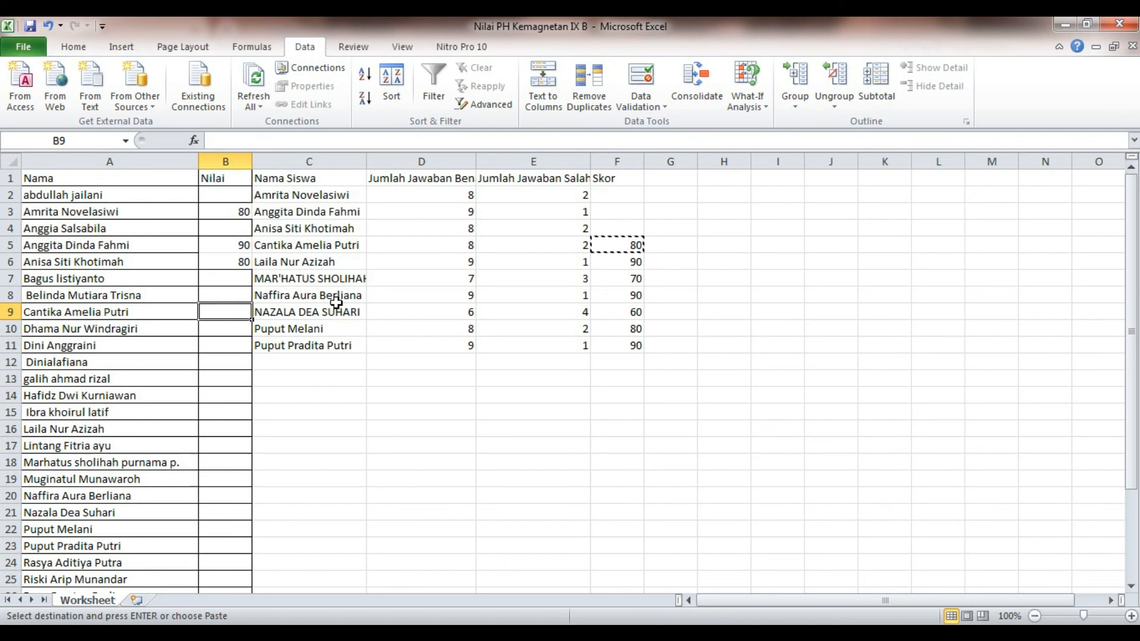
{"action": "key", "text": "ctrl+v"}
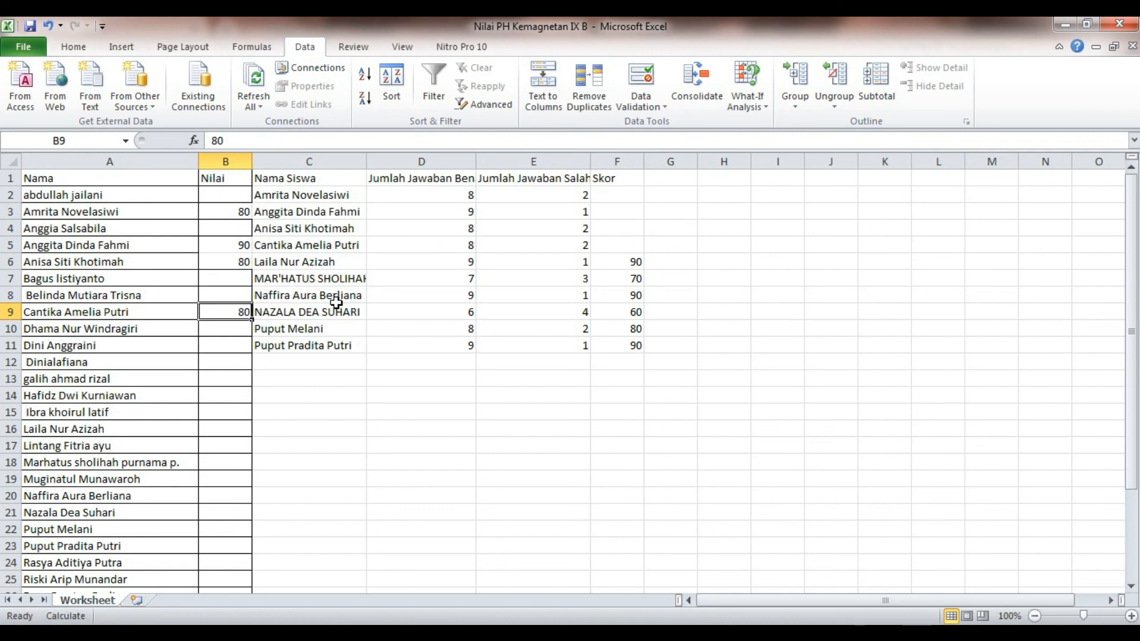
{"action": "left_click", "coordinate": [629, 263]}
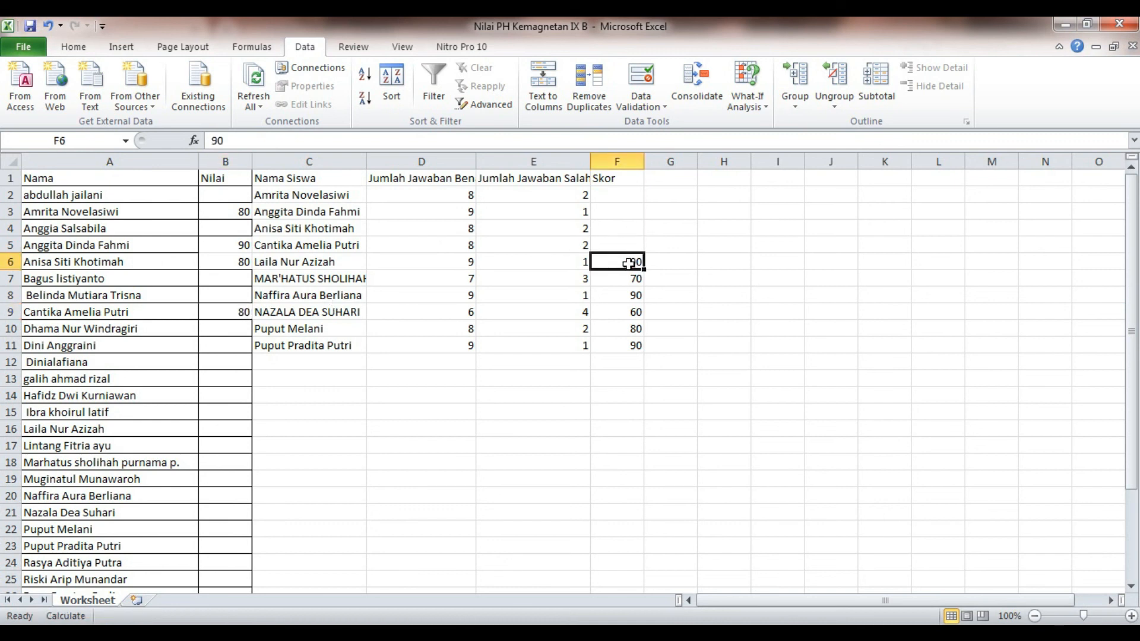
{"action": "key", "text": "ctrl+x"}
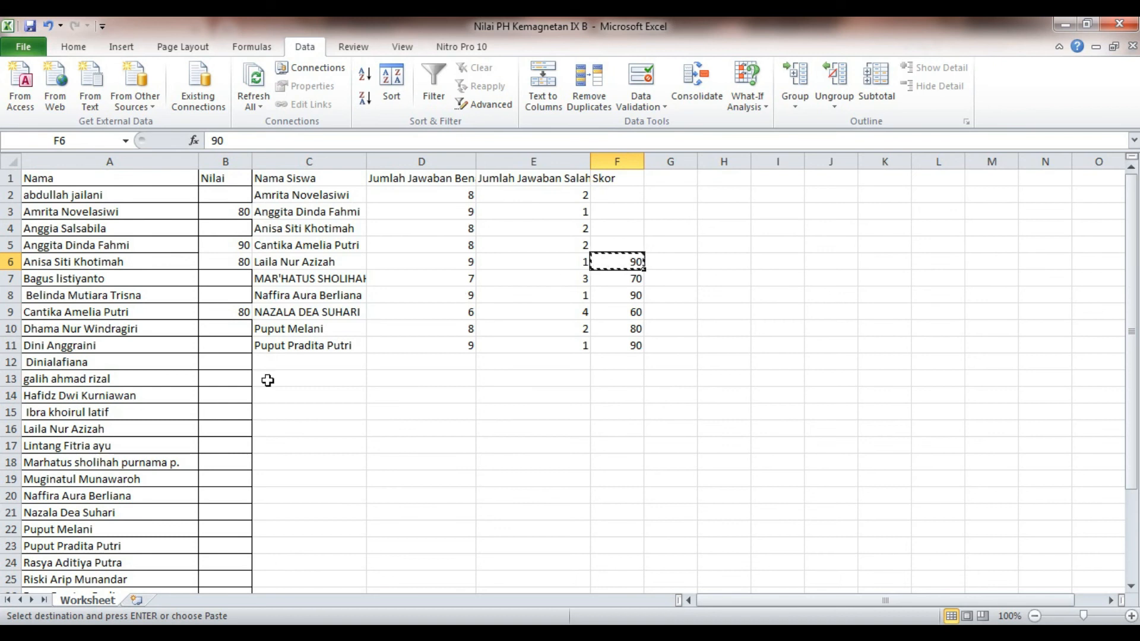
{"action": "left_click", "coordinate": [223, 429]}
{"action": "key", "text": "ctrl+v"}
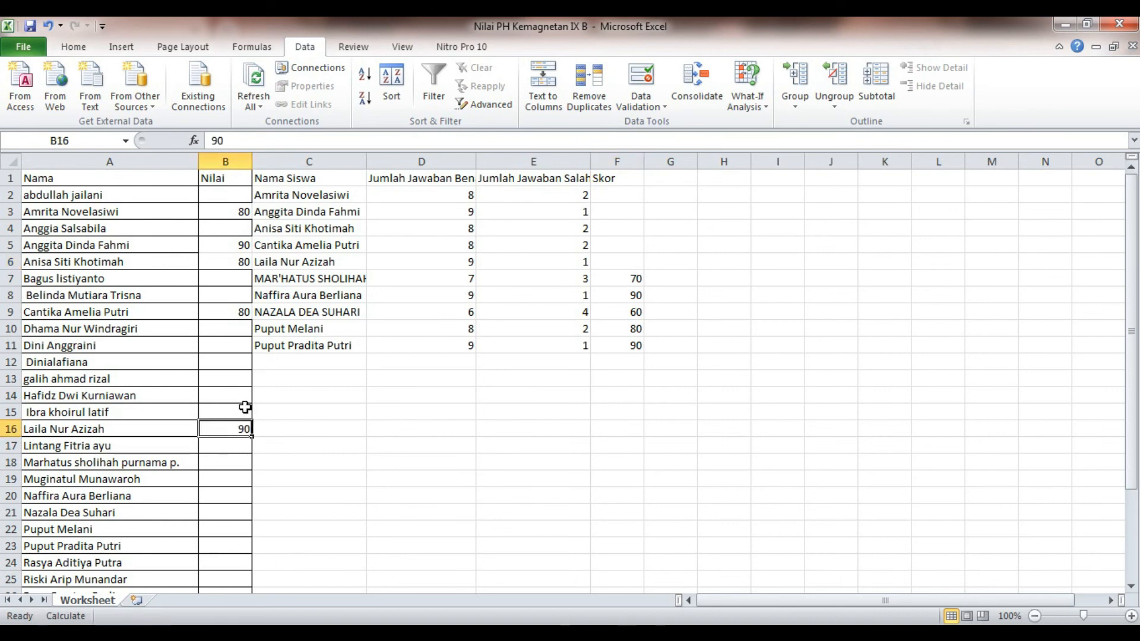
Step: Move the Skor values in F7 and F8 to the matching students' Nilai cells B18 and B20
{"action": "left_click", "coordinate": [638, 282]}
{"action": "key", "text": "ctrl+c"}
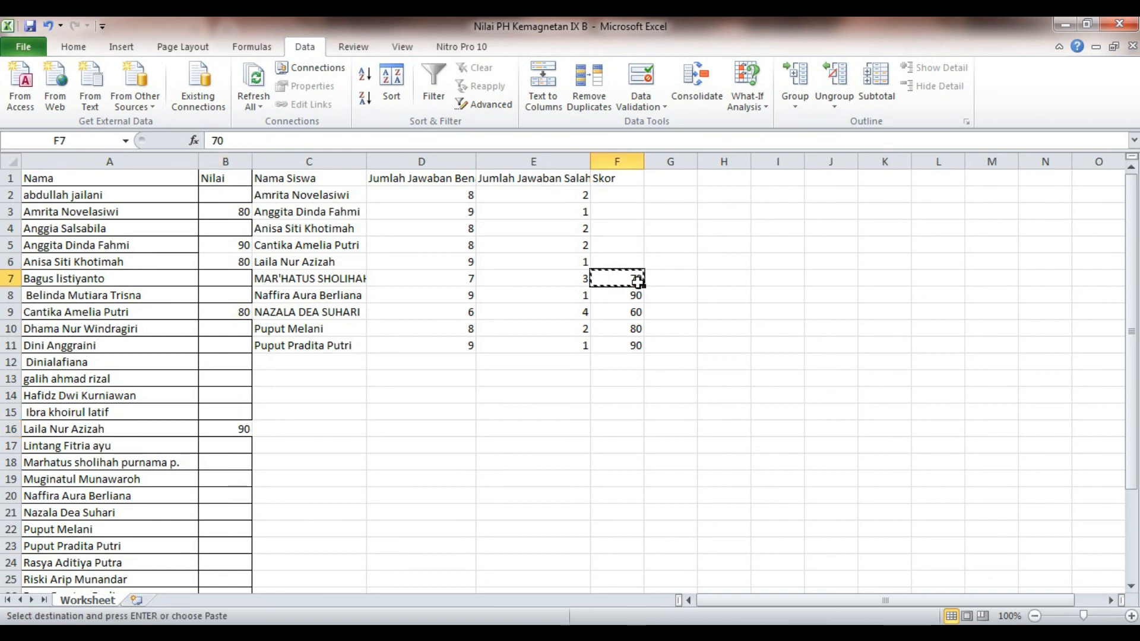
{"action": "left_click", "coordinate": [233, 464]}
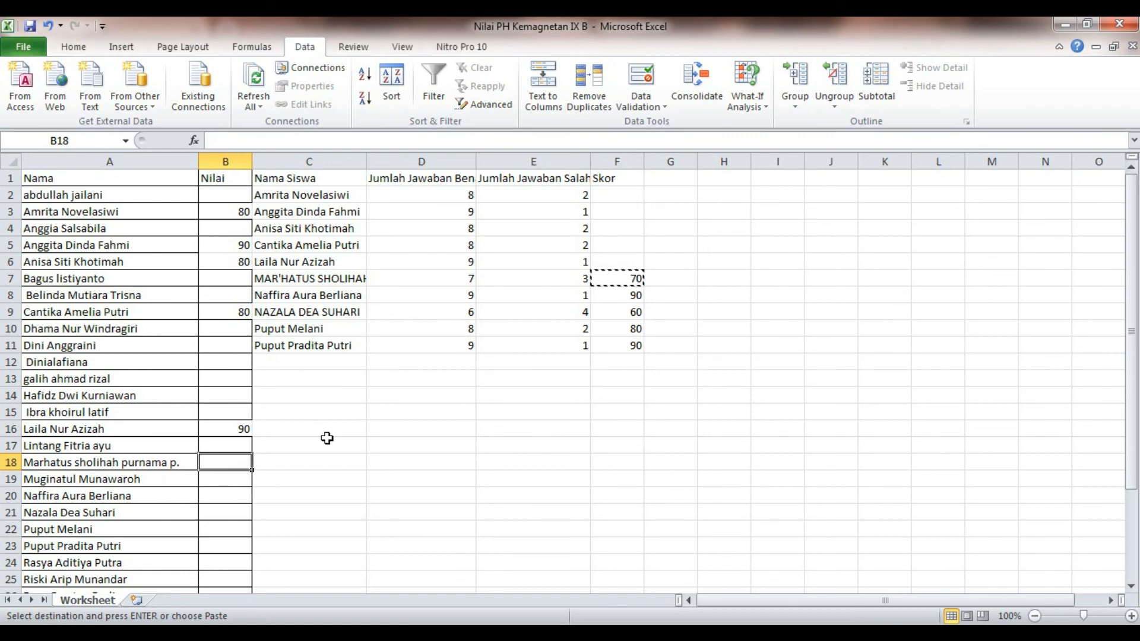
{"action": "key", "text": "ctrl+v"}
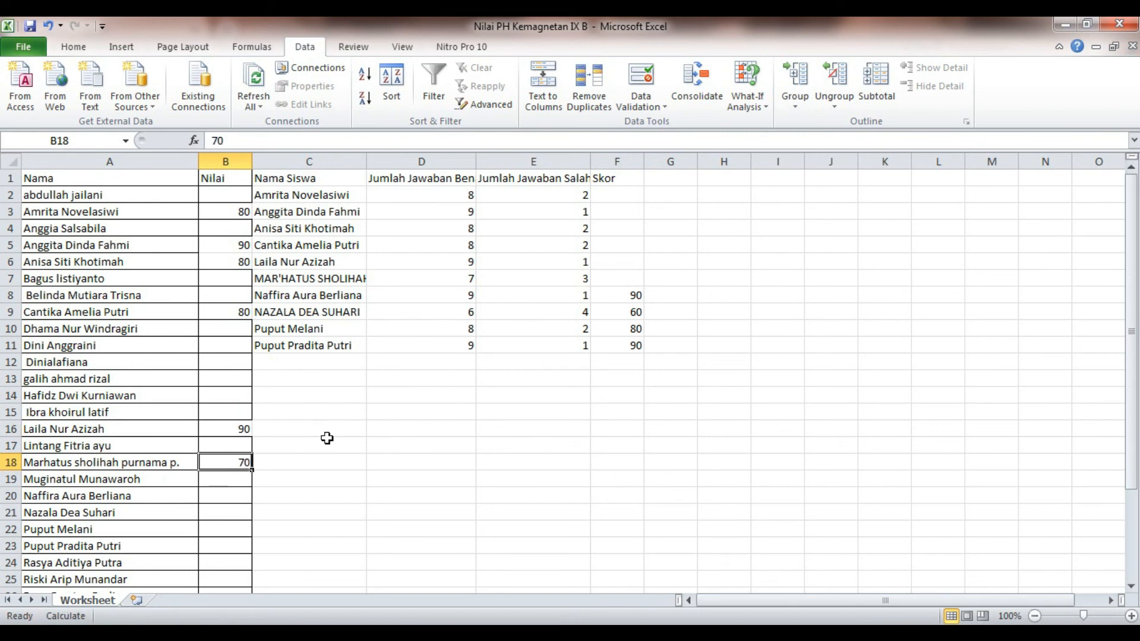
{"action": "left_click", "coordinate": [634, 295]}
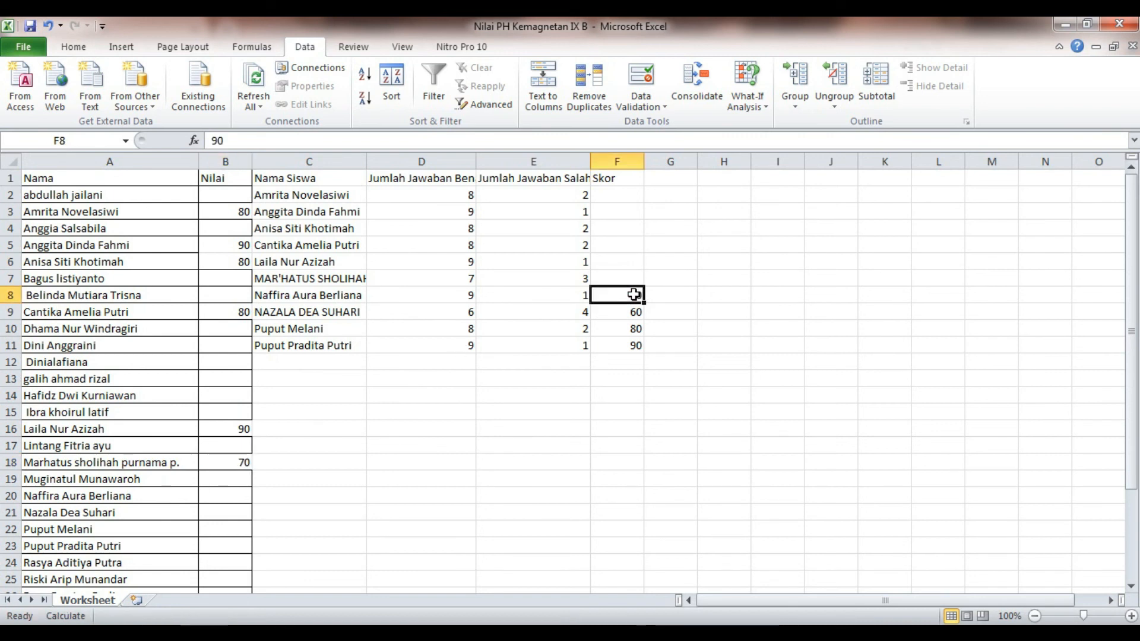
{"action": "key", "text": "ctrl+x"}
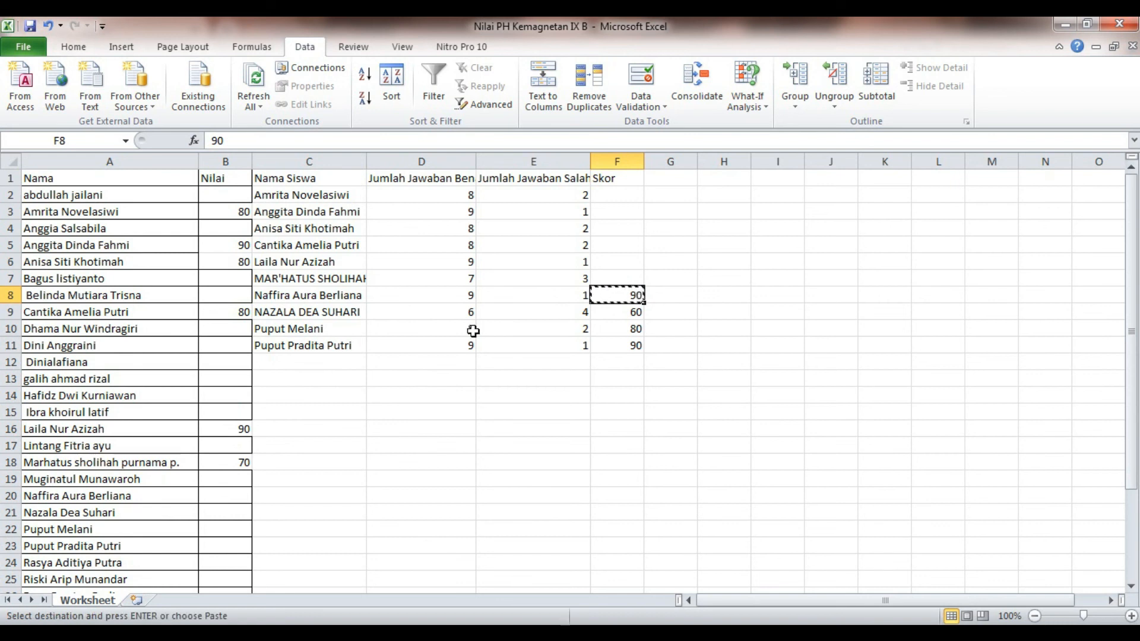
{"action": "left_click", "coordinate": [235, 496]}
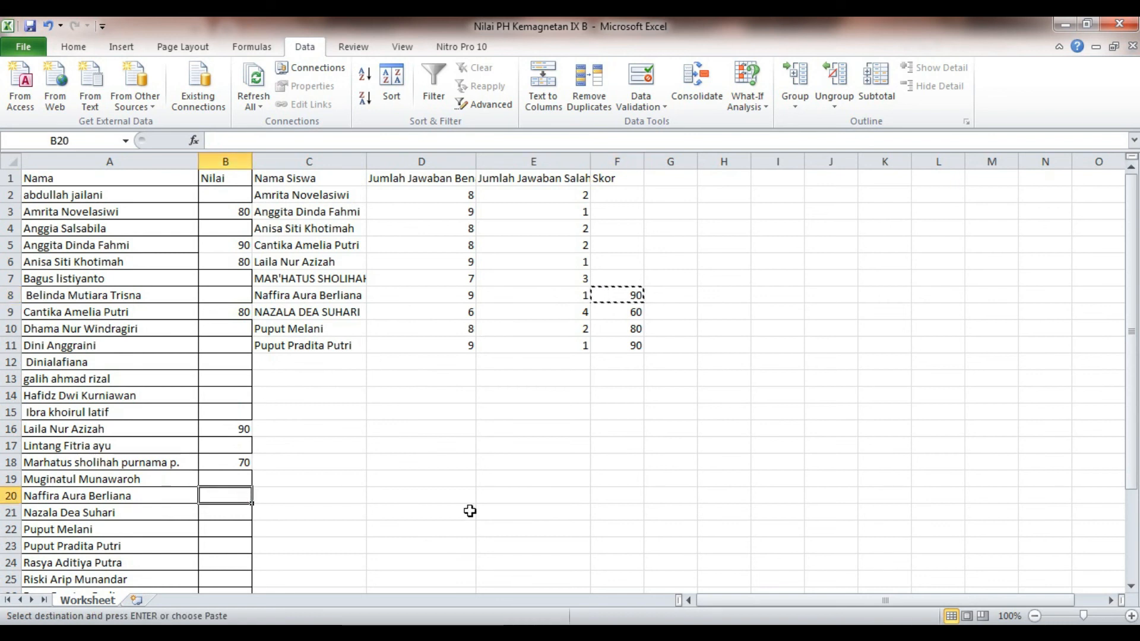
{"action": "key", "text": "ctrl+v"}
Step: Move the Skor value in F9 to the matching student's Nilai cell B21
{"action": "left_click", "coordinate": [636, 313]}
{"action": "key", "text": "ctrl+x"}
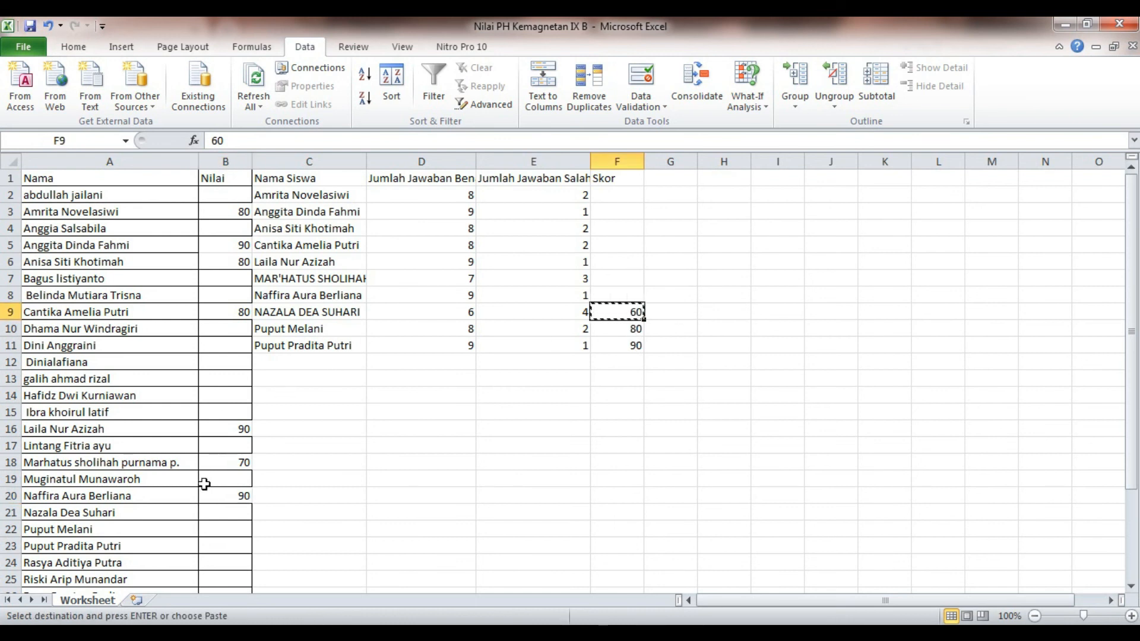
{"action": "left_click", "coordinate": [229, 511]}
{"action": "key", "text": "Return"}
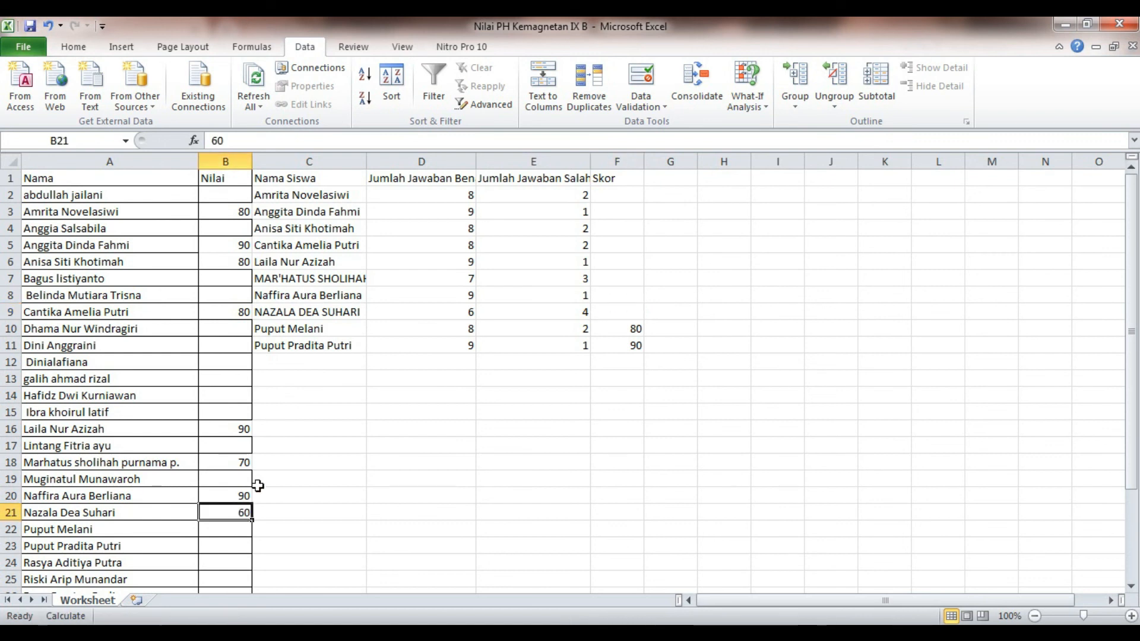
Step: Move the single Skor value in F10 to Nilai cell B22, and undo that move
{"action": "left_click", "coordinate": [630, 326]}
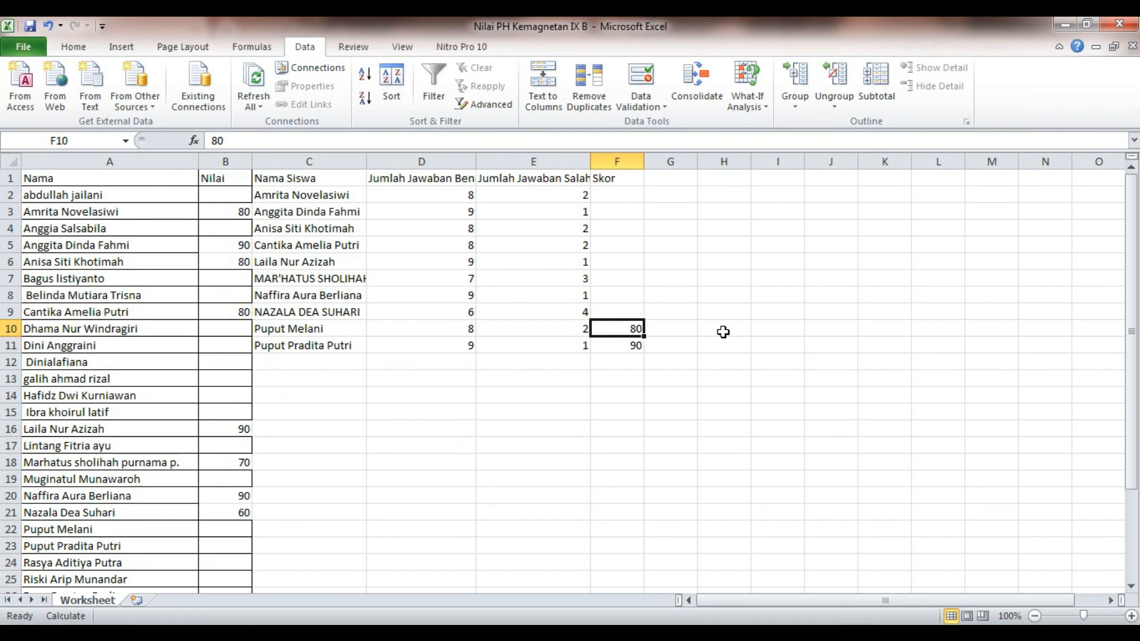
{"action": "key", "text": "ctrl+x"}
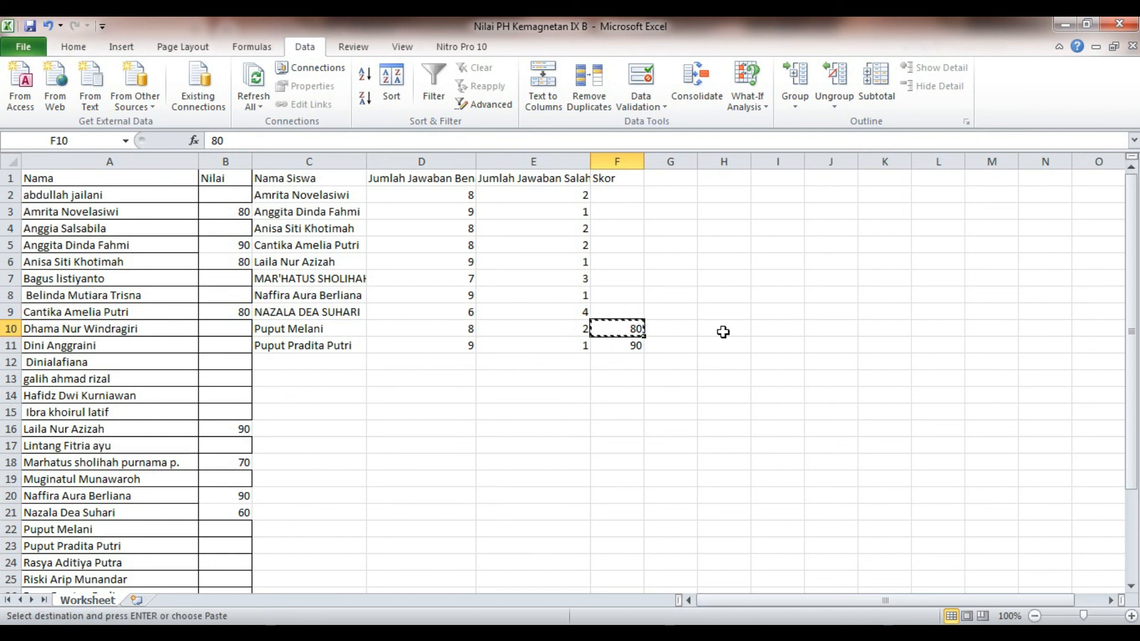
{"action": "scroll", "coordinate": [221, 491], "scroll_direction": "down", "scroll_amount": 1}
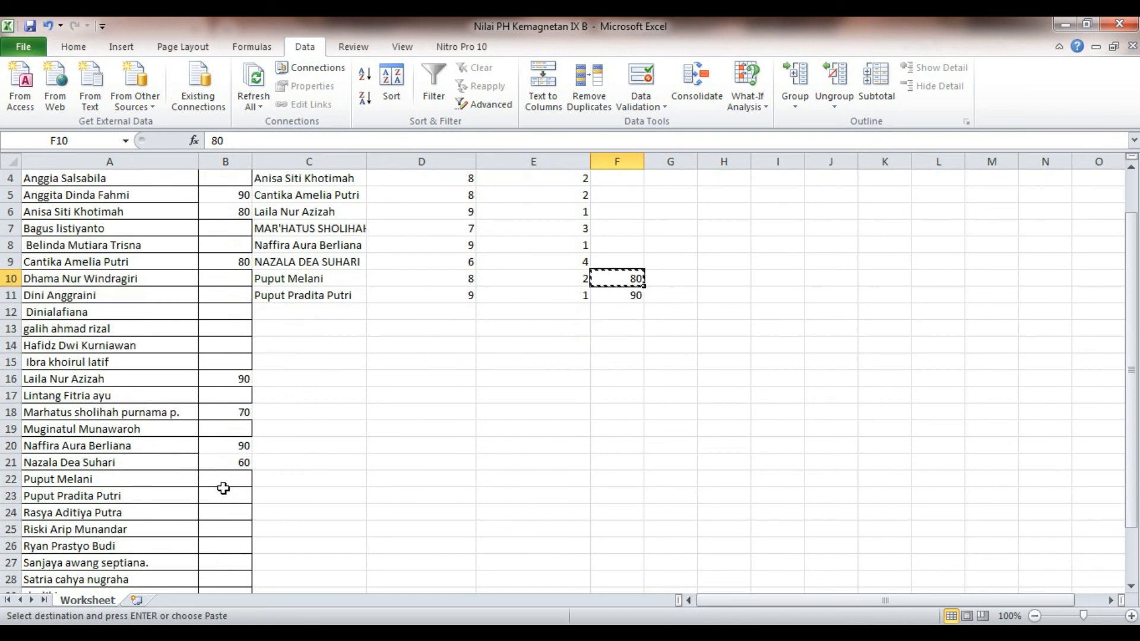
{"action": "left_click", "coordinate": [234, 480]}
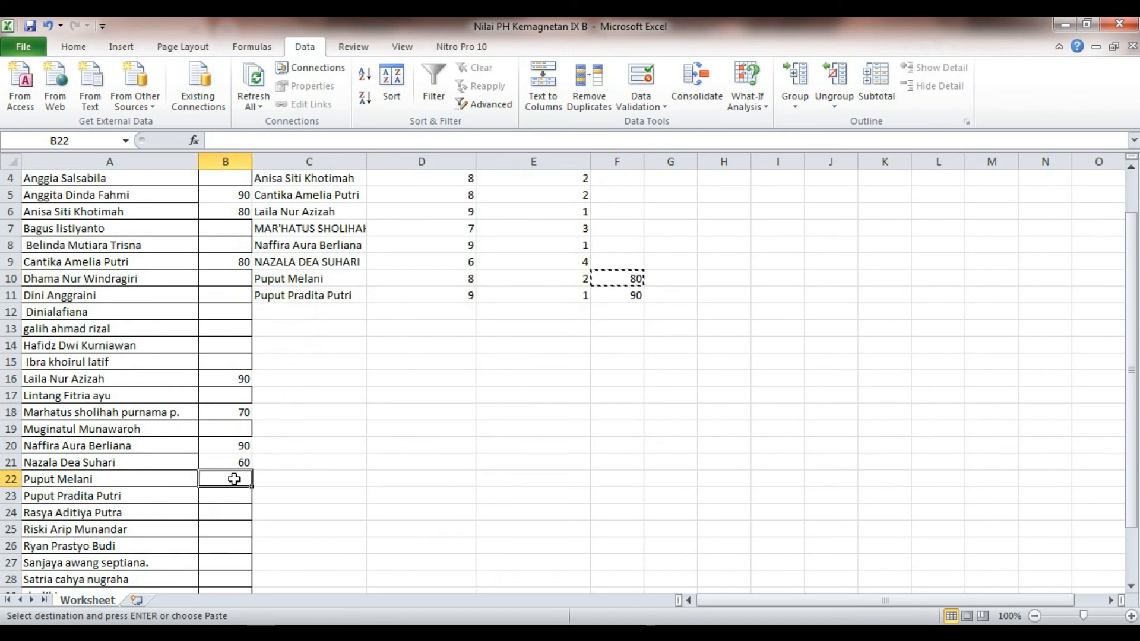
{"action": "key", "text": "Return"}
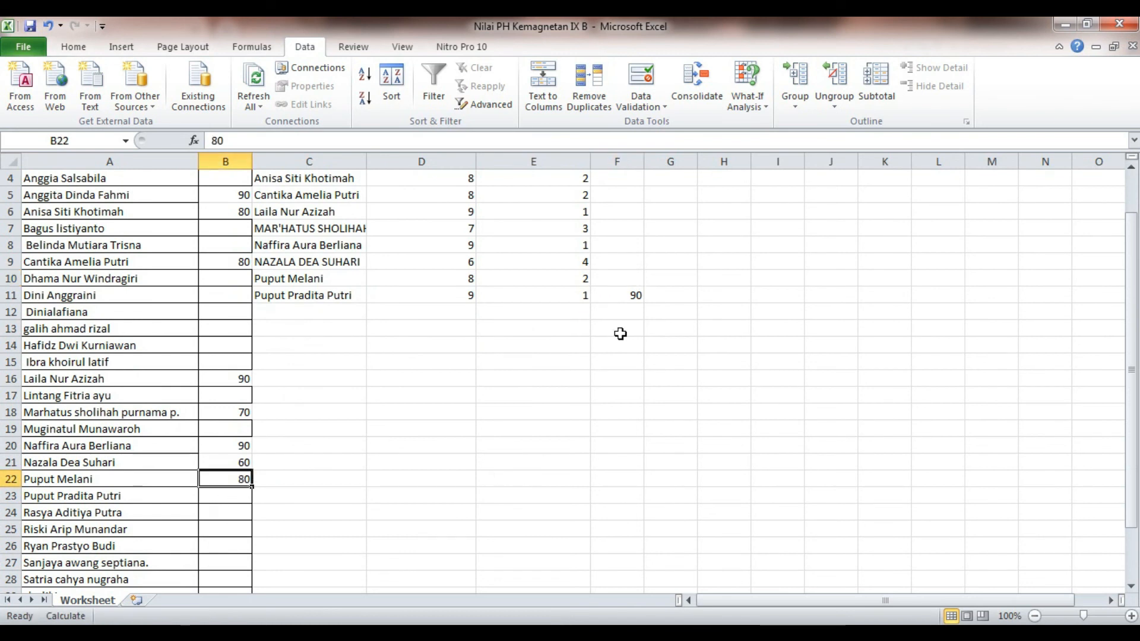
{"action": "left_click", "coordinate": [637, 293]}
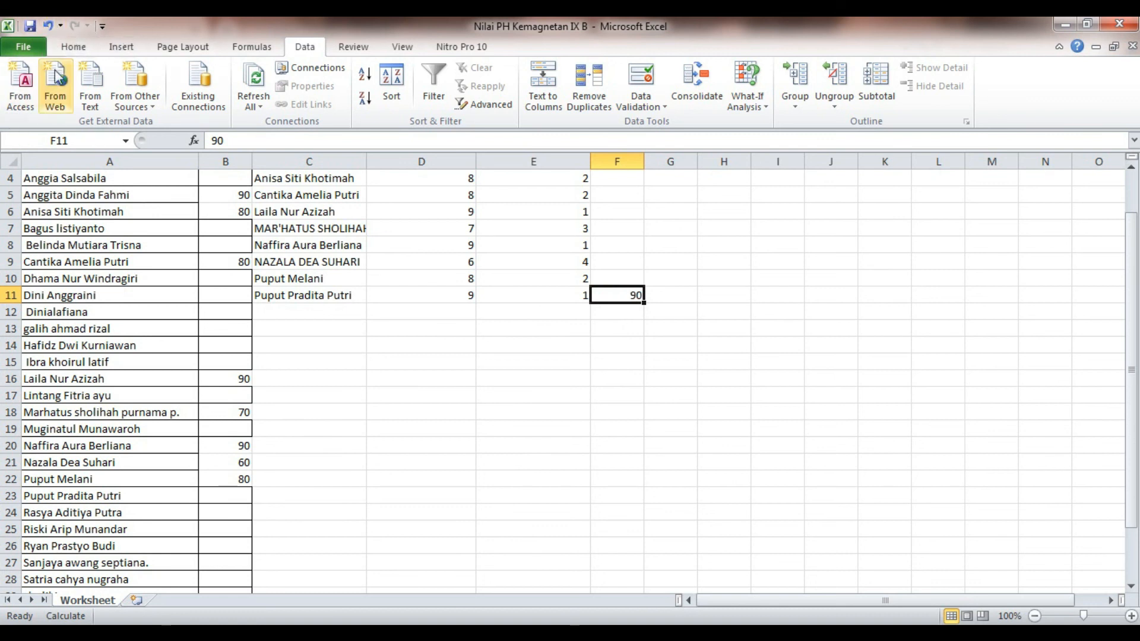
{"action": "left_click", "coordinate": [46, 27]}
{"action": "left_click", "coordinate": [624, 345]}
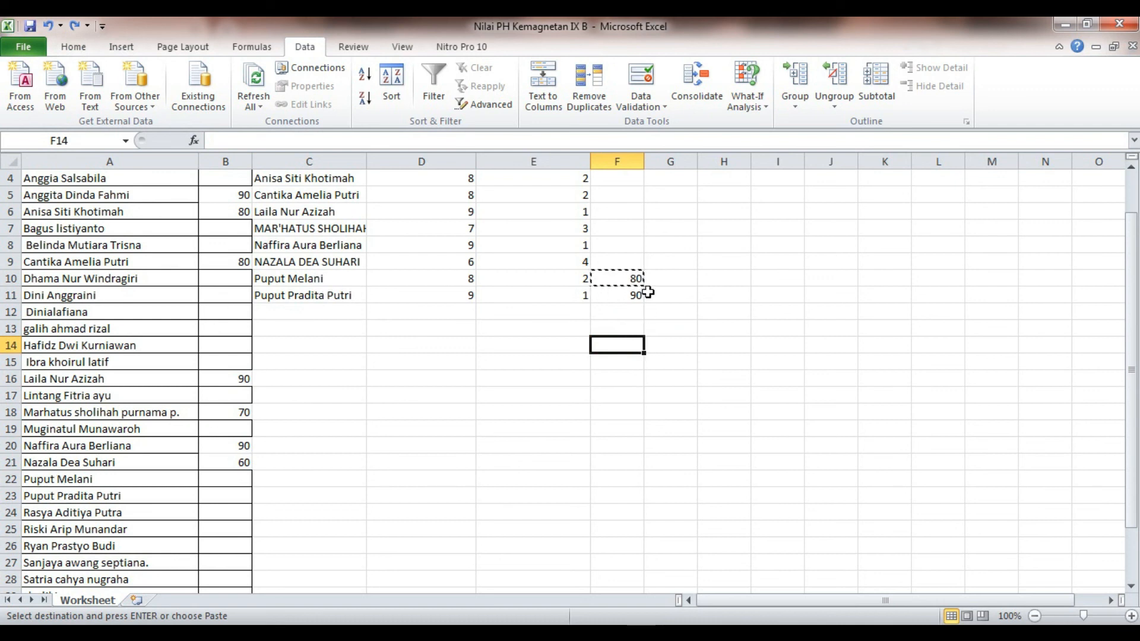
Step: Move the two Skor values in F10:F11 together to the matching students' Nilai cells B22:B23
{"action": "left_click_drag", "start_coordinate": [626, 277], "coordinate": [624, 295]}
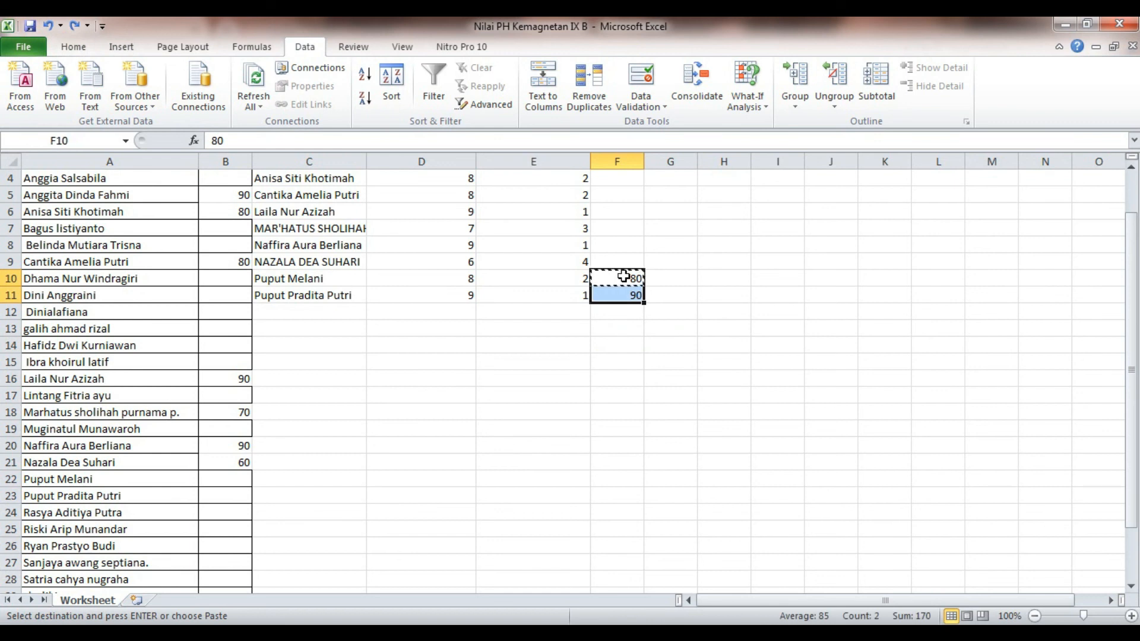
{"action": "key", "text": "ctrl+c"}
{"action": "left_click", "coordinate": [236, 478]}
{"action": "key", "text": "Return"}
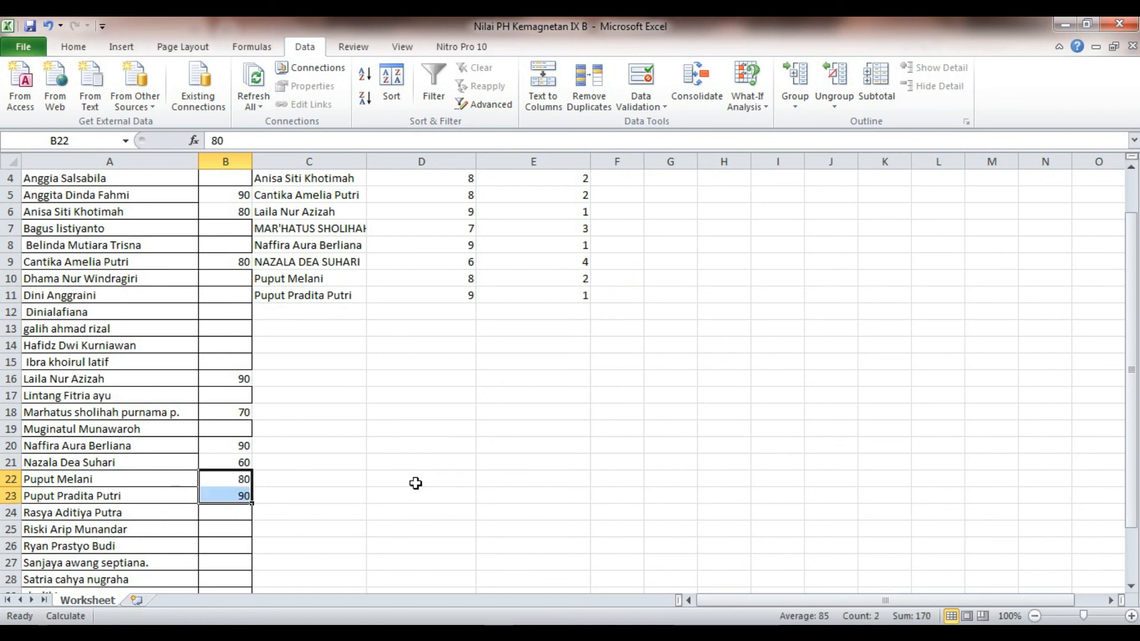
{"action": "left_click", "coordinate": [707, 383]}
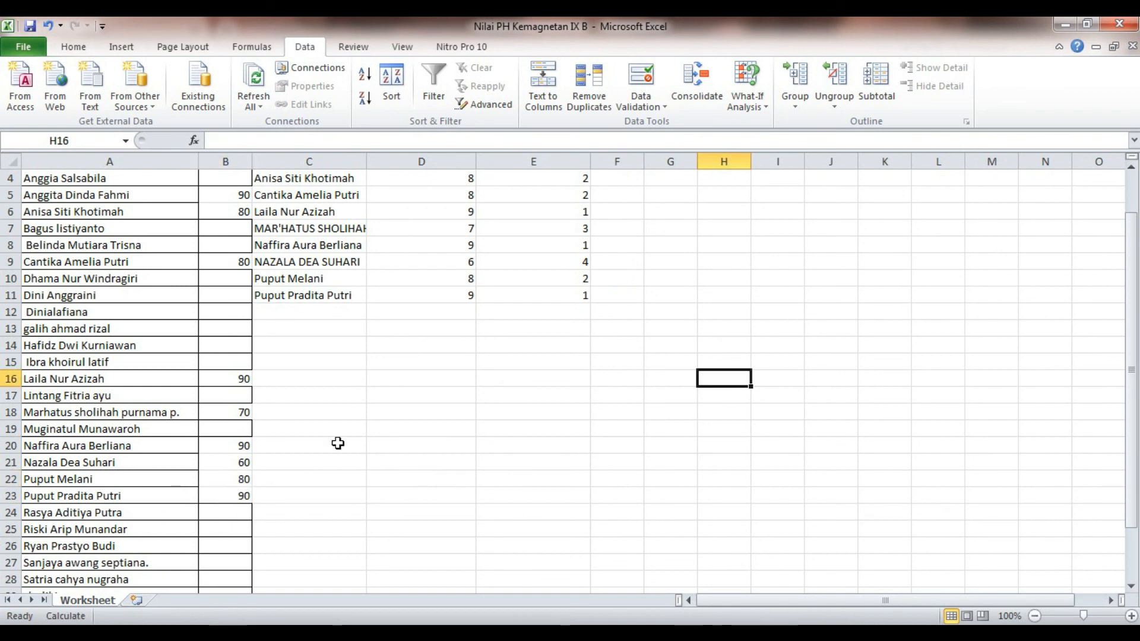
Step: Apply all borders to the Nilai cells B2:B23, after slightly narrowing column B
{"action": "scroll", "coordinate": [397, 419], "scroll_direction": "up", "scroll_amount": 1}
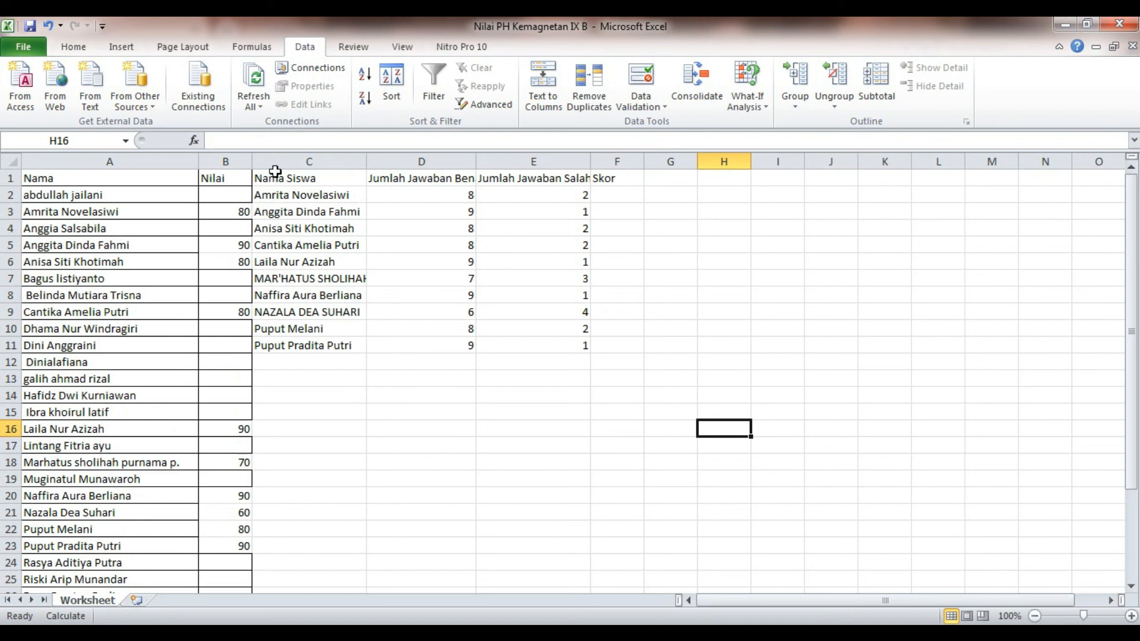
{"action": "mouse_move", "coordinate": [252, 160]}
{"action": "left_mouse_down"}
{"action": "mouse_move", "coordinate": [270, 161]}
{"action": "mouse_move", "coordinate": [251, 161]}
{"action": "left_mouse_up"}
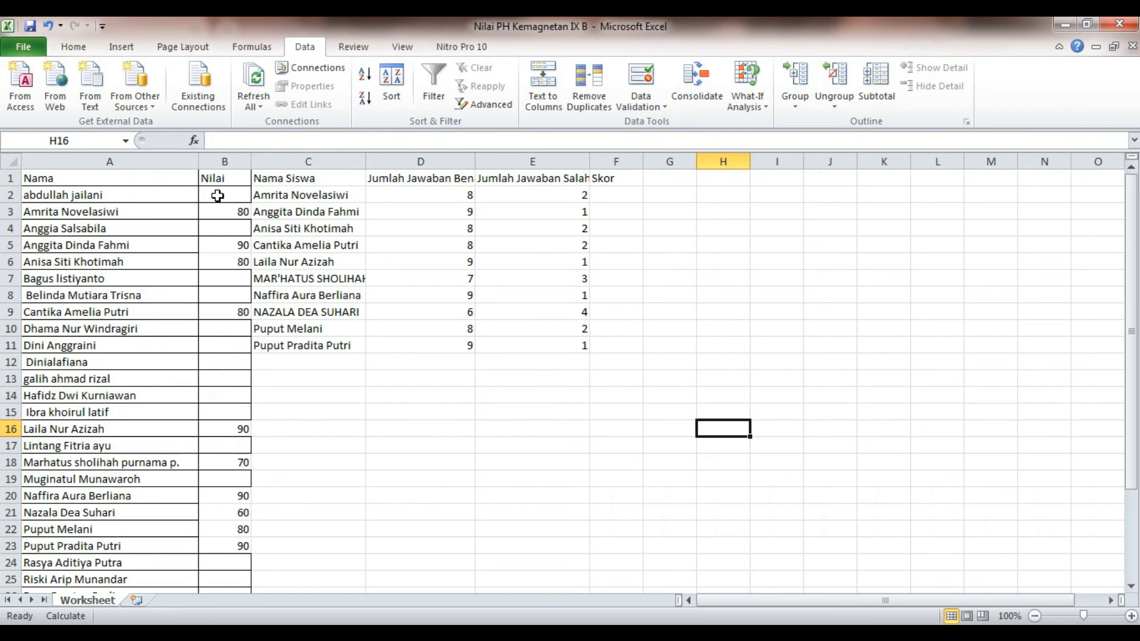
{"action": "left_click_drag", "start_coordinate": [228, 195], "coordinate": [226, 548]}
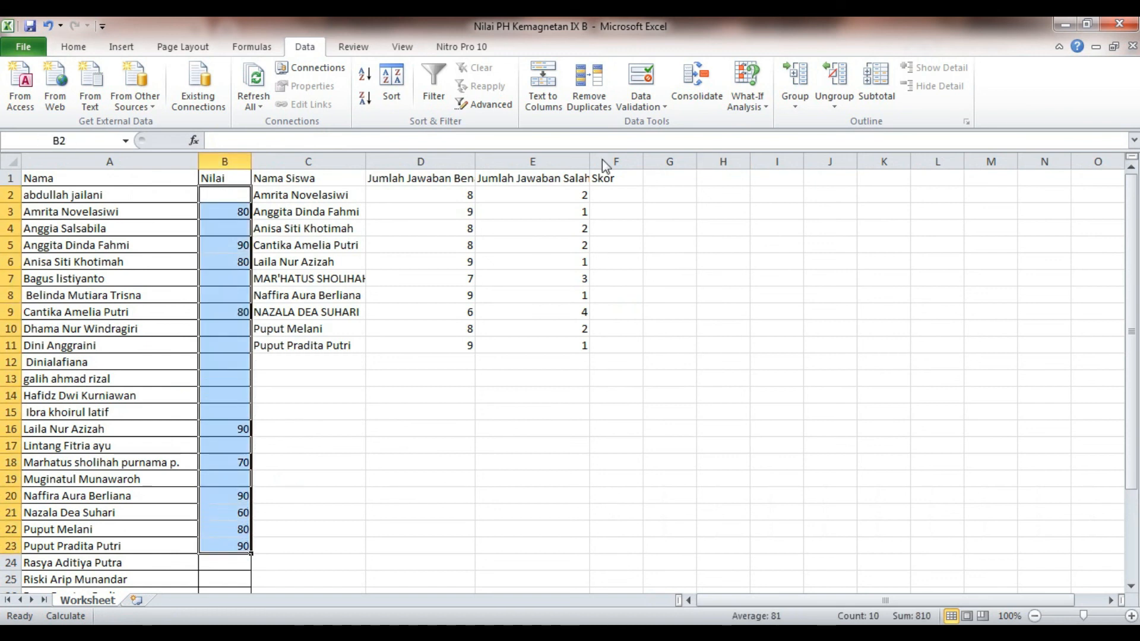
{"action": "left_click", "coordinate": [76, 49]}
{"action": "left_click", "coordinate": [215, 101]}
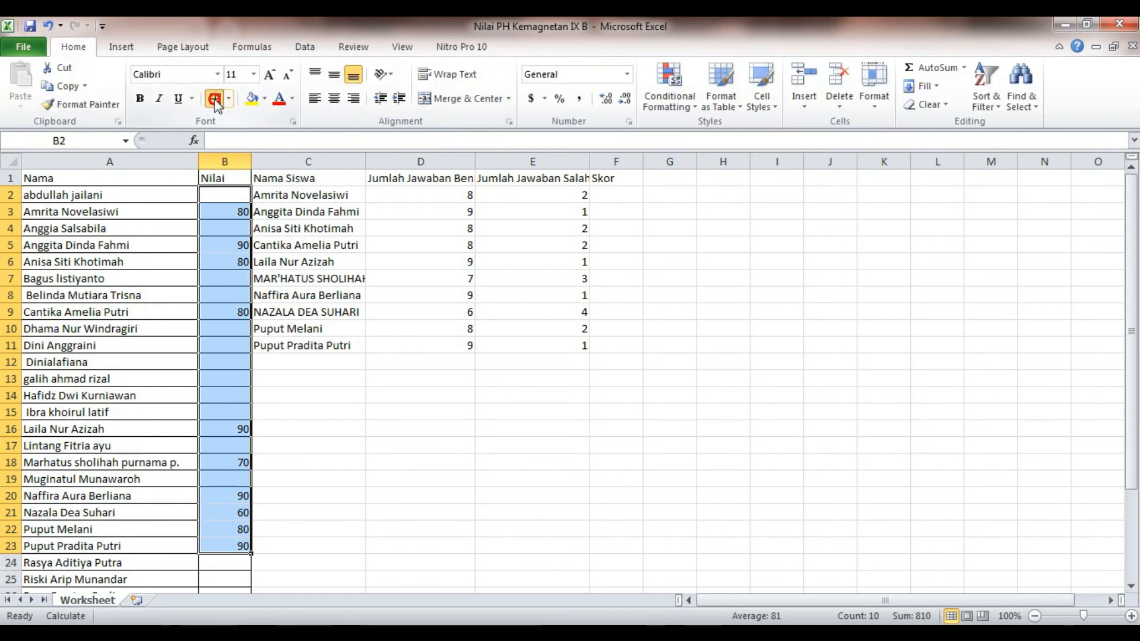
{"action": "left_click", "coordinate": [401, 445]}
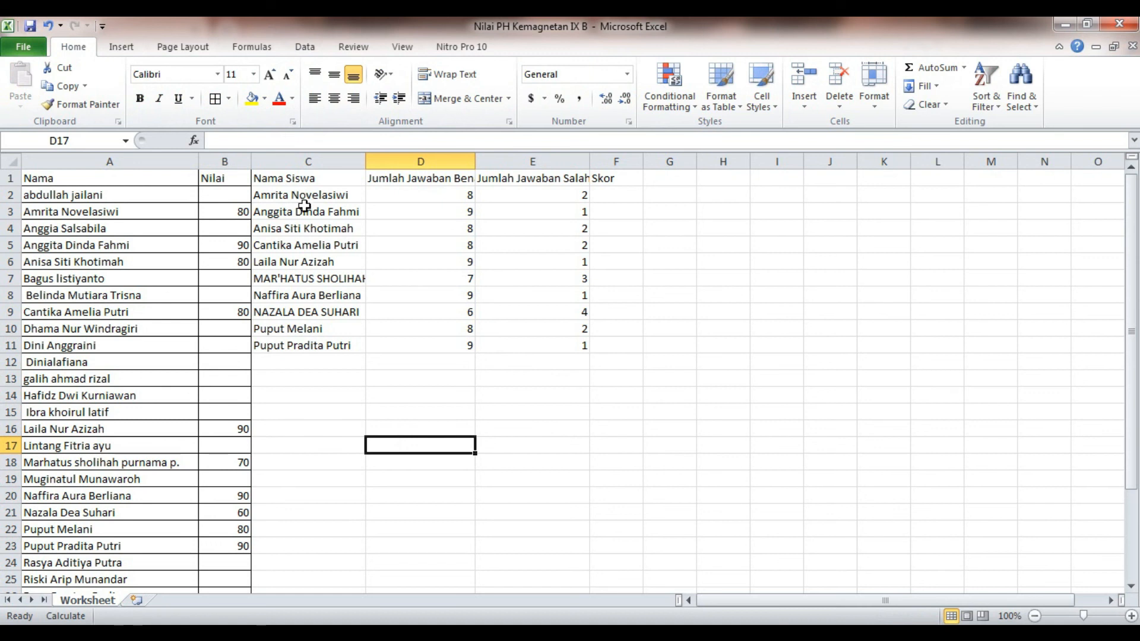
{"action": "left_click", "coordinate": [340, 393]}
{"action": "left_click", "coordinate": [335, 378]}
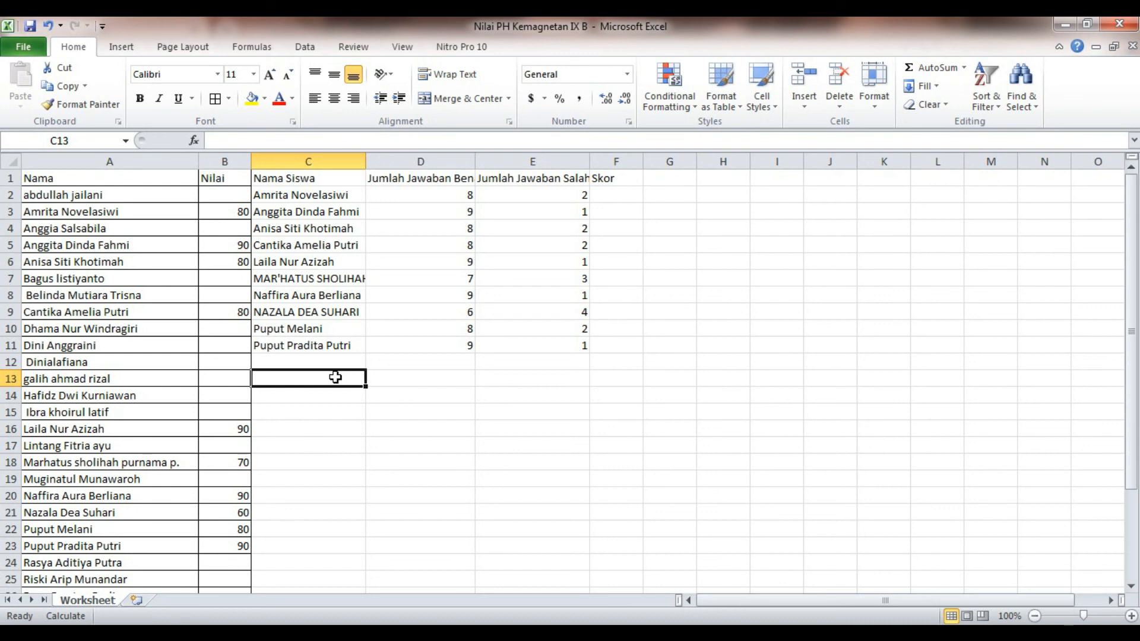
Step: Clear the exported names and answer counts in C1:E11, and undo that deletion
{"action": "left_click_drag", "start_coordinate": [303, 178], "coordinate": [575, 347]}
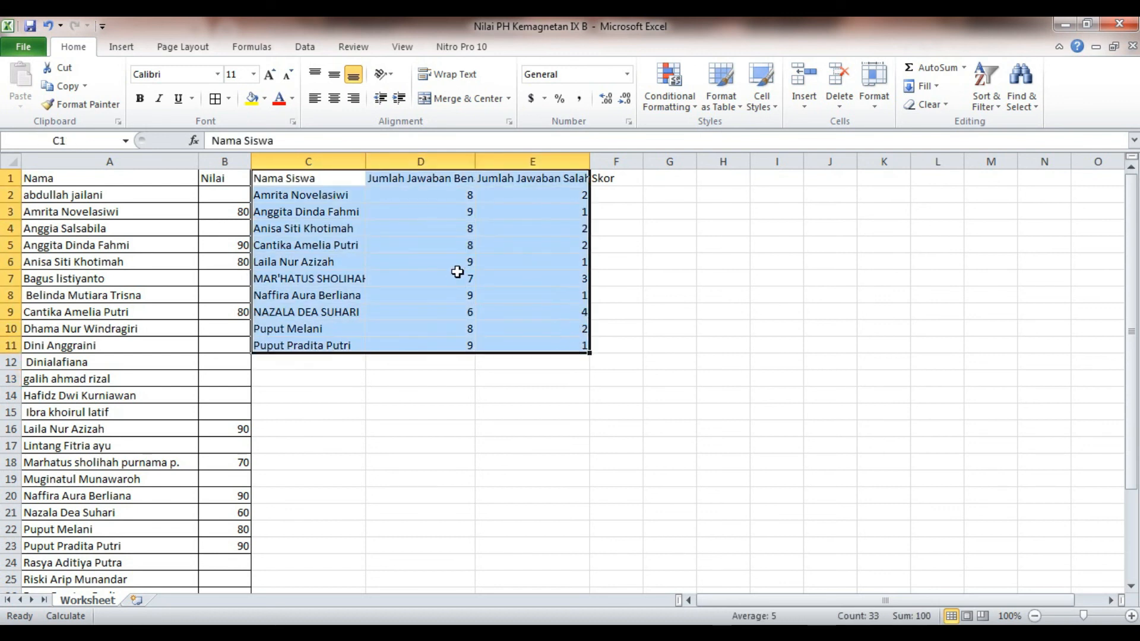
{"action": "key", "text": "Delete"}
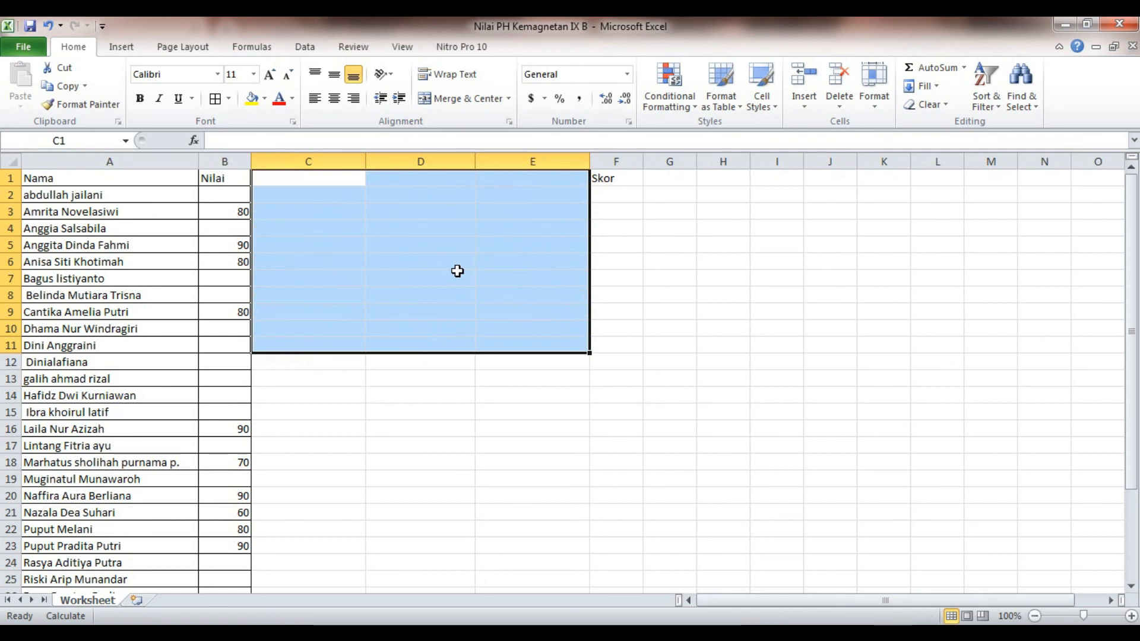
{"action": "left_click", "coordinate": [489, 496]}
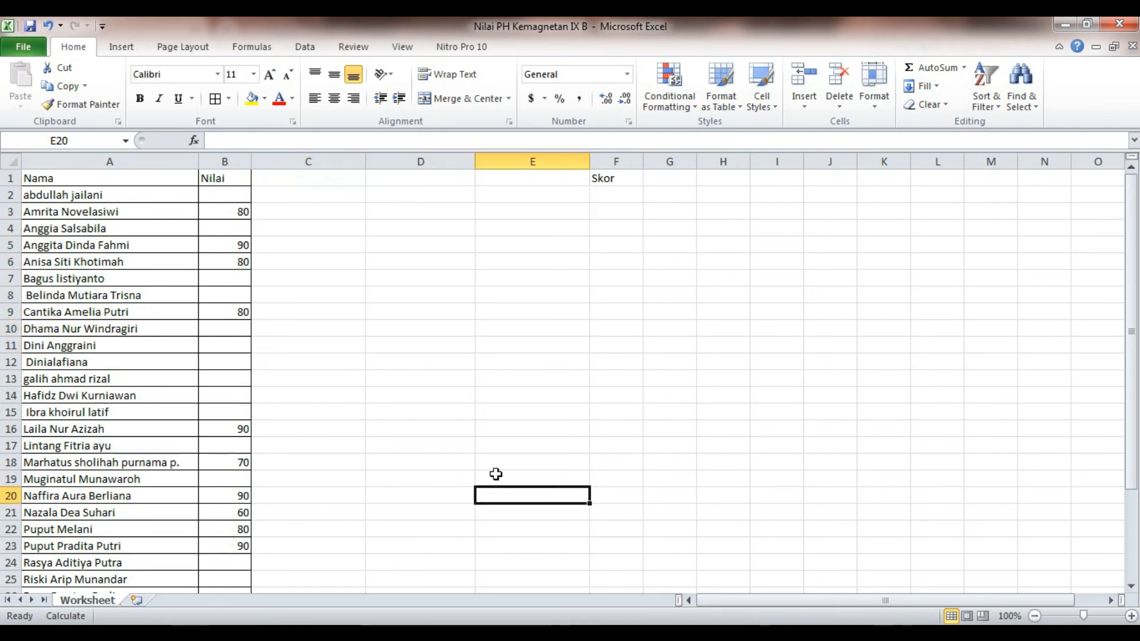
{"action": "left_click", "coordinate": [532, 356]}
{"action": "key", "text": "ctrl+z"}
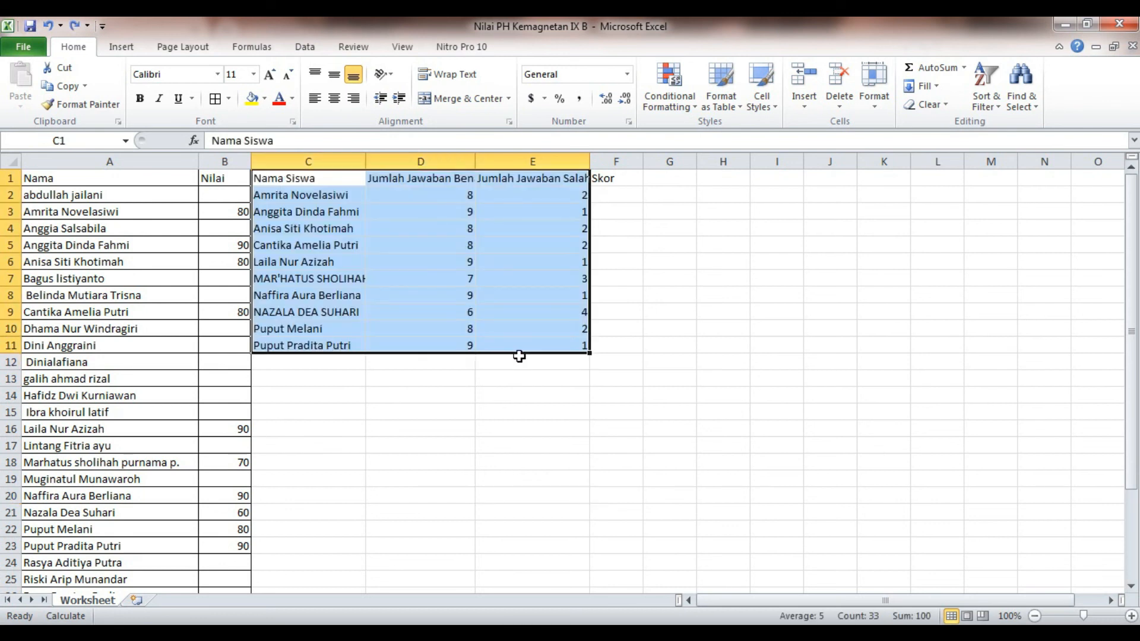
{"action": "left_click", "coordinate": [537, 396]}
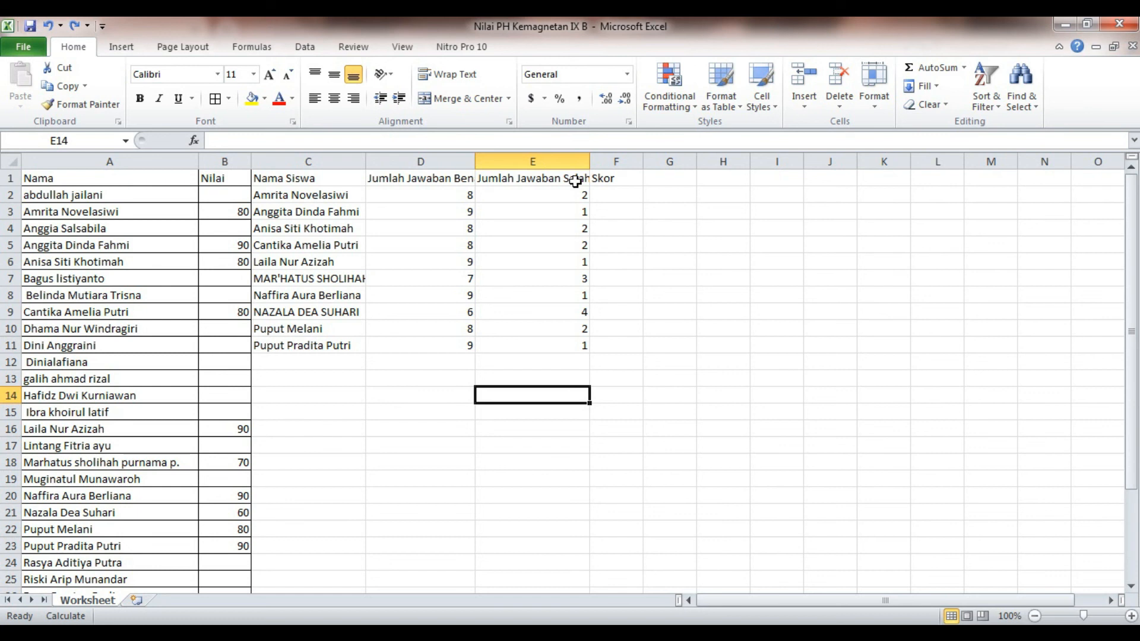
Step: Save the workbook with the matched Nilai scores
{"action": "left_click", "coordinate": [359, 428]}
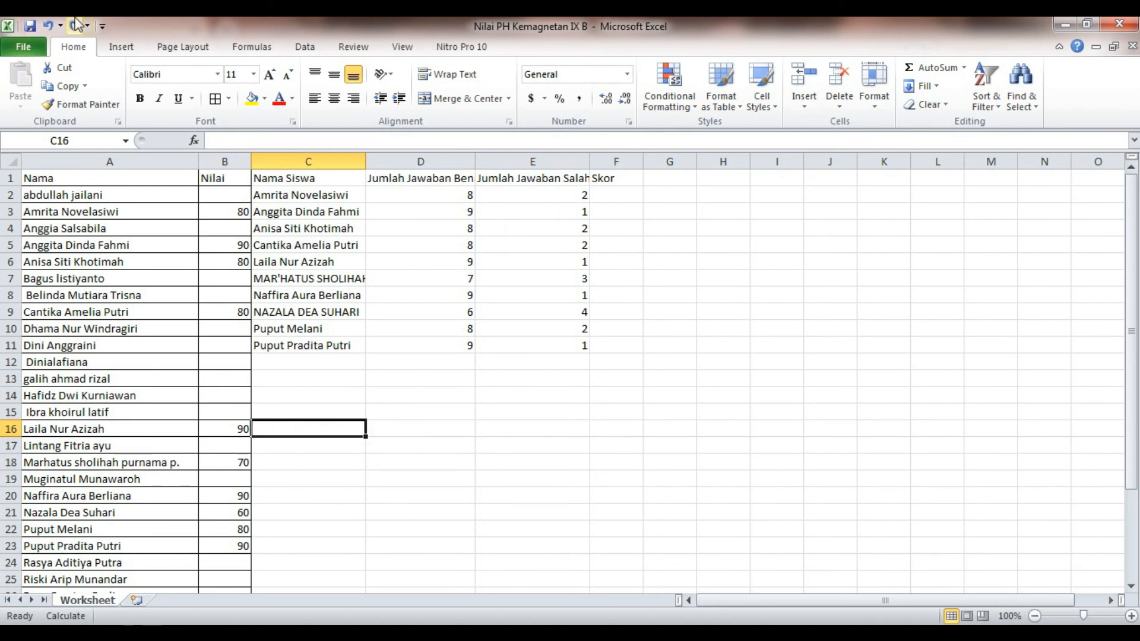
{"action": "left_click", "coordinate": [32, 27]}
{"action": "left_click", "coordinate": [31, 24]}
{"action": "left_click", "coordinate": [527, 462]}
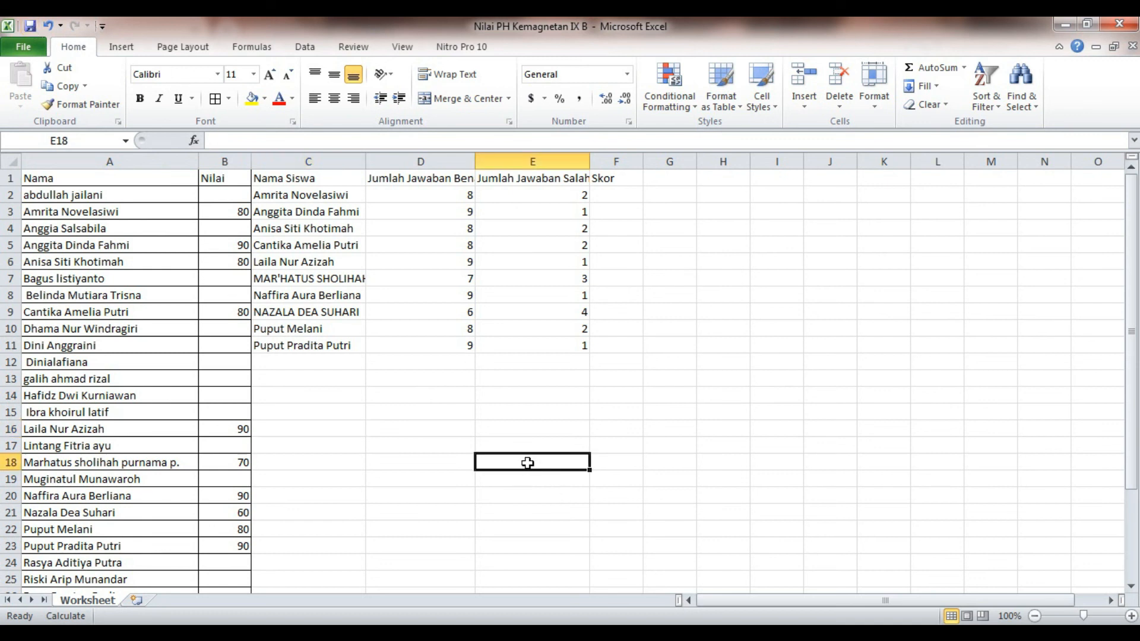